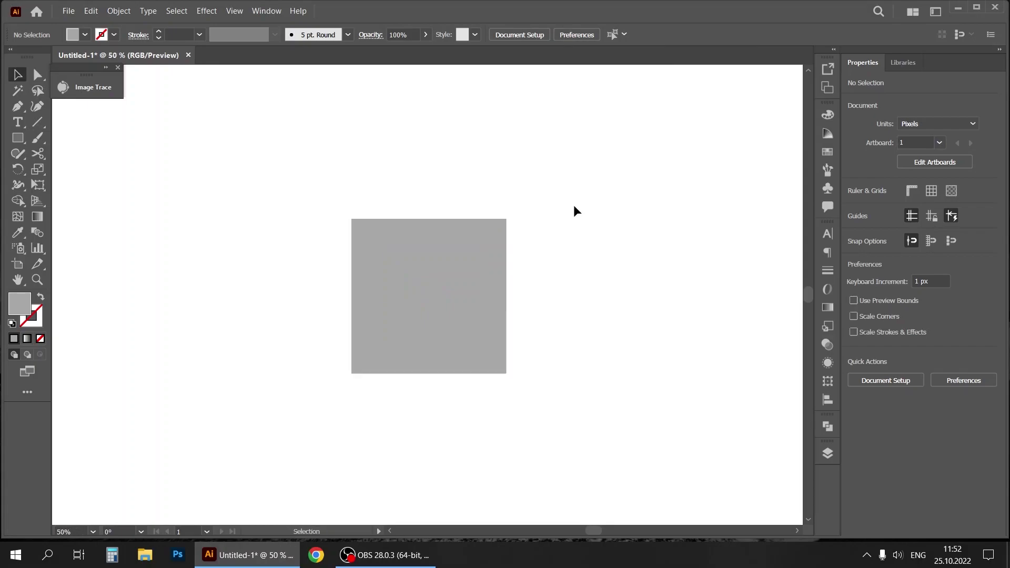
# Cut the grey square at its upper-right and lower-left corners with Scissors and delete the upper-left half
pyautogui.click(41, 154)
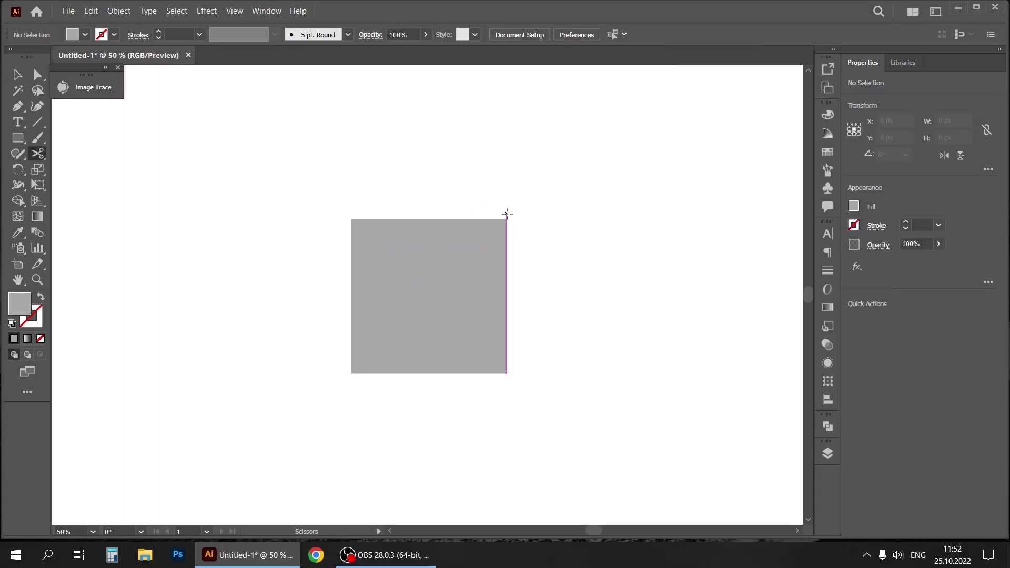
pyautogui.click(506, 219)
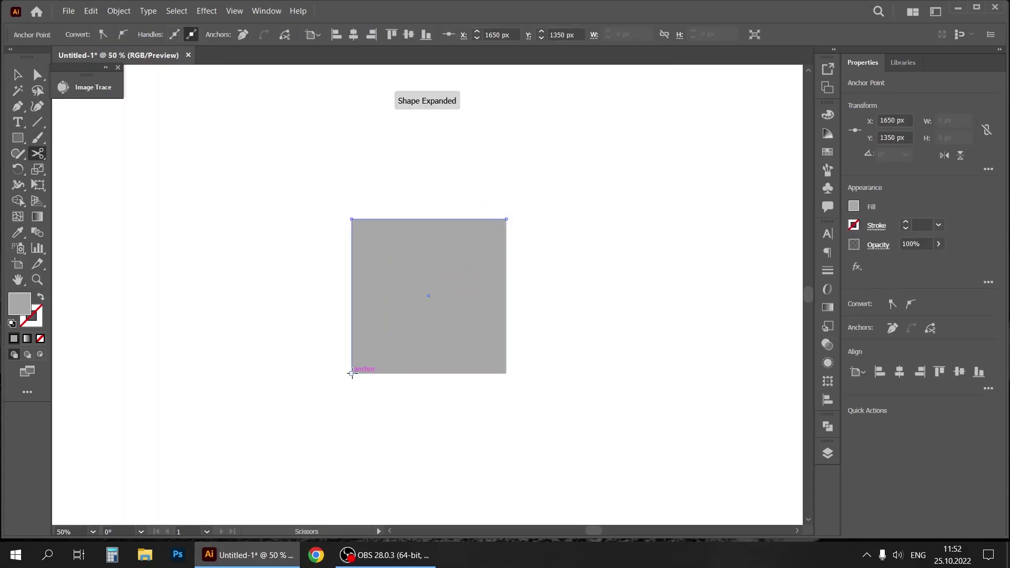
pyautogui.click(352, 373)
pyautogui.click(24, 79)
pyautogui.click(381, 257)
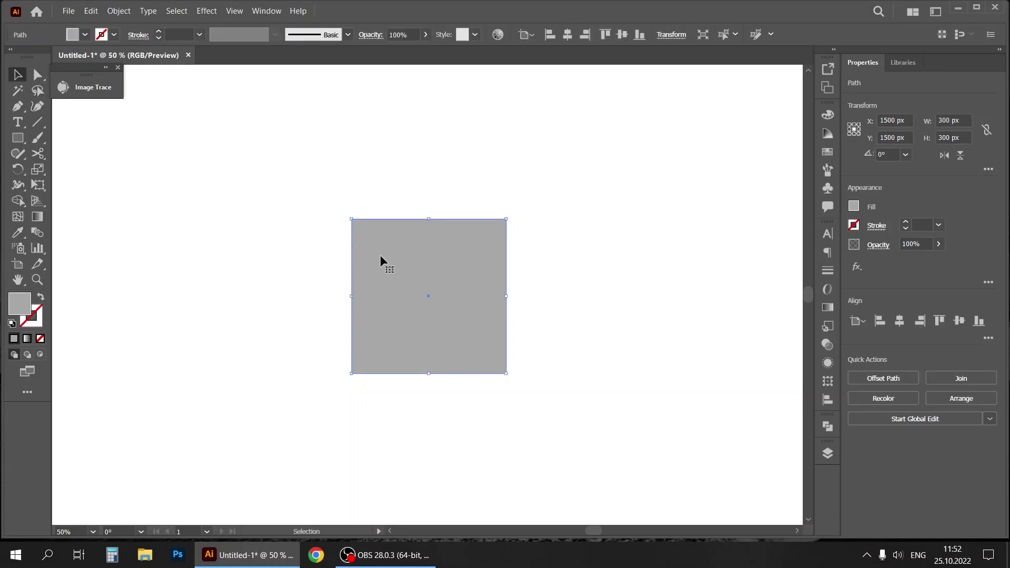
pyautogui.moveTo(380, 254)
pyautogui.mouseDown()
pyautogui.moveTo(352, 254)
pyautogui.moveTo(362, 258)
pyautogui.mouseUp()
pyautogui.press('Delete')
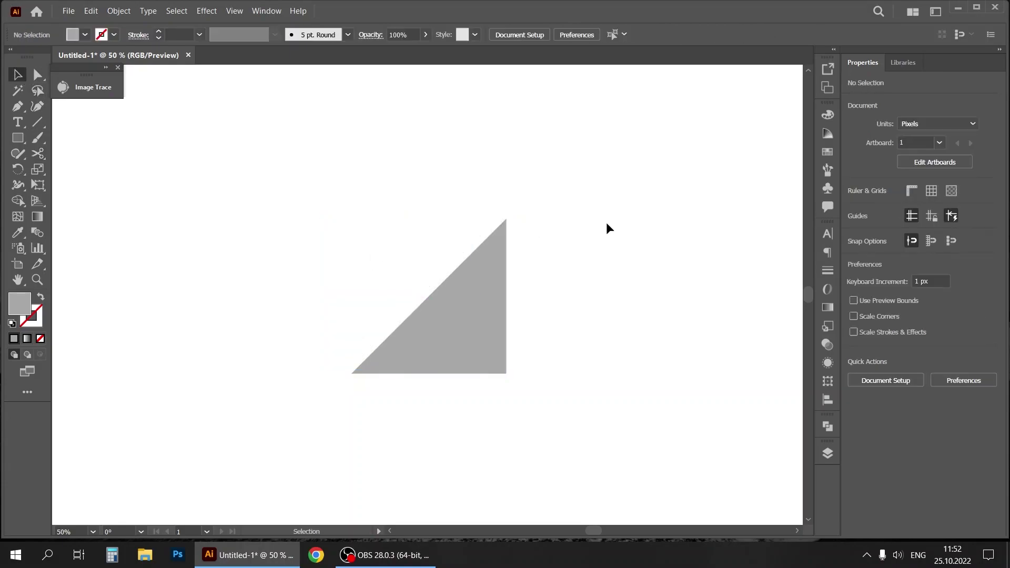
# Duplicate the triangle below the original, rotate the copy 180°, and snap their horizontal edges together into a parallelogram
pyautogui.scroll(-2, 717, 286)
pyautogui.moveTo(503, 229); pyautogui.dragTo(509, 392)
pyautogui.moveTo(512, 333); pyautogui.dragTo(336, 463)
pyautogui.click(583, 329)
pyautogui.moveTo(473, 348); pyautogui.dragTo(475, 335)
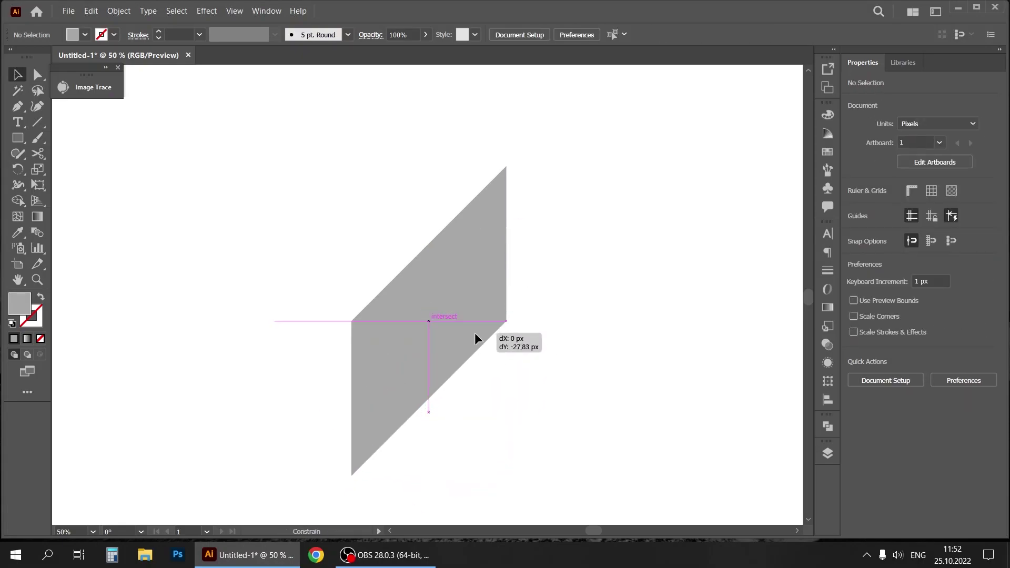
# Unite the two triangles into a single parallelogram shape
pyautogui.moveTo(559, 229); pyautogui.dragTo(359, 380)
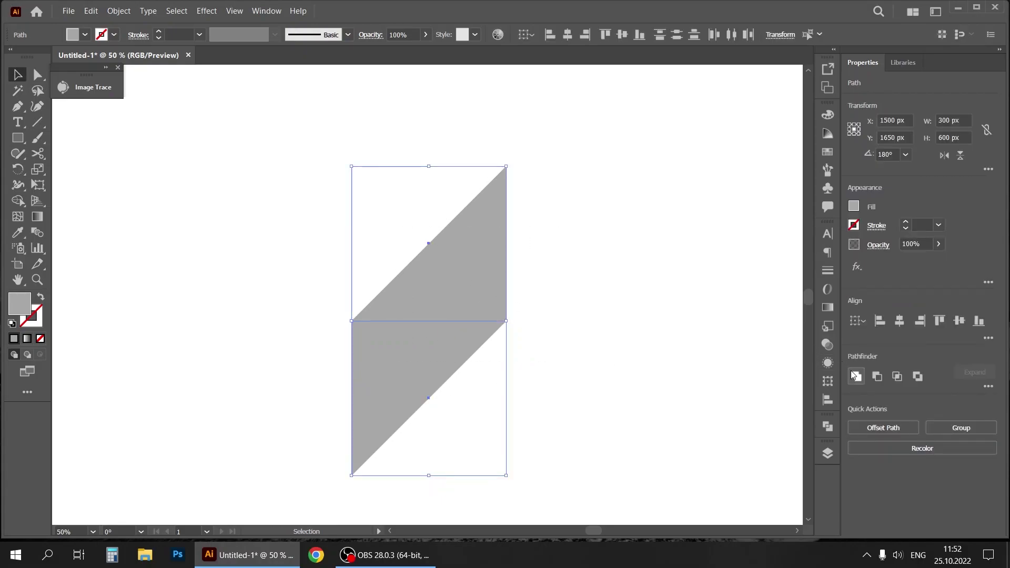
pyautogui.click(857, 377)
pyautogui.click(611, 341)
# Duplicate the parallelogram to the left, reflect the copy across the vertical axis, and snap it to the original to form a chevron
pyautogui.hotkey('ctrl', '-')
pyautogui.hotkey('ctrl', '-')
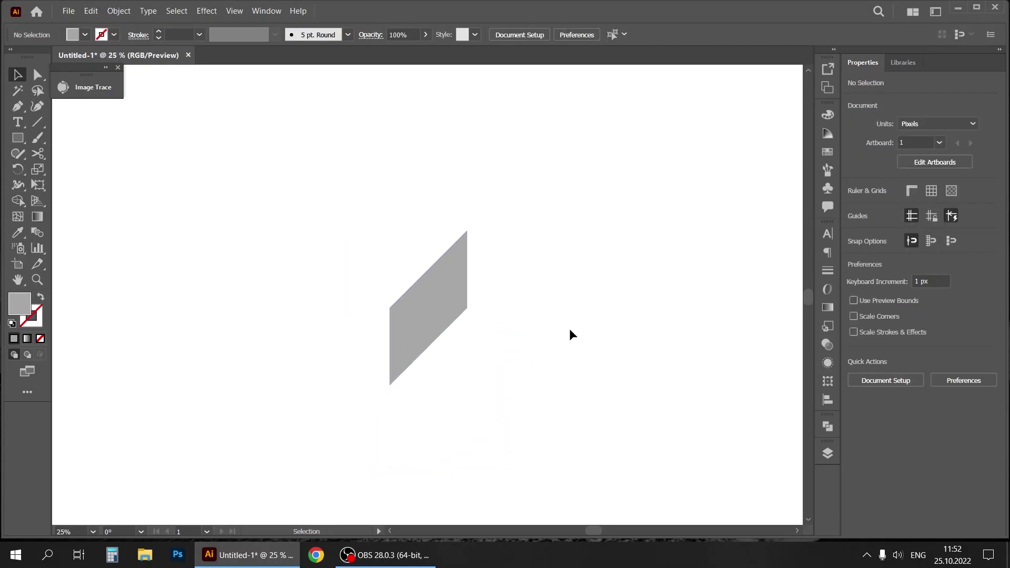
pyautogui.keyDown('alt'); pyautogui.moveTo(455, 292); pyautogui.dragTo(350, 290); pyautogui.keyUp('alt')
pyautogui.rightClick(351, 289)
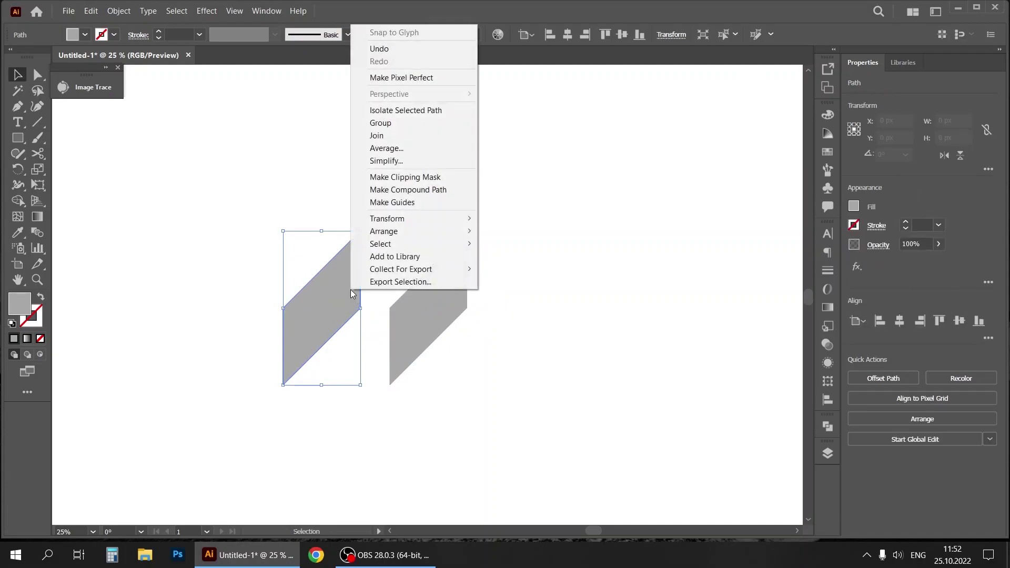
pyautogui.moveTo(400, 220)
pyautogui.click(523, 260)
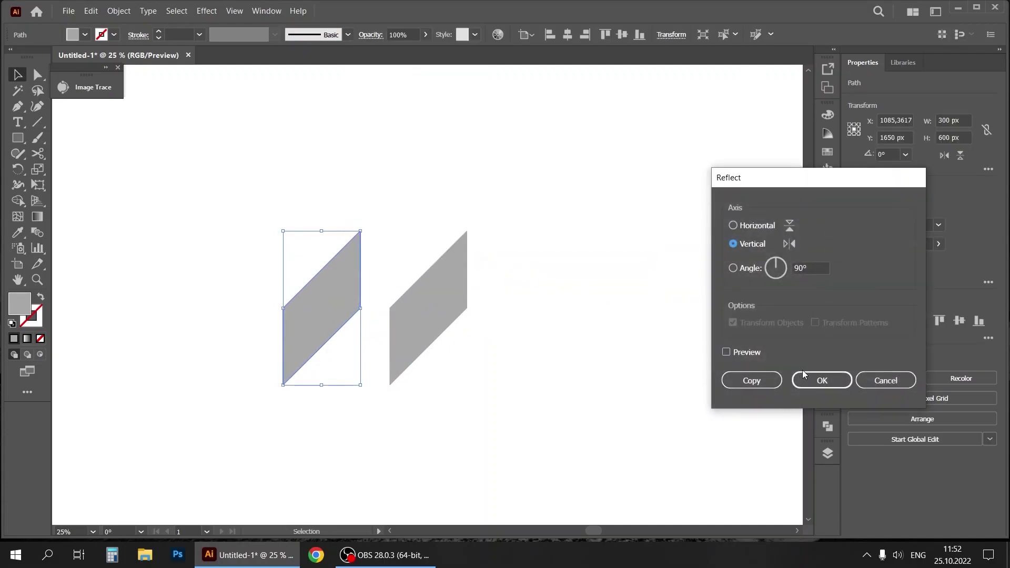
pyautogui.click(796, 378)
pyautogui.click(368, 334)
pyautogui.moveTo(327, 327); pyautogui.dragTo(356, 327)
# Group the two chevron halves and center the group horizontally on the artboard
pyautogui.moveTo(538, 207); pyautogui.dragTo(322, 383)
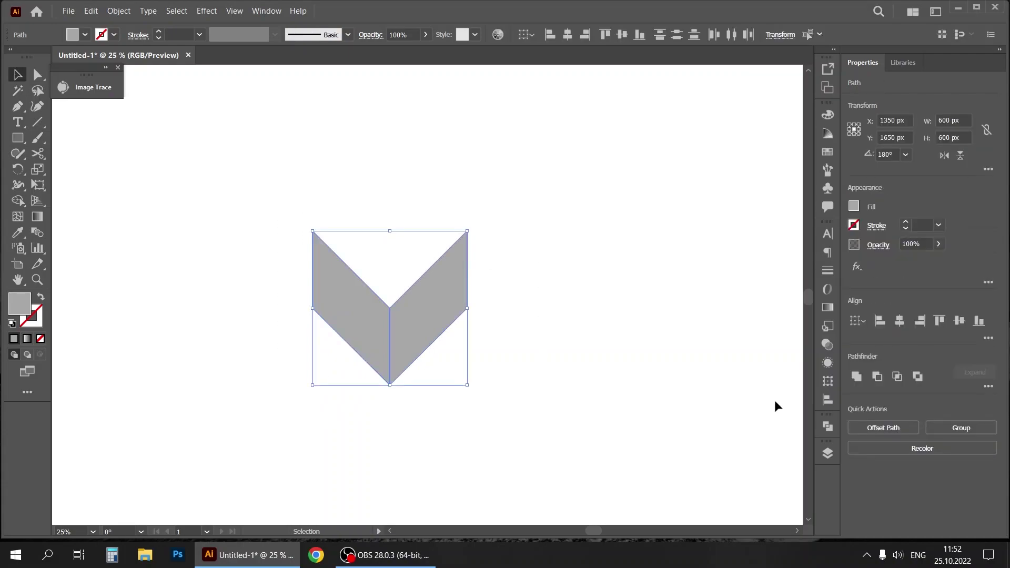
pyautogui.rightClick(519, 314)
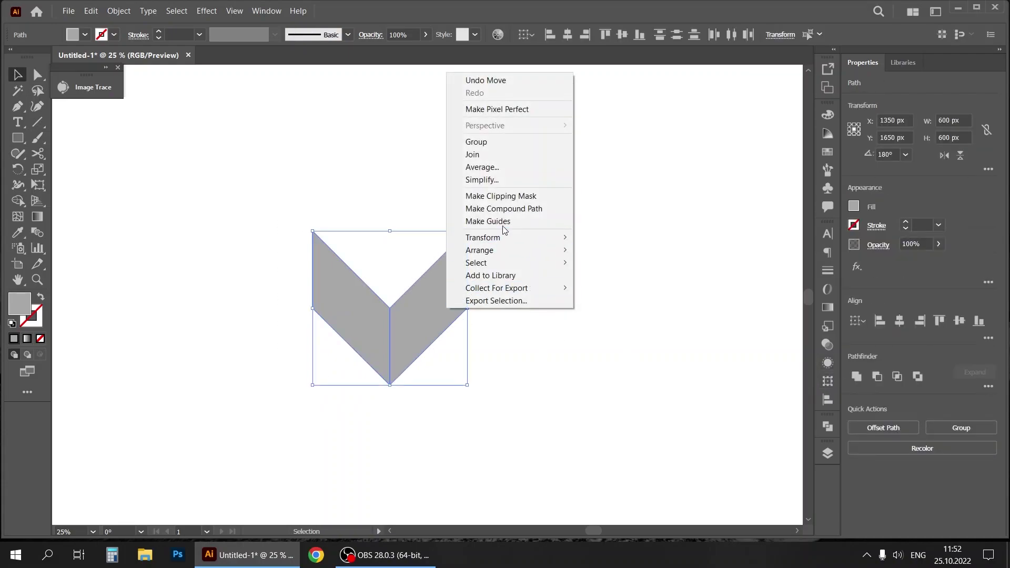
pyautogui.click(508, 142)
pyautogui.click(586, 329)
pyautogui.hotkey('ctrl', '-')
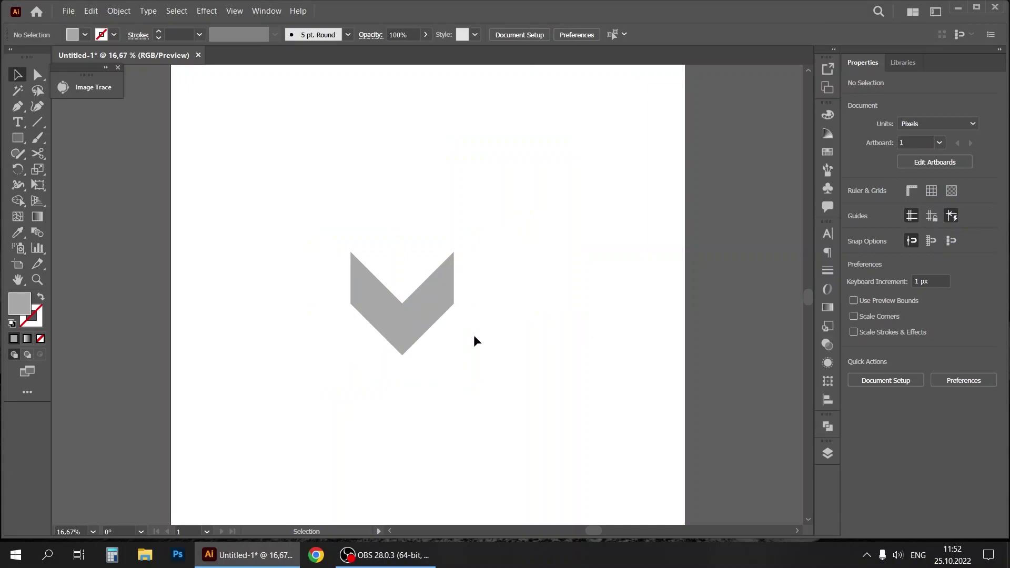
pyautogui.click(415, 290)
pyautogui.click(568, 35)
pyautogui.click(558, 302)
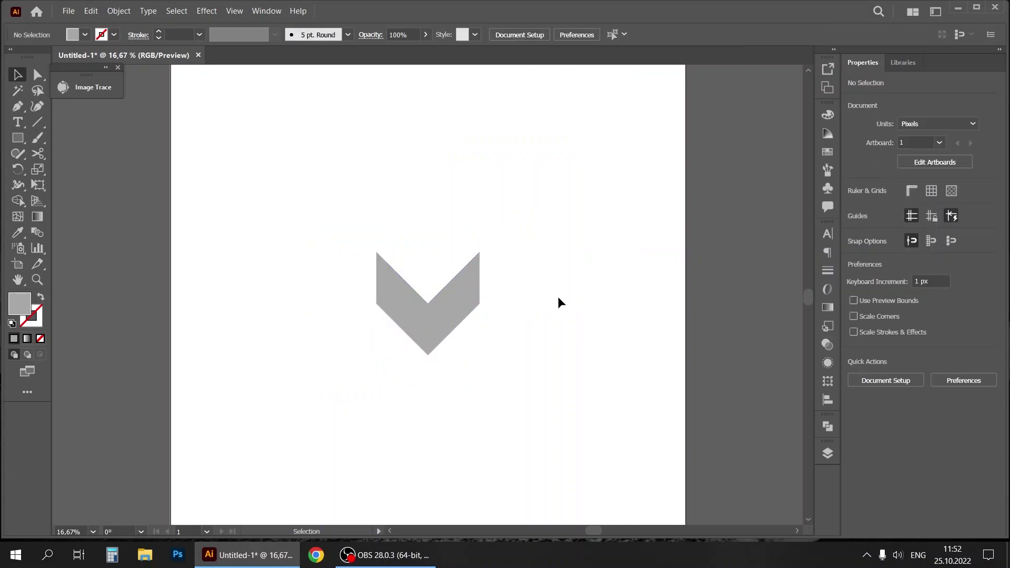
# Duplicate the chevron below, rotate the copy 180°, and snap it tip to tip with the original
pyautogui.moveTo(470, 292); pyautogui.dragTo(470, 419)
pyautogui.moveTo(485, 372); pyautogui.dragTo(345, 469)
pyautogui.click(345, 469)
pyautogui.moveTo(469, 425); pyautogui.dragTo(458, 407)
# Group the two chevrons and center the group vertically on the artboard
pyautogui.moveTo(519, 290); pyautogui.dragTo(377, 401)
pyautogui.rightClick(458, 353)
pyautogui.click(511, 440)
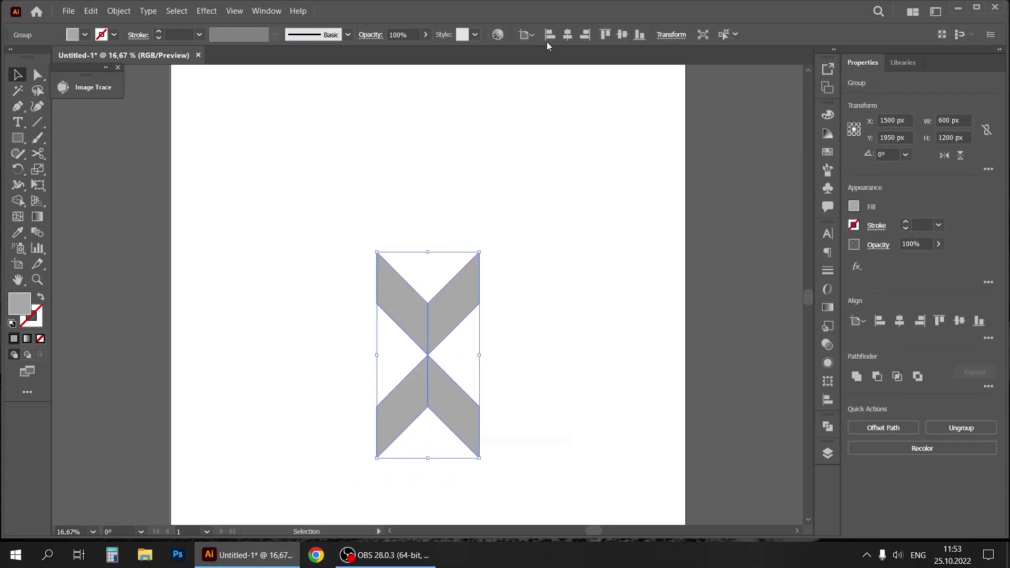
pyautogui.click(621, 34)
pyautogui.click(582, 157)
# Duplicate the double-chevron group to the right, rotate the copy 90°, and center it horizontally on the artboard to complete an eight-pointed star
pyautogui.click(443, 222)
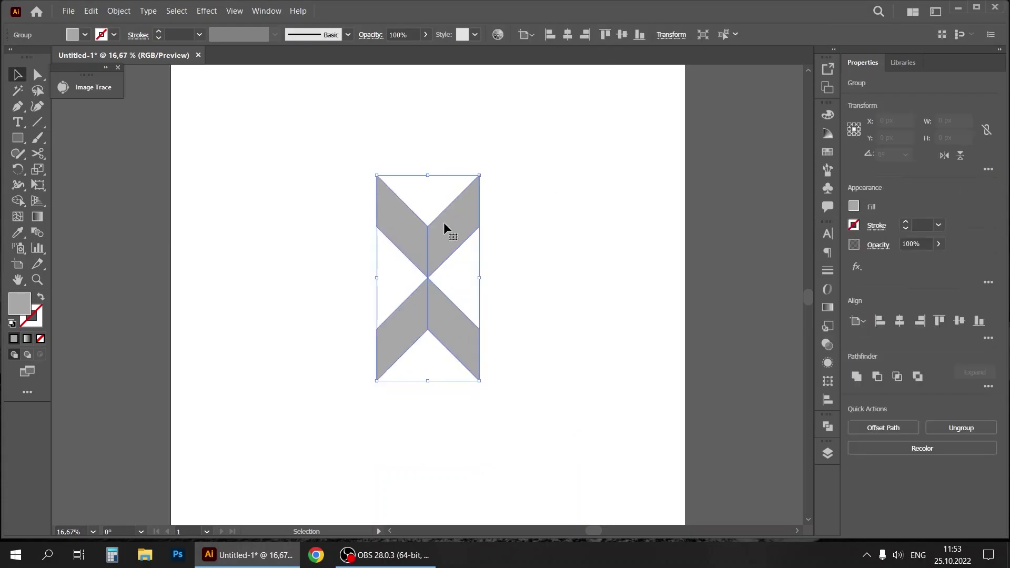
pyautogui.click(499, 238)
pyautogui.moveTo(447, 227); pyautogui.dragTo(580, 228)
pyautogui.moveTo(621, 177); pyautogui.dragTo(640, 290)
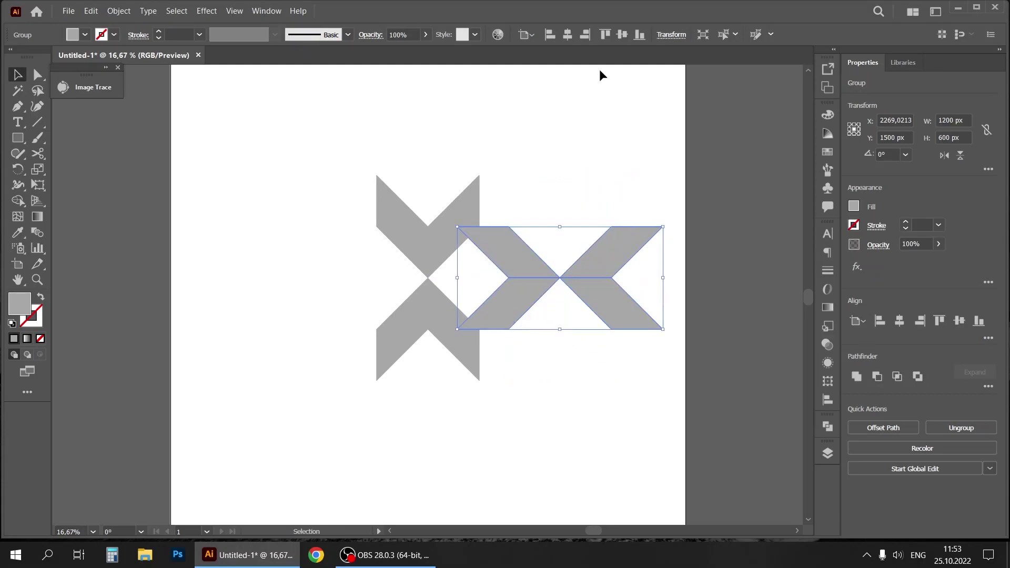
pyautogui.click(569, 34)
pyautogui.click(582, 211)
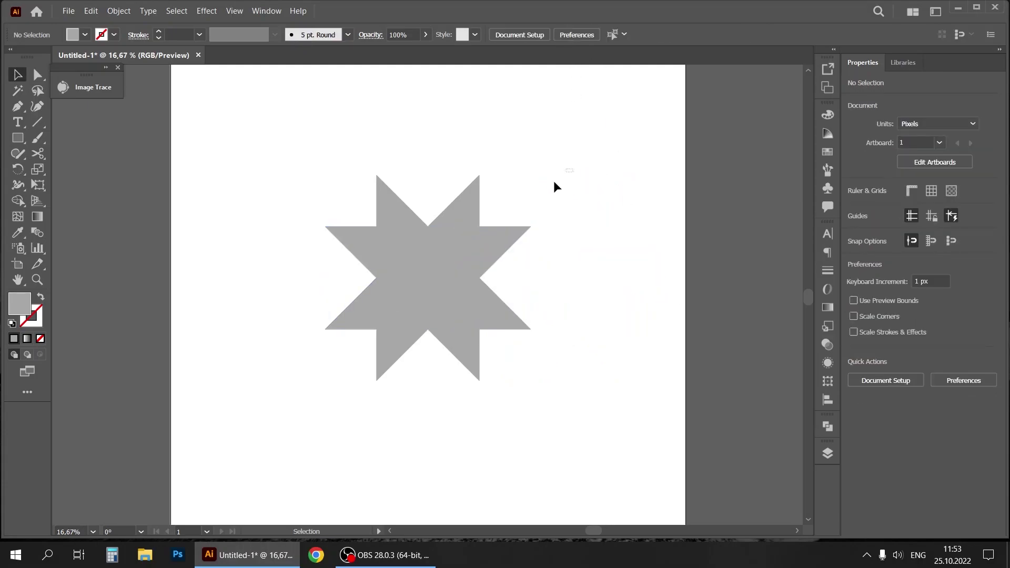
# Ungroup the whole star repeatedly until its parallelograms are individual paths
pyautogui.moveTo(561, 175); pyautogui.dragTo(199, 472)
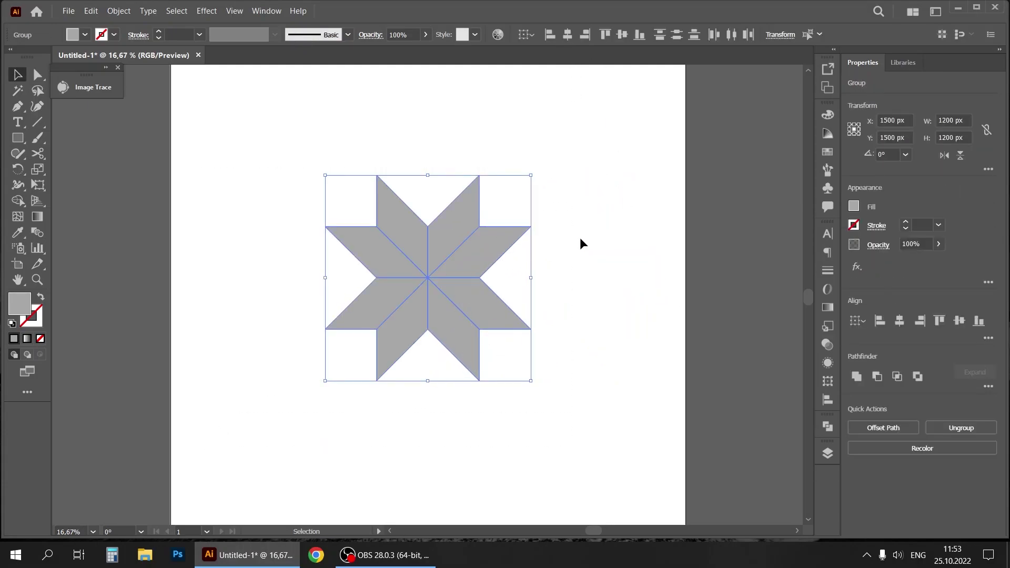
pyautogui.rightClick(436, 253)
pyautogui.click(586, 210)
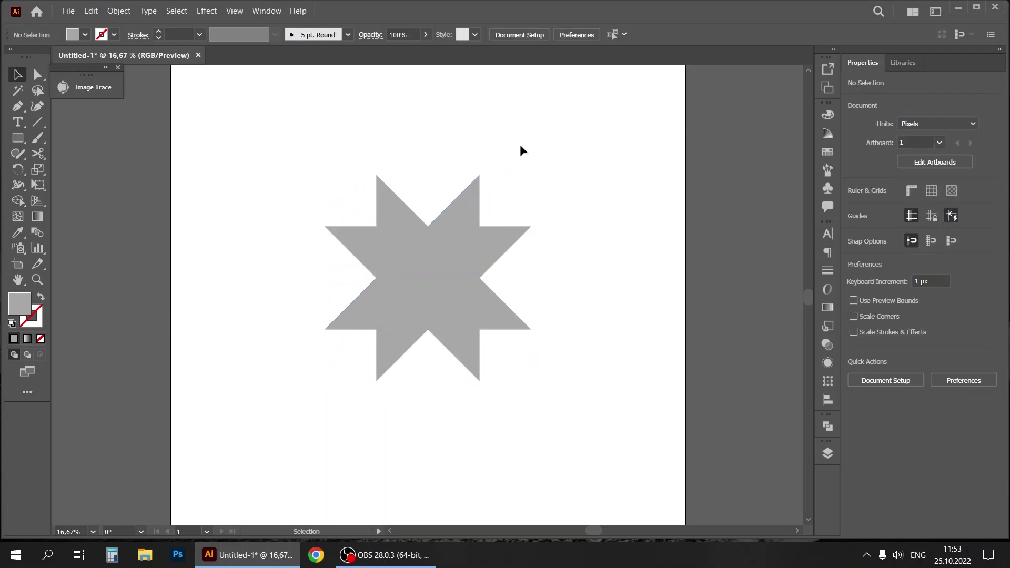
pyautogui.rightClick(462, 242)
pyautogui.rightClick(466, 273)
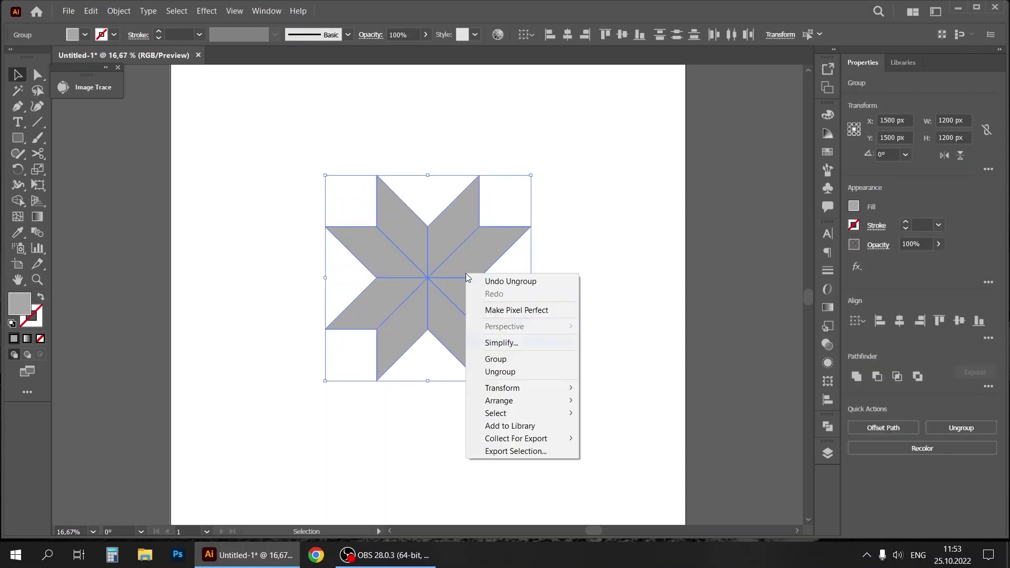
pyautogui.click(523, 371)
pyautogui.click(582, 280)
# Duplicate the star's two upper-left parallelograms into the empty area up and to the left of the star
pyautogui.click(404, 213)
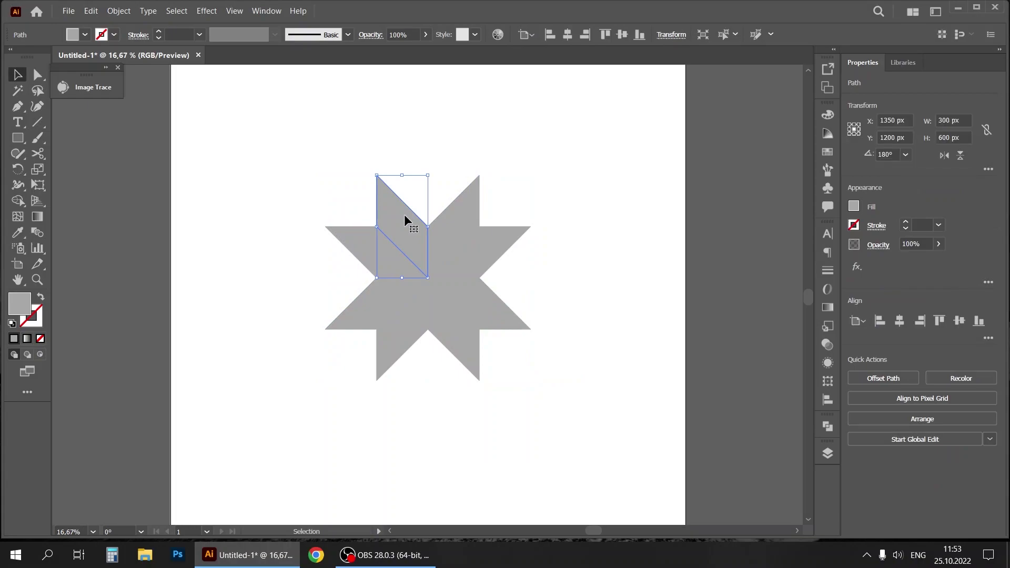
pyautogui.keyDown('shift'); pyautogui.click(374, 239); pyautogui.keyUp('shift')
pyautogui.moveTo(399, 221); pyautogui.dragTo(320, 142)
pyautogui.scroll(3, 810, 286)
pyautogui.click(465, 194)
# Duplicate the copied pair to the right, rotate the new pair 180°, and snap it onto the first pair to form an elongated hexagon
pyautogui.click(311, 251)
pyautogui.keyDown('shift'); pyautogui.click(310, 250); pyautogui.keyUp('shift')
pyautogui.moveTo(384, 172); pyautogui.dragTo(418, 230)
pyautogui.click(349, 176)
pyautogui.click(293, 237)
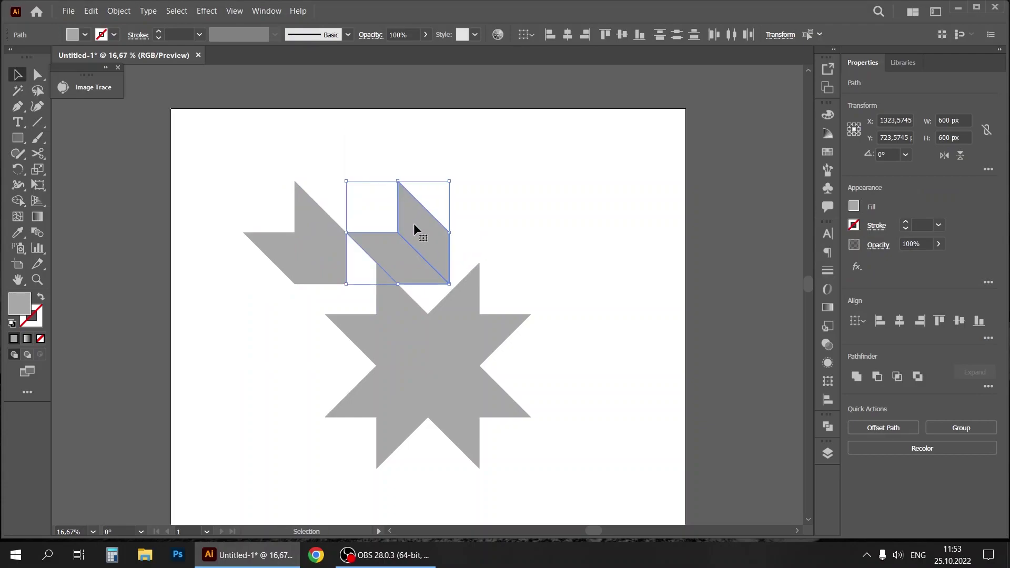
pyautogui.rightClick(415, 225)
pyautogui.click(457, 178)
pyautogui.click(434, 223)
pyautogui.keyDown('shift'); pyautogui.click(408, 253); pyautogui.keyUp('shift')
pyautogui.moveTo(454, 177); pyautogui.dragTo(360, 274)
pyautogui.moveTo(402, 209); pyautogui.dragTo(302, 208)
pyautogui.moveTo(362, 146); pyautogui.dragTo(236, 272)
pyautogui.click(425, 162)
pyautogui.moveTo(368, 158); pyautogui.dragTo(232, 270)
pyautogui.rightClick(262, 220)
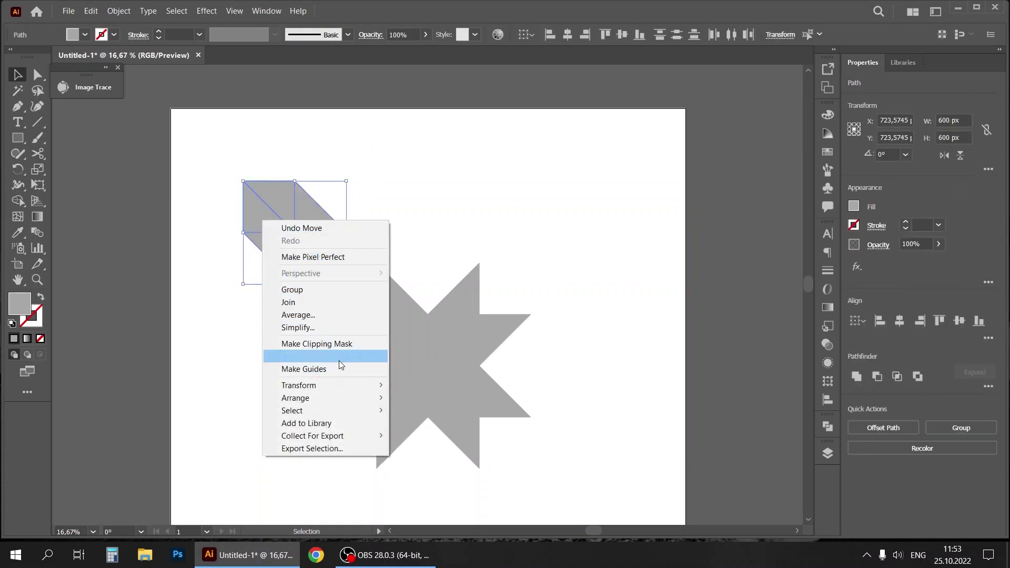
pyautogui.click(363, 190)
# Unite the hexagon's two upper-right pieces into one shape and its two lower-left pieces into another
pyautogui.click(298, 191)
pyautogui.keyDown('shift'); pyautogui.click(325, 242); pyautogui.keyUp('shift')
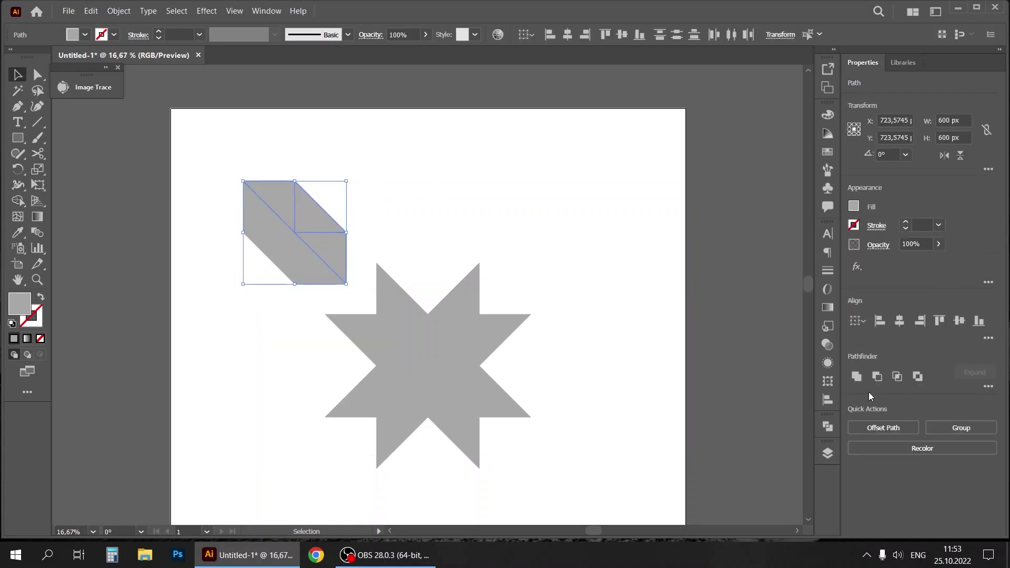
pyautogui.click(609, 272)
pyautogui.click(257, 217)
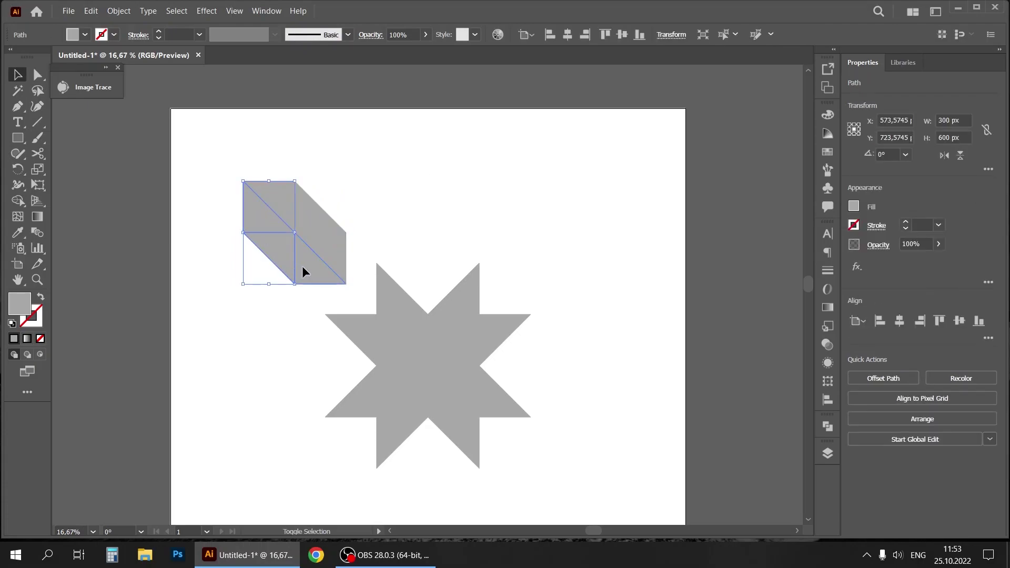
pyautogui.keyDown('shift'); pyautogui.click(302, 267); pyautogui.keyUp('shift')
pyautogui.click(865, 379)
pyautogui.click(476, 175)
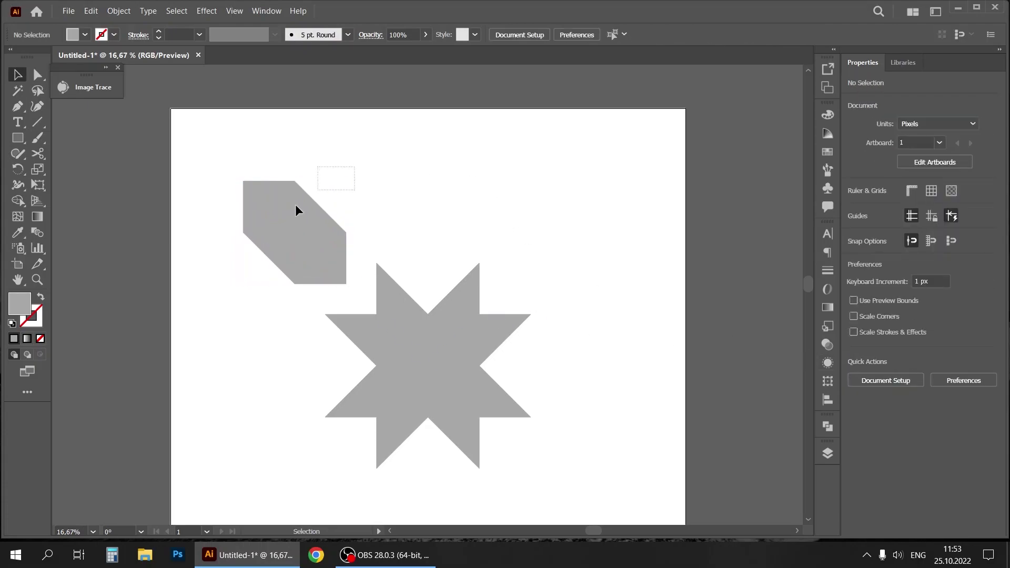
# Move the two-piece hexagon diagonally so it extends the star's upper-left arm
pyautogui.click(300, 205)
pyautogui.moveTo(290, 219); pyautogui.dragTo(538, 238)
pyautogui.click(357, 227)
pyautogui.hotkey('ctrl', 'z')
pyautogui.click(345, 194)
# Duplicate the hexagon to the star's upper-right side and reflect the copy across the vertical axis to extend that arm
pyautogui.moveTo(272, 250); pyautogui.dragTo(526, 228)
pyautogui.rightClick(526, 227)
pyautogui.moveTo(632, 393)
pyautogui.click(738, 436)
pyautogui.press('Return')
# Duplicate both upper arm extensions downward, rotate the copies 180°, and snap them onto the star's two lower arms
pyautogui.moveTo(565, 273); pyautogui.dragTo(535, 462)
pyautogui.click(615, 337)
pyautogui.click(323, 258)
pyautogui.moveTo(813, 283); pyautogui.dragTo(808, 297)
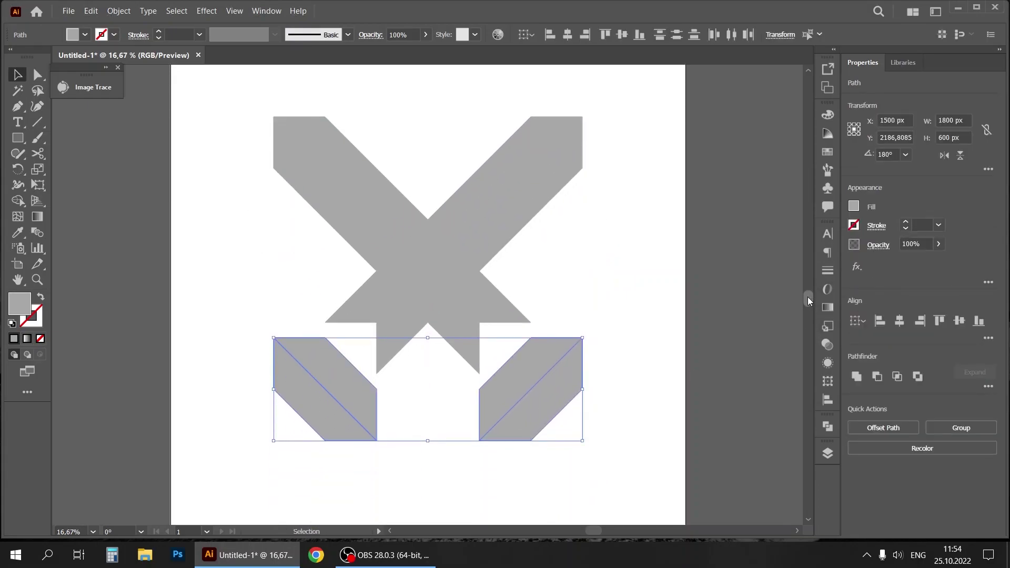
pyautogui.moveTo(588, 334); pyautogui.dragTo(287, 396)
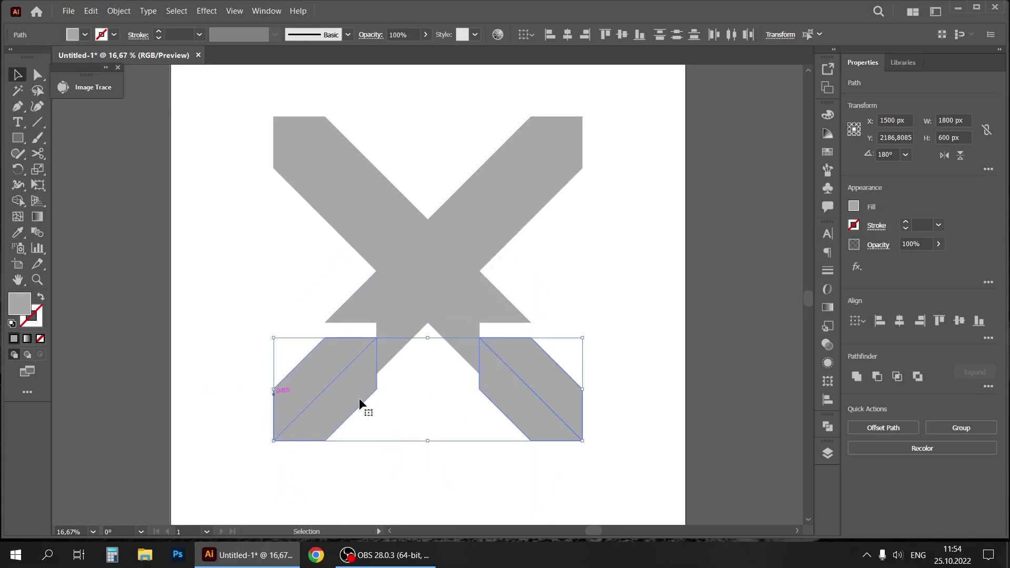
pyautogui.moveTo(515, 395); pyautogui.dragTo(519, 381)
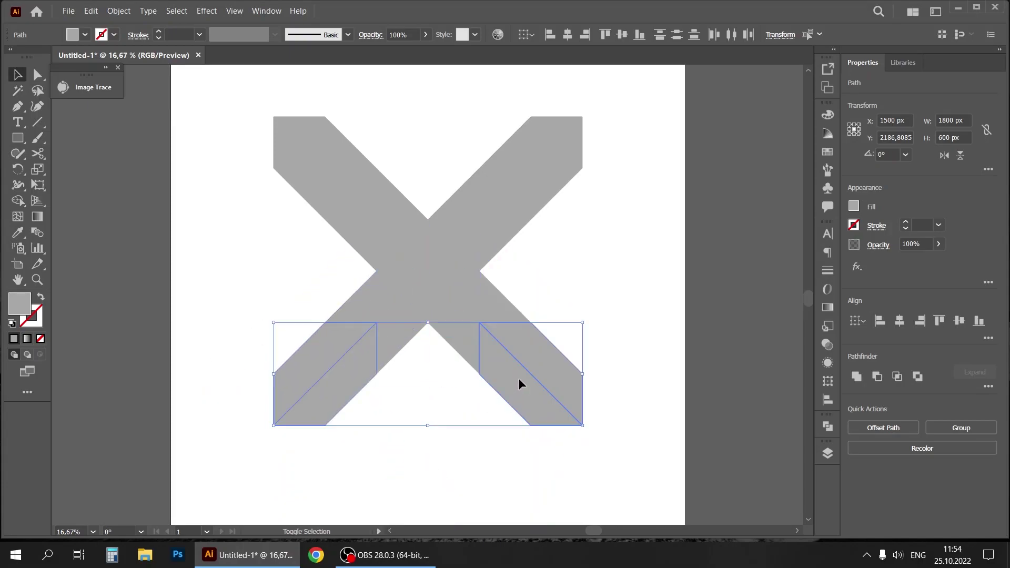
pyautogui.click(610, 237)
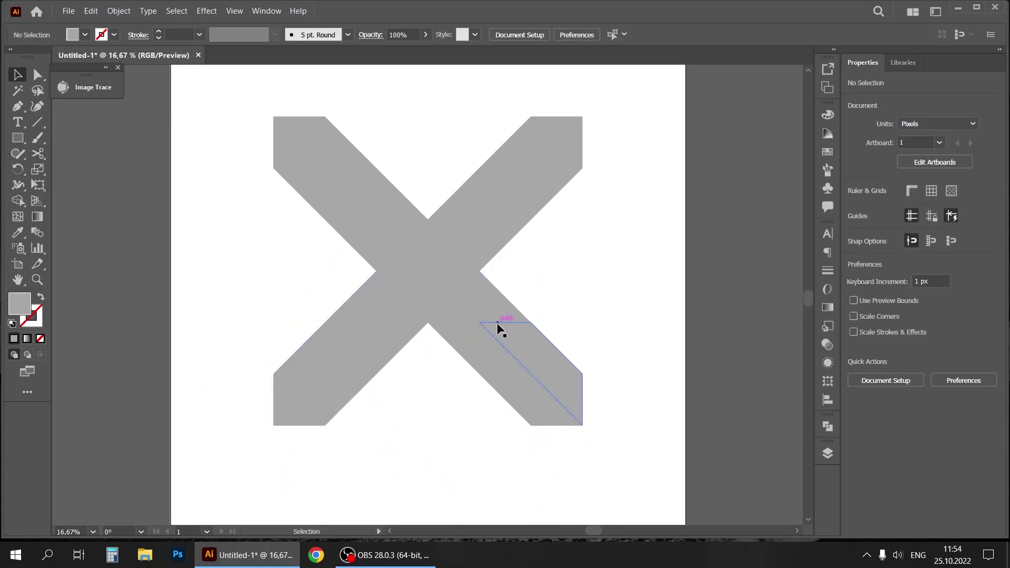
# Duplicate the star's two lower-left parallelograms to the artboard's lower-left corner and rotate the copy 180°
pyautogui.click(401, 337)
pyautogui.keyDown('shift'); pyautogui.click(363, 311); pyautogui.keyUp('shift')
pyautogui.moveTo(368, 304); pyautogui.dragTo(195, 479)
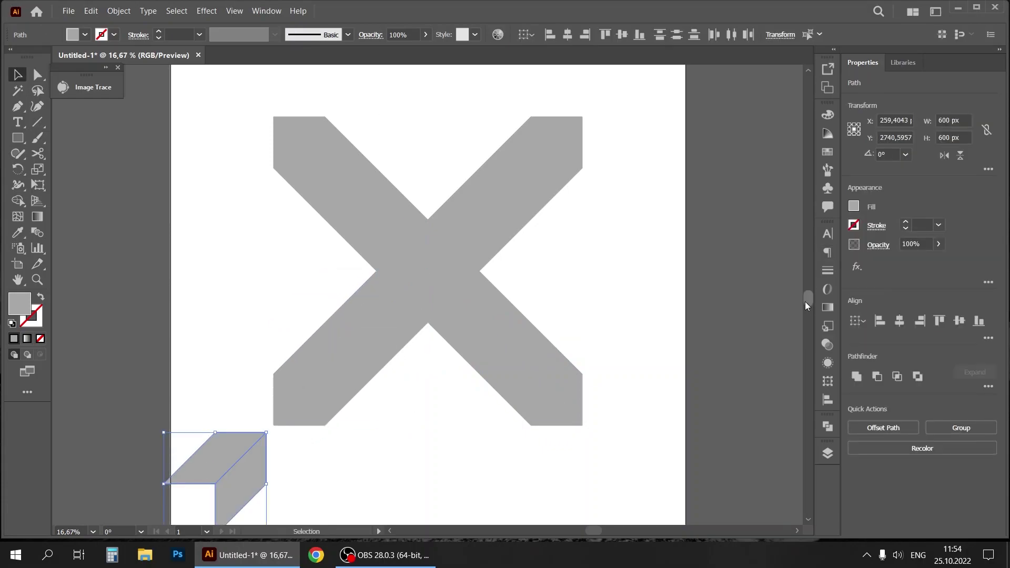
pyautogui.scroll(-3, 454, 355)
pyautogui.moveTo(270, 354); pyautogui.dragTo(127, 447)
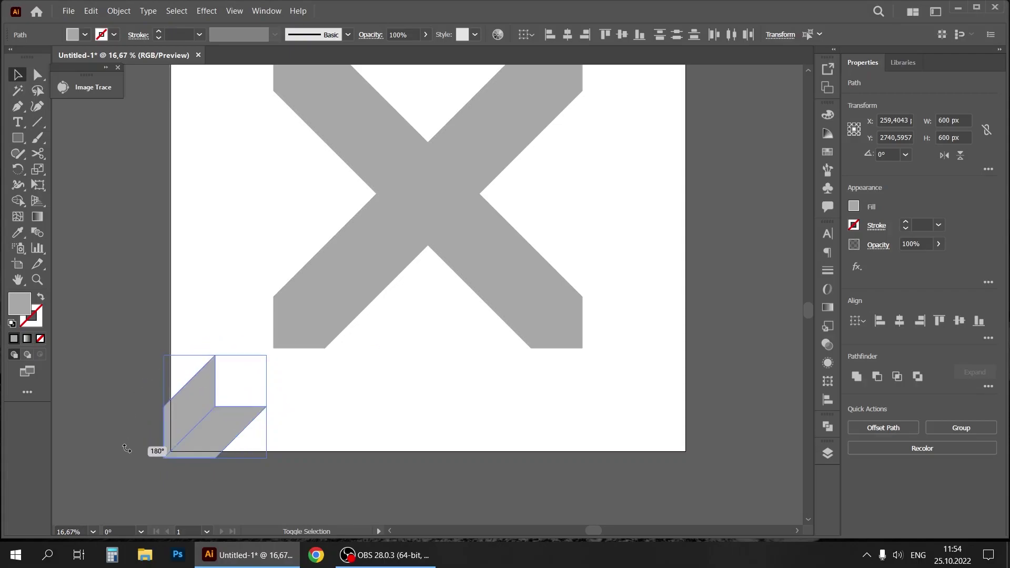
# Snap the parallelogram pair to the lower-left arm's end, fit a rotated copy to the lower-right arm's end, and select both pairs
pyautogui.moveTo(245, 434); pyautogui.dragTo(637, 406)
pyautogui.moveTo(699, 294); pyautogui.dragTo(541, 253)
pyautogui.moveTo(686, 363); pyautogui.dragTo(614, 360)
pyautogui.keyDown('shift'); pyautogui.click(260, 385); pyautogui.keyUp('shift')
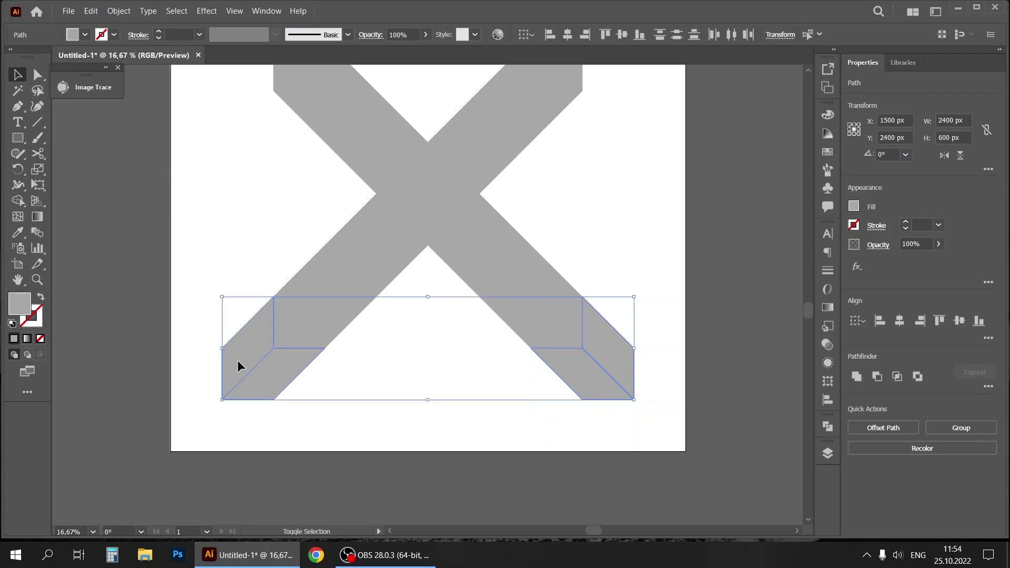
# Duplicate both lower end pairs upward, rotate the copies 180°, and snap them onto the ends of the two upper arms
pyautogui.scroll(3, 811, 309)
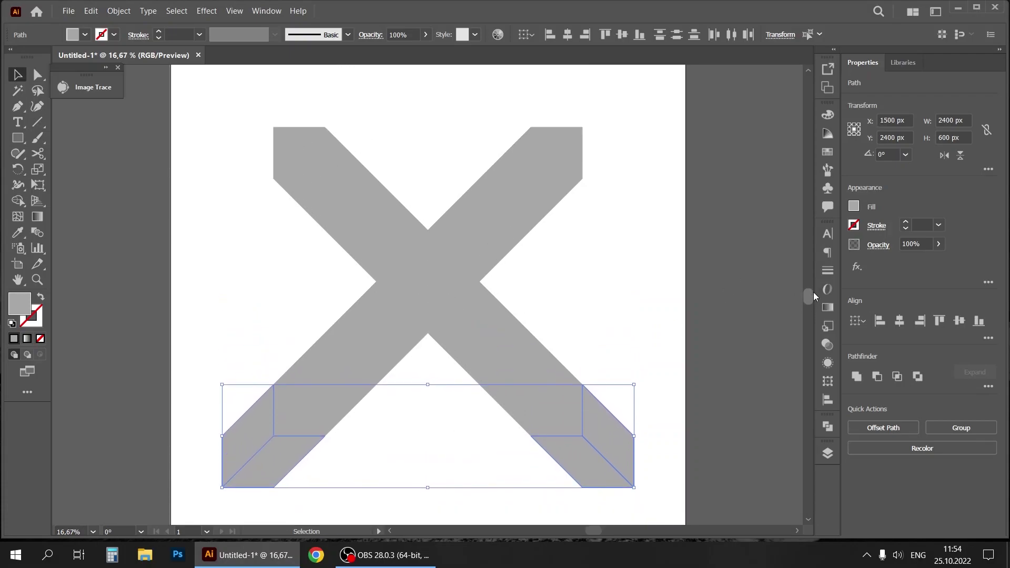
pyautogui.moveTo(602, 464); pyautogui.dragTo(601, 96)
pyautogui.scroll(3, 810, 295)
pyautogui.moveTo(636, 140); pyautogui.dragTo(251, 209)
pyautogui.moveTo(599, 201); pyautogui.dragTo(600, 266)
pyautogui.click(659, 398)
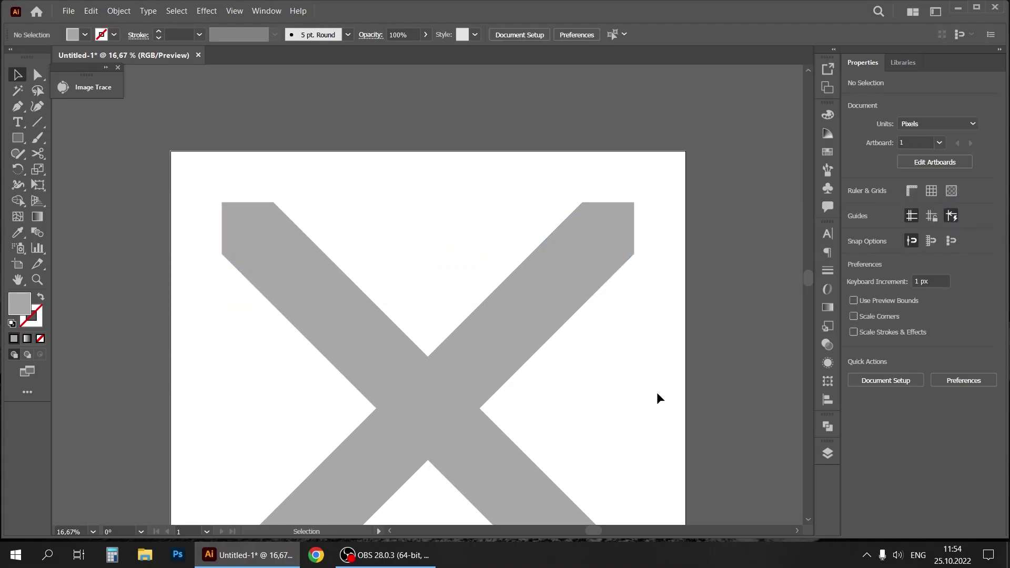
# Draw a right triangle with the Pen tool filling the left half of the gap between the two upper arms, 900 px wide and high
pyautogui.moveTo(801, 274); pyautogui.dragTo(802, 287)
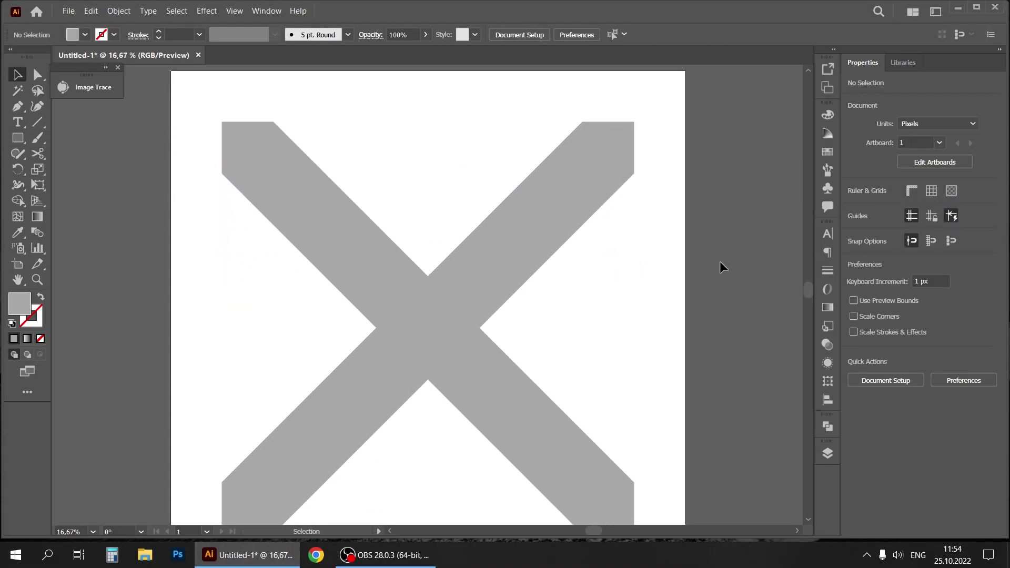
pyautogui.click(15, 107)
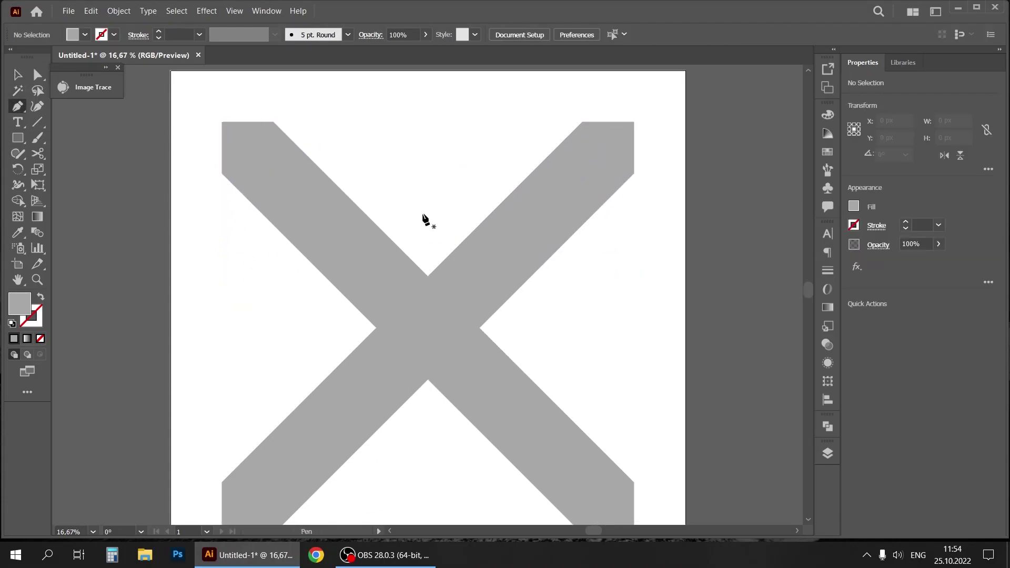
pyautogui.click(428, 277)
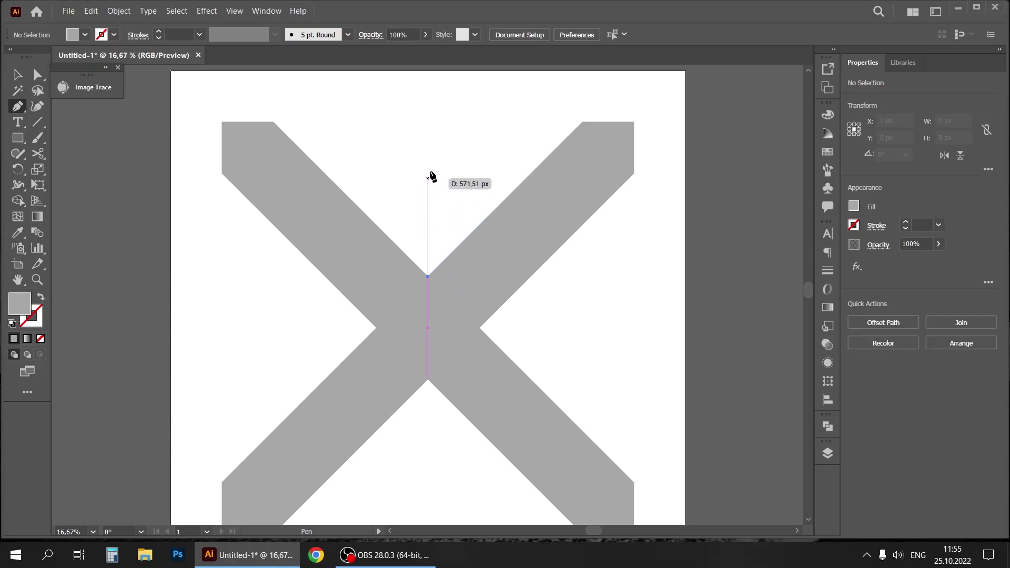
pyautogui.keyDown('shift'); pyautogui.click(428, 122); pyautogui.keyUp('shift')
pyautogui.moveTo(428, 123); pyautogui.dragTo(314, 121)
pyautogui.click(273, 122)
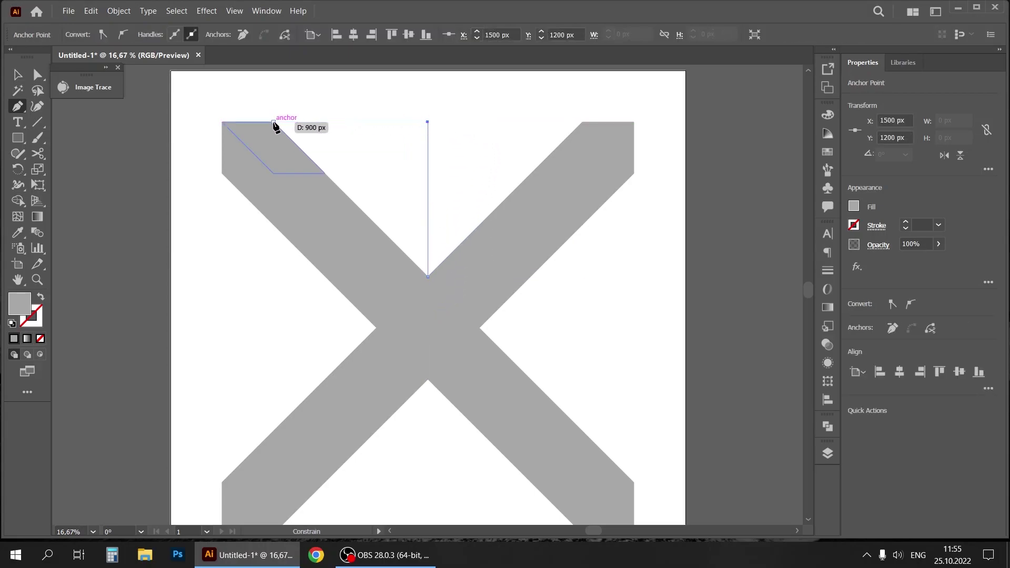
pyautogui.click(427, 276)
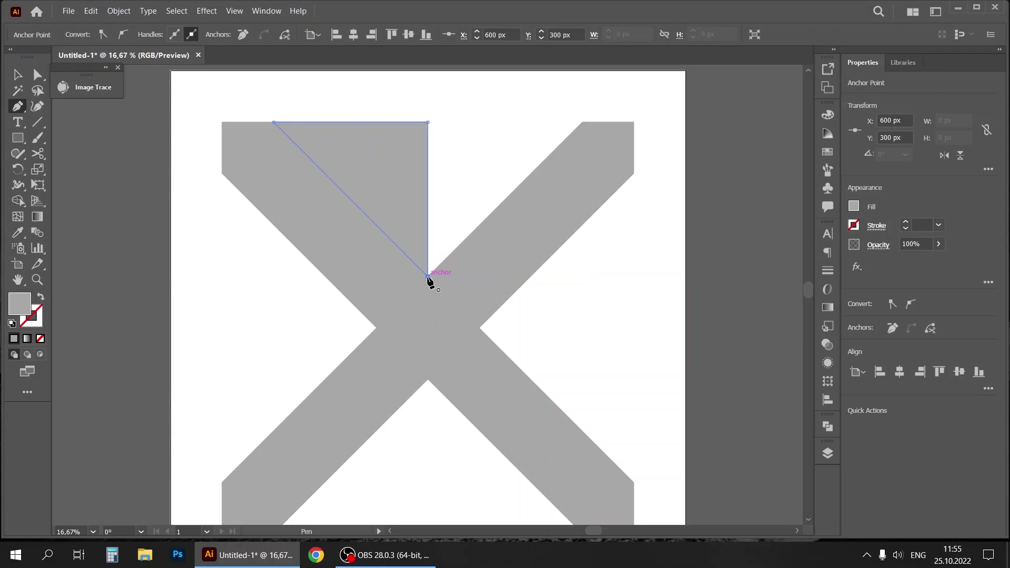
# Duplicate the triangle, reflect the copy, and snap it into the right half of the gap between the upper arms
pyautogui.click(18, 75)
pyautogui.click(405, 106)
pyautogui.moveTo(404, 149); pyautogui.dragTo(475, 150)
pyautogui.rightClick(487, 152)
pyautogui.moveTo(523, 346)
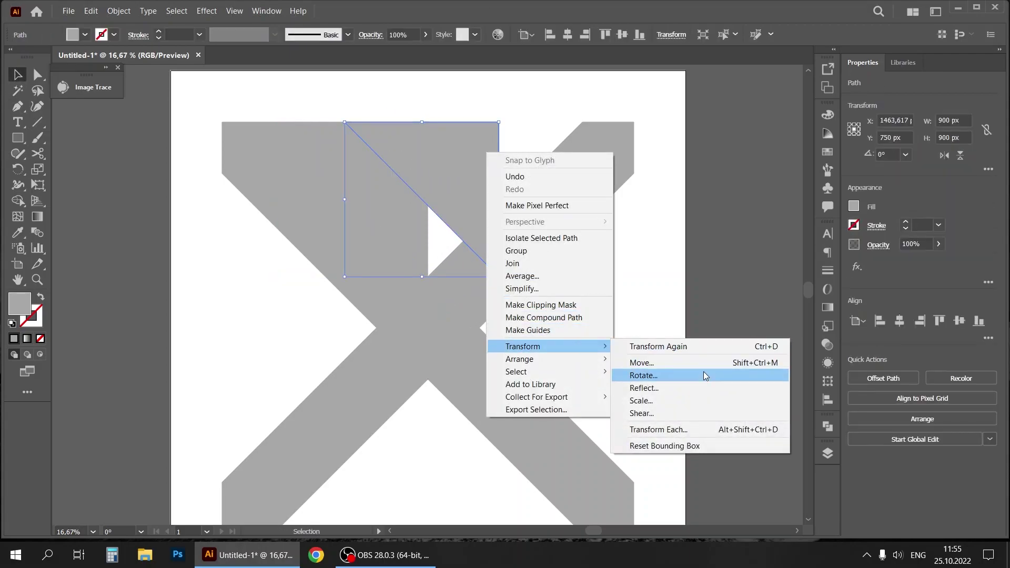
pyautogui.click(694, 388)
pyautogui.click(817, 379)
pyautogui.moveTo(435, 149); pyautogui.dragTo(518, 148)
# Duplicate both upper triangles downward, rotate the copies 180°, and snap them into the gap between the lower arms
pyautogui.keyDown('shift'); pyautogui.click(407, 150); pyautogui.keyUp('shift')
pyautogui.moveTo(479, 191); pyautogui.dragTo(476, 460)
pyautogui.moveTo(583, 393); pyautogui.dragTo(225, 416)
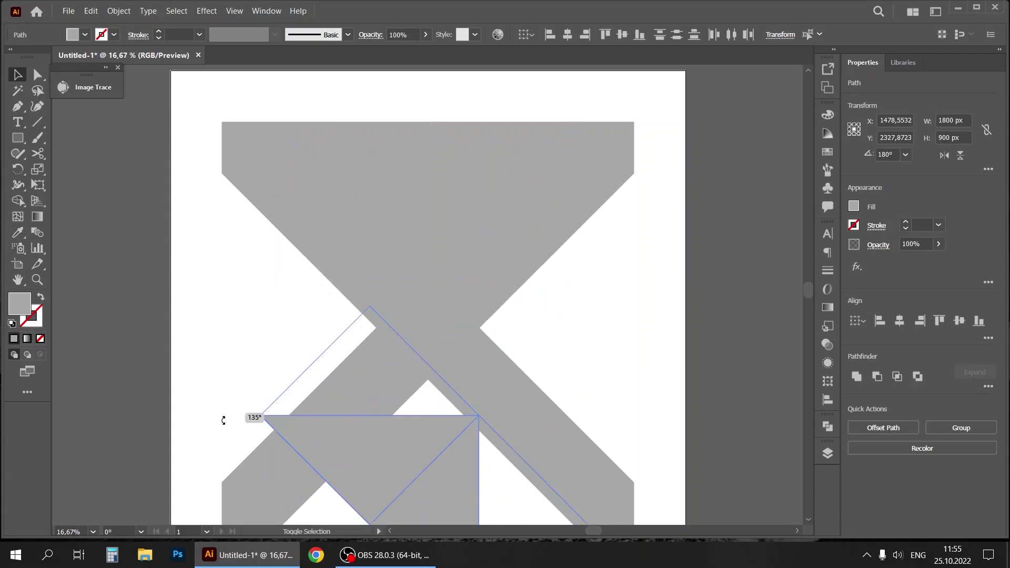
pyautogui.moveTo(222, 469); pyautogui.dragTo(219, 501)
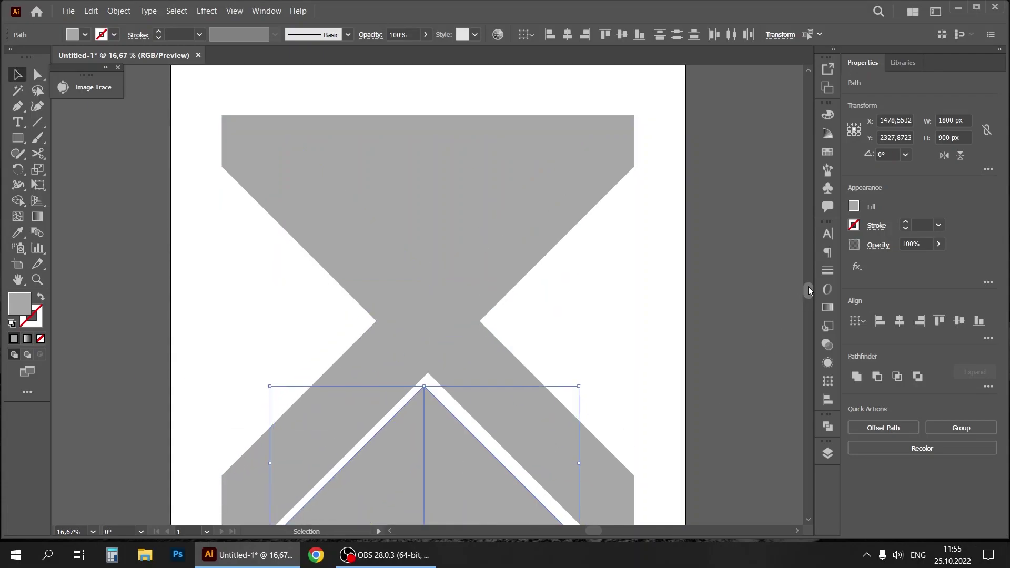
pyautogui.moveTo(809, 286); pyautogui.dragTo(809, 295)
pyautogui.moveTo(437, 430); pyautogui.dragTo(441, 419)
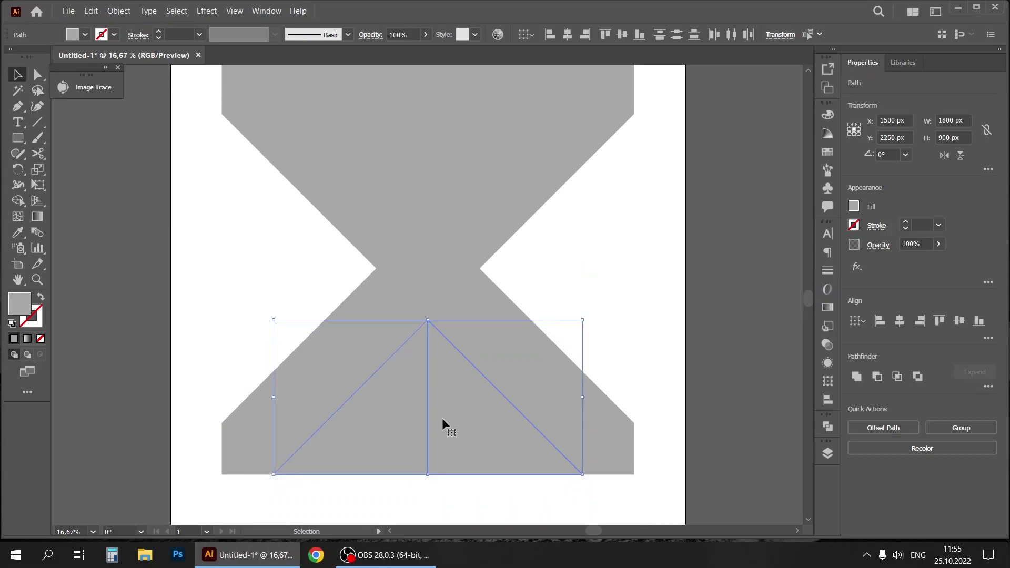
# Select all four triangles, duplicate them, and rotate the copies 90° to fill the gaps between the side arms
pyautogui.hotkey('ctrl', '-')
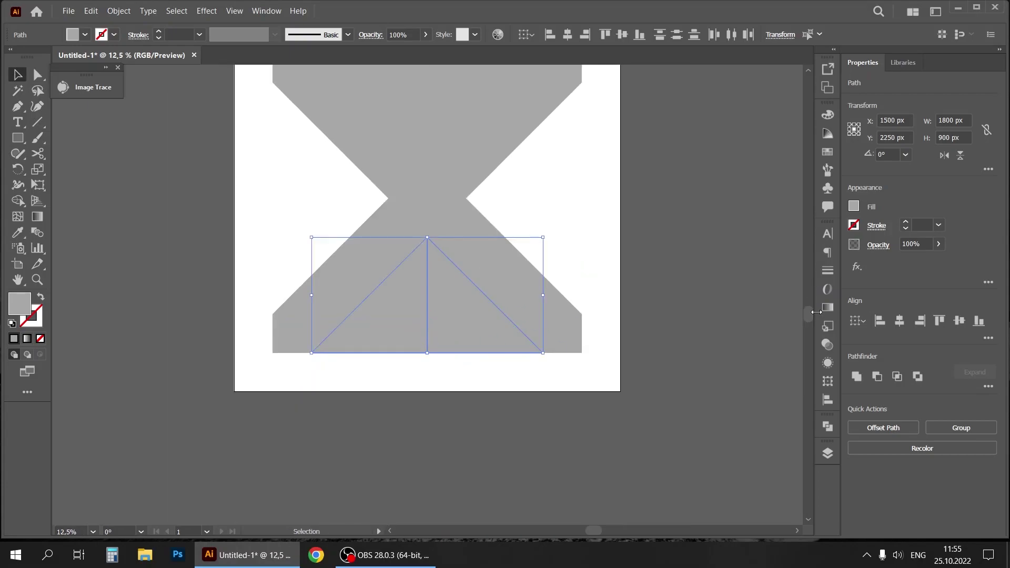
pyautogui.scroll(3, 811, 310)
pyautogui.keyDown('shift'); pyautogui.click(456, 177); pyautogui.keyUp('shift')
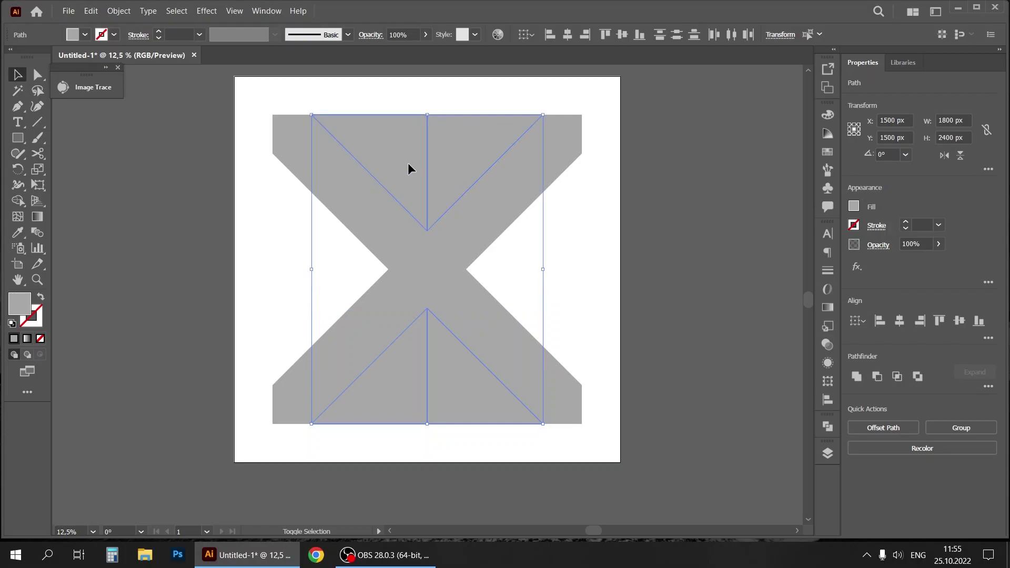
pyautogui.press('a')
pyautogui.press('v')
pyautogui.moveTo(547, 110); pyautogui.dragTo(574, 355)
pyautogui.click(608, 240)
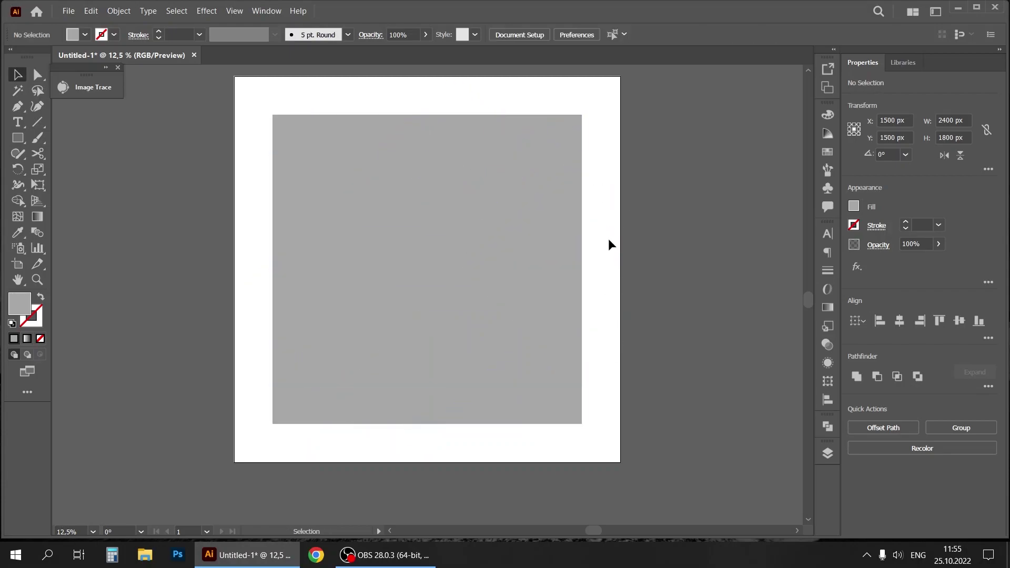
# Examine the pieces making up the large square by selecting them all and checking individual shapes
pyautogui.moveTo(598, 84); pyautogui.dragTo(223, 458)
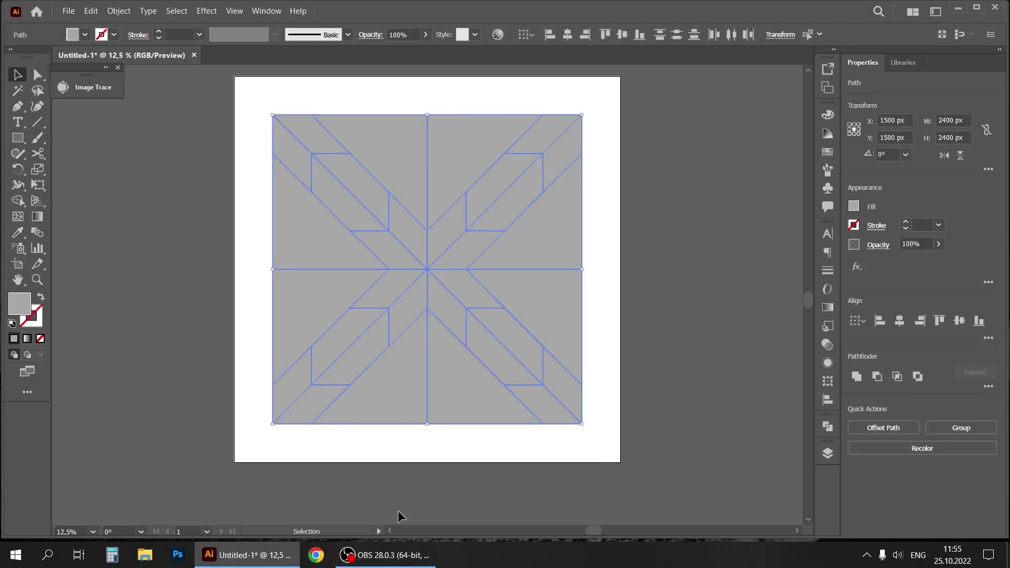
pyautogui.rightClick(453, 334)
pyautogui.click(620, 187)
pyautogui.click(463, 138)
pyautogui.click(467, 200)
pyautogui.click(533, 223)
pyautogui.click(559, 140)
pyautogui.click(601, 172)
pyautogui.click(456, 233)
pyautogui.click(448, 225)
pyautogui.click(581, 190)
pyautogui.click(619, 196)
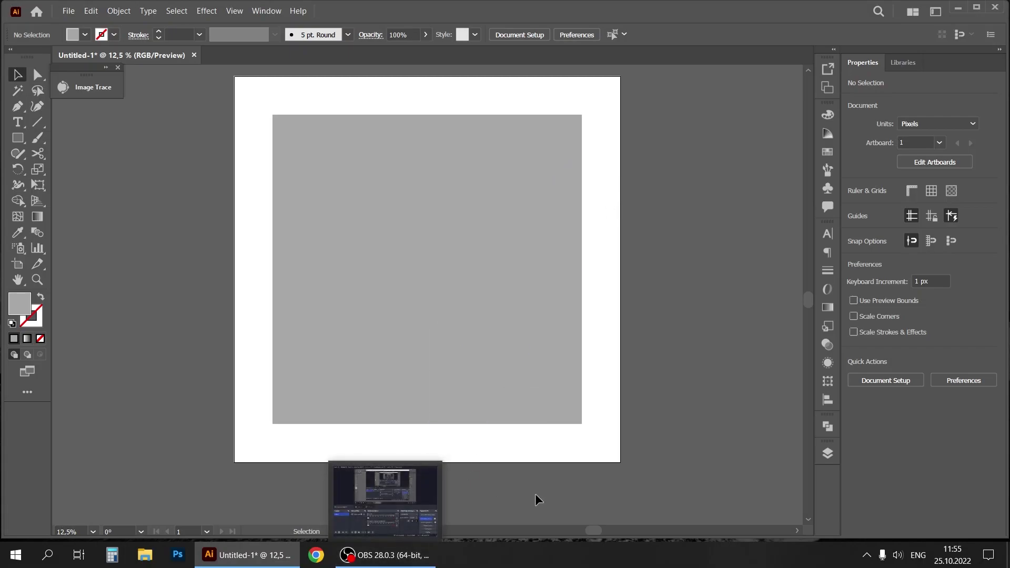
# Draw a square about 422 px wide beside the artboard and duplicate it twice downward at equal spacing
pyautogui.click(17, 137)
pyautogui.moveTo(130, 153); pyautogui.dragTo(177, 262)
pyautogui.click(16, 75)
pyautogui.hotkey('ctrl', 'd')
pyautogui.click(163, 405)
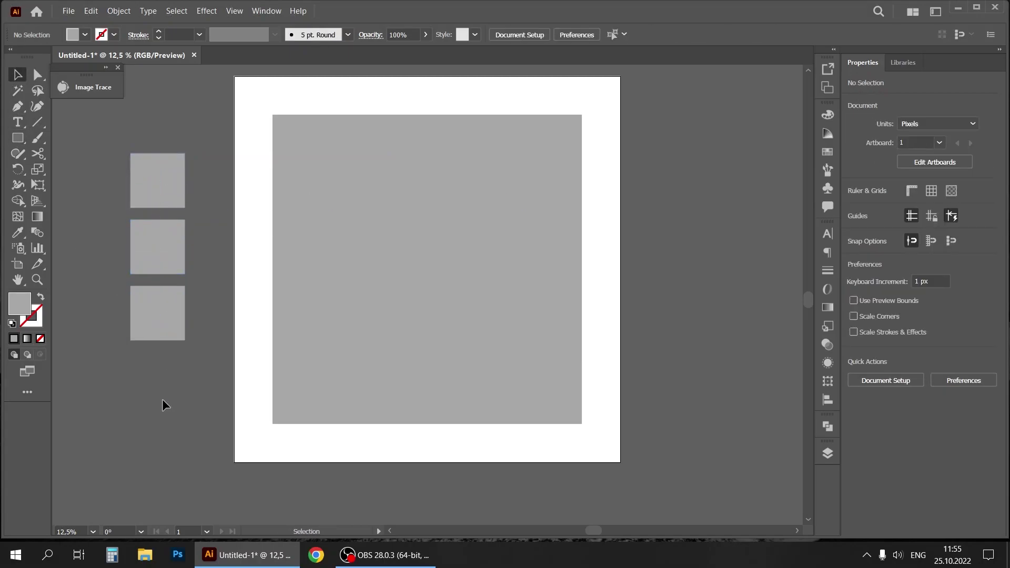
# Fill the uppermost sample square with a strong crimson red
pyautogui.click(172, 185)
pyautogui.doubleClick(19, 304)
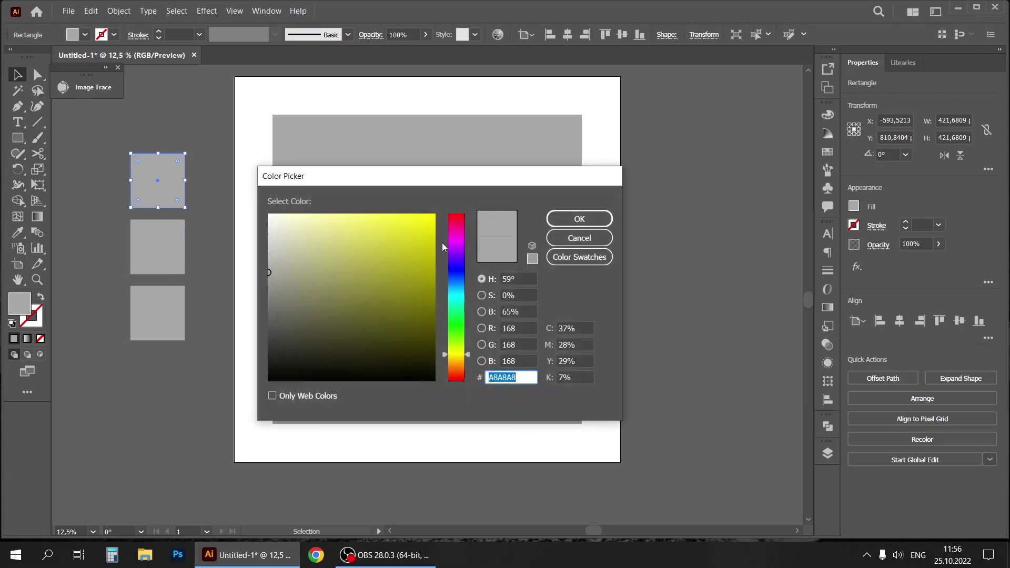
pyautogui.moveTo(459, 229); pyautogui.dragTo(464, 217)
pyautogui.moveTo(393, 215); pyautogui.dragTo(395, 217)
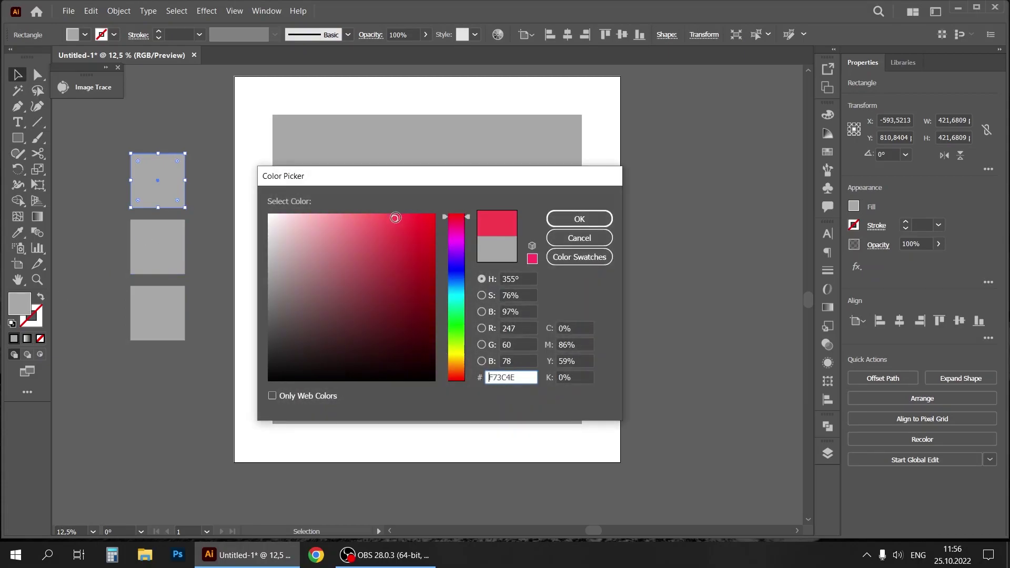
pyautogui.click(564, 214)
pyautogui.click(215, 157)
# Fill the middle sample square with dark green 42563B
pyautogui.click(180, 257)
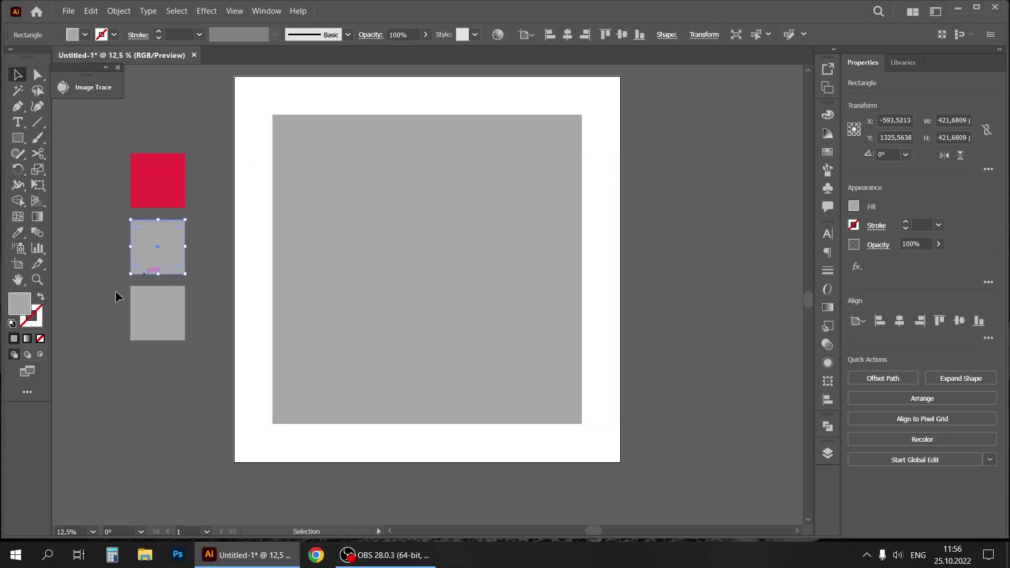
pyautogui.doubleClick(25, 301)
pyautogui.click(459, 336)
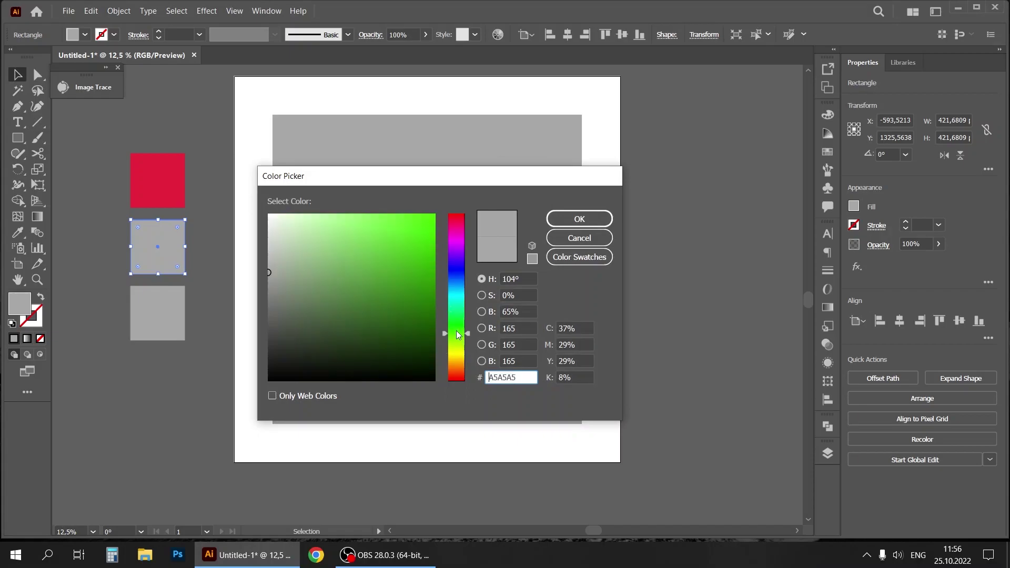
pyautogui.moveTo(349, 286); pyautogui.dragTo(342, 299)
pyautogui.moveTo(333, 312); pyautogui.dragTo(327, 322)
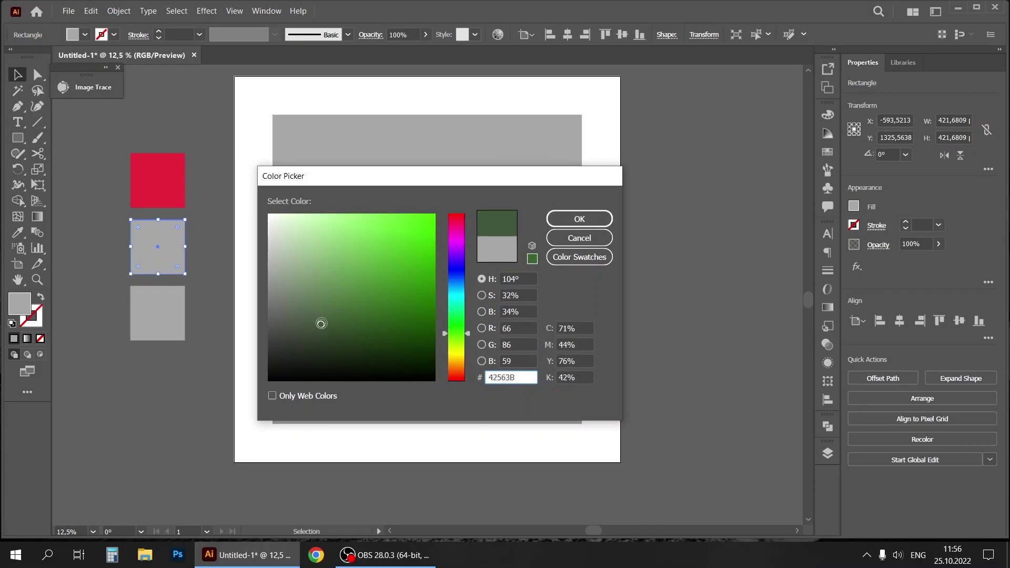
pyautogui.click(580, 219)
pyautogui.click(213, 164)
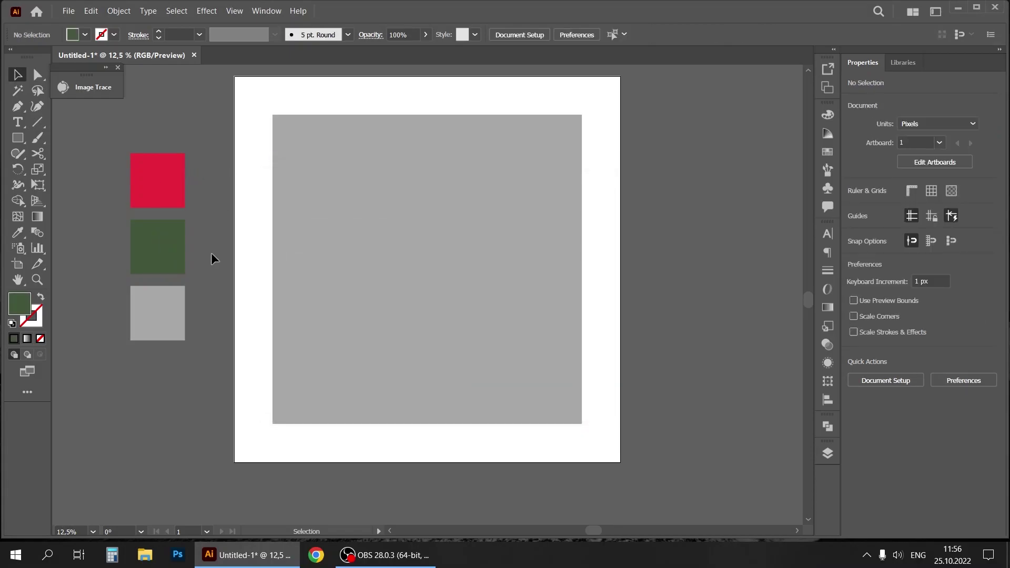
# Fill the lowest sample square with an off-white colour
pyautogui.click(143, 329)
pyautogui.doubleClick(19, 305)
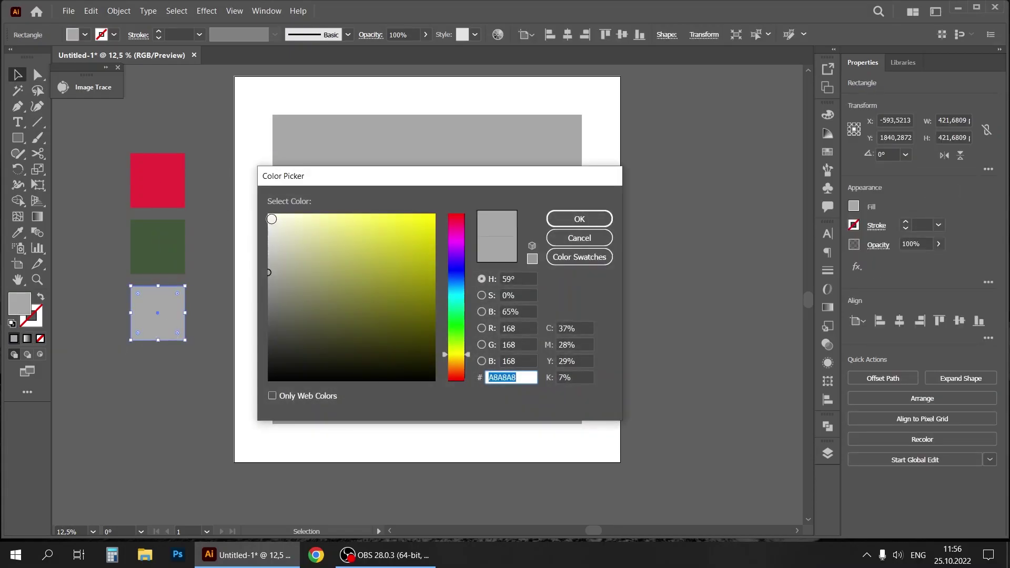
pyautogui.click(272, 219)
pyautogui.click(576, 219)
pyautogui.click(652, 206)
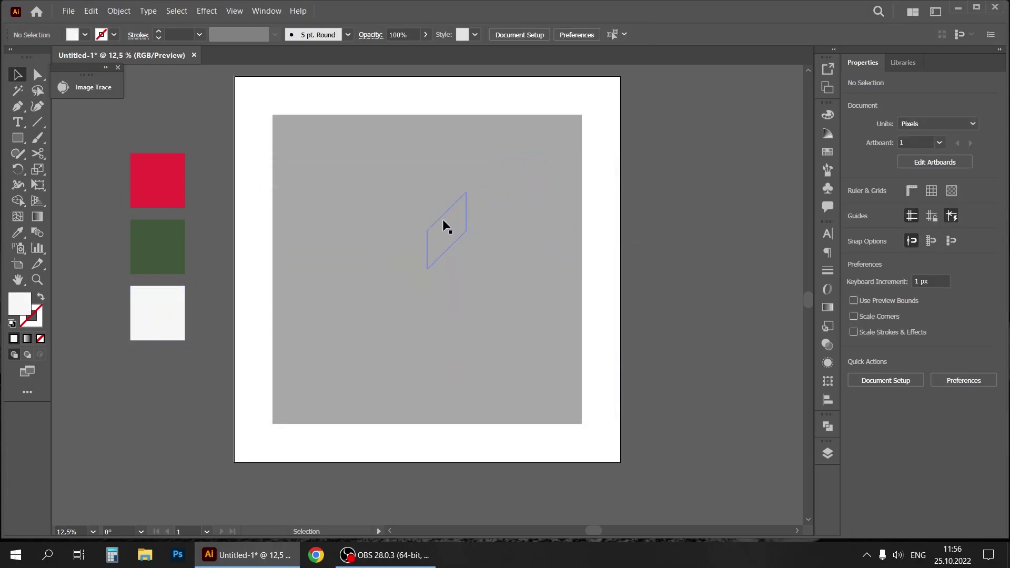
# Recolour the star's upper-right and lower-left upright parallelograms with red sampled from the red square
pyautogui.click(438, 231)
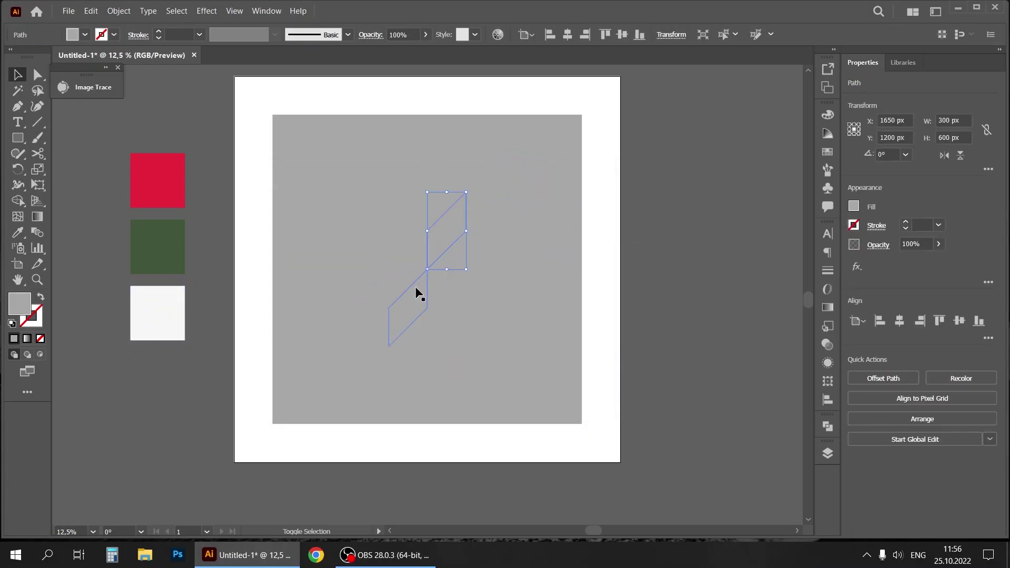
pyautogui.keyDown('shift'); pyautogui.click(416, 286); pyautogui.keyUp('shift')
pyautogui.click(17, 235)
pyautogui.click(153, 164)
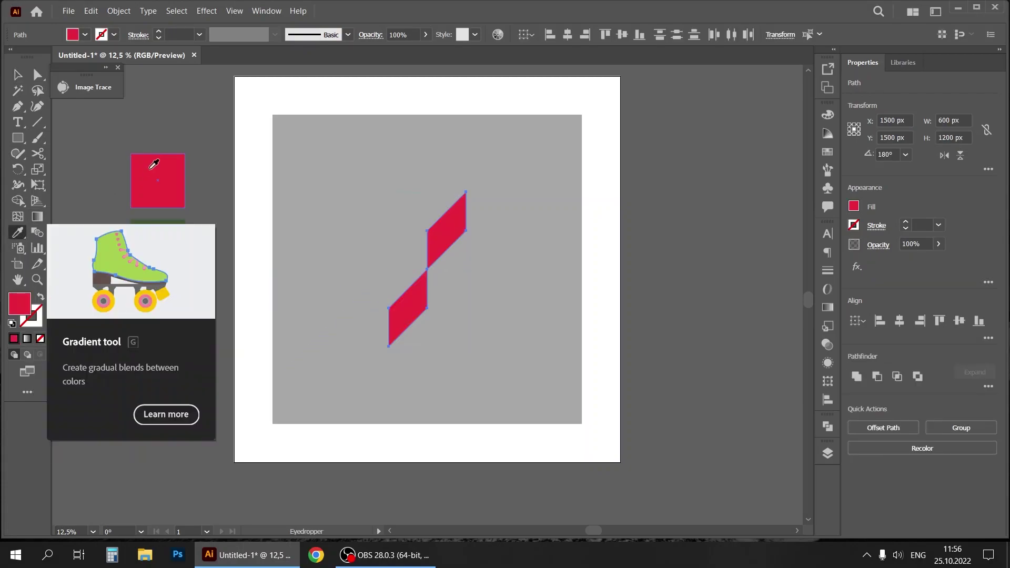
pyautogui.press('v')
pyautogui.click(150, 139)
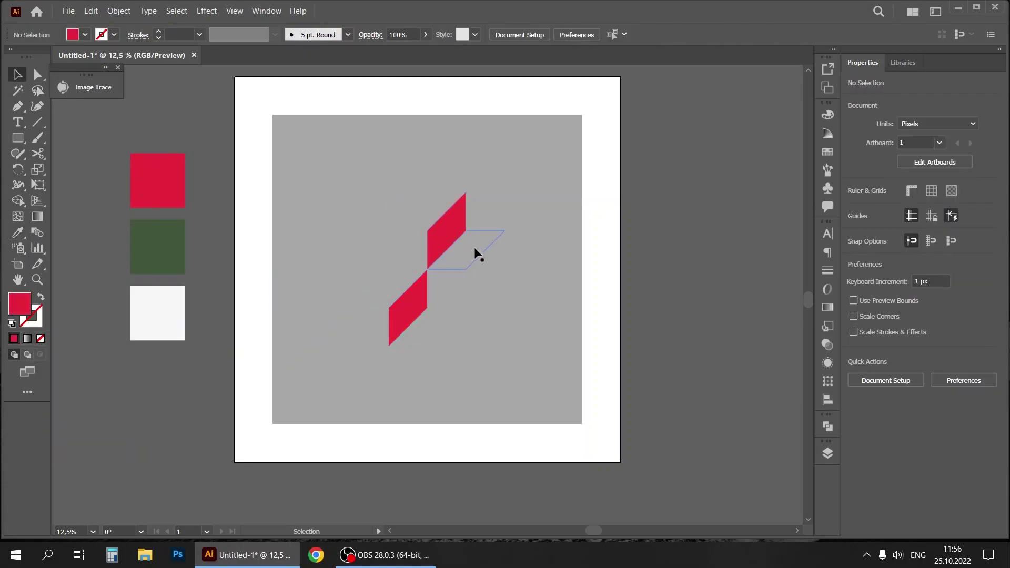
# Recolour the star's flat upper-left and lower-right parallelograms with the red square's colour
pyautogui.click(464, 276)
pyautogui.keyDown('shift'); pyautogui.click(409, 254); pyautogui.keyUp('shift')
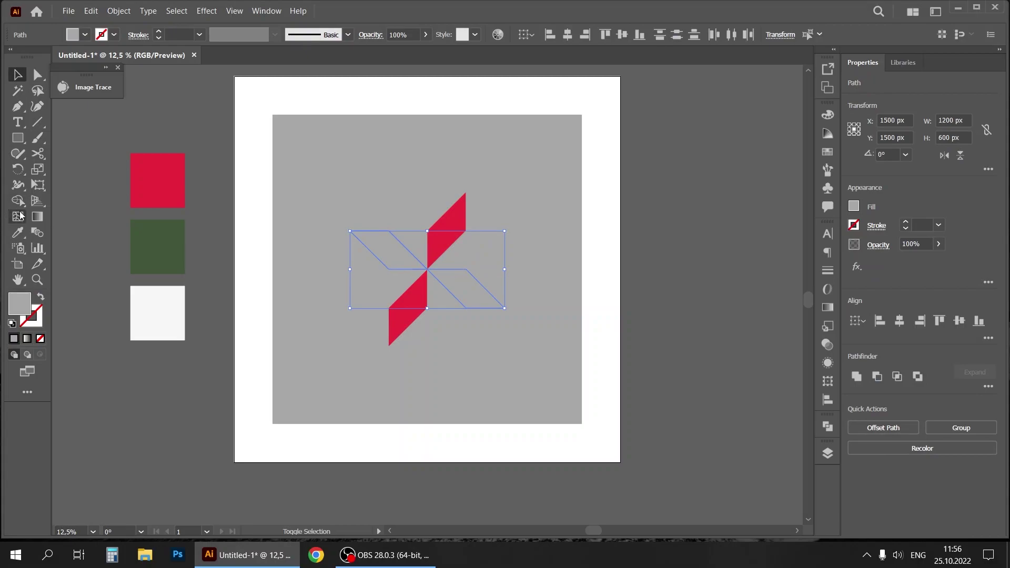
pyautogui.click(17, 232)
pyautogui.click(152, 174)
pyautogui.click(17, 74)
pyautogui.click(158, 131)
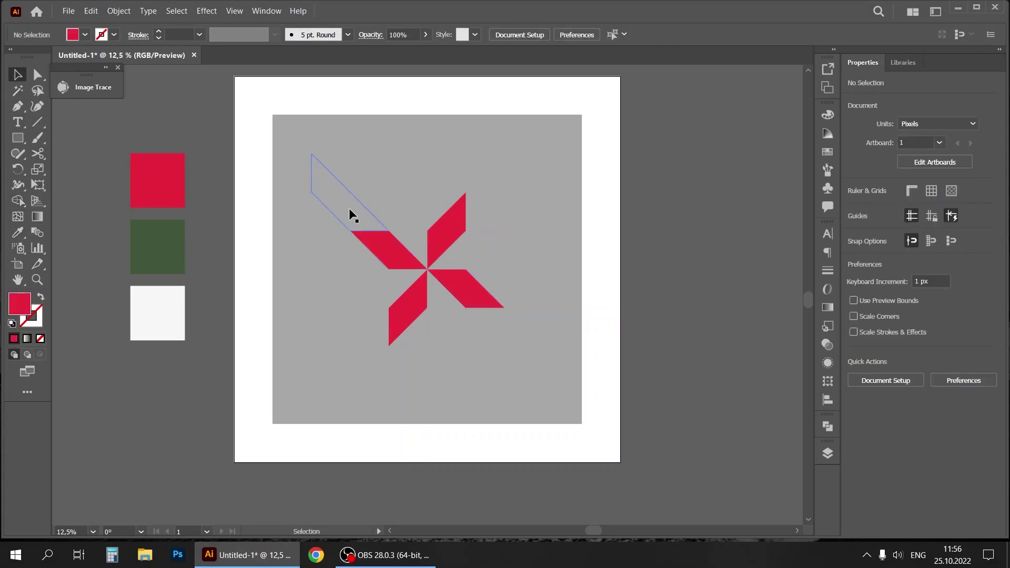
# Recolour the star's four remaining grey centre parallelograms with the off-white square's colour
pyautogui.click(415, 237)
pyautogui.keyDown('shift'); pyautogui.click(457, 254); pyautogui.keyUp('shift')
pyautogui.keyDown('shift'); pyautogui.click(442, 299); pyautogui.keyUp('shift')
pyautogui.keyDown('shift'); pyautogui.click(400, 282); pyautogui.keyUp('shift')
pyautogui.click(17, 232)
pyautogui.click(171, 308)
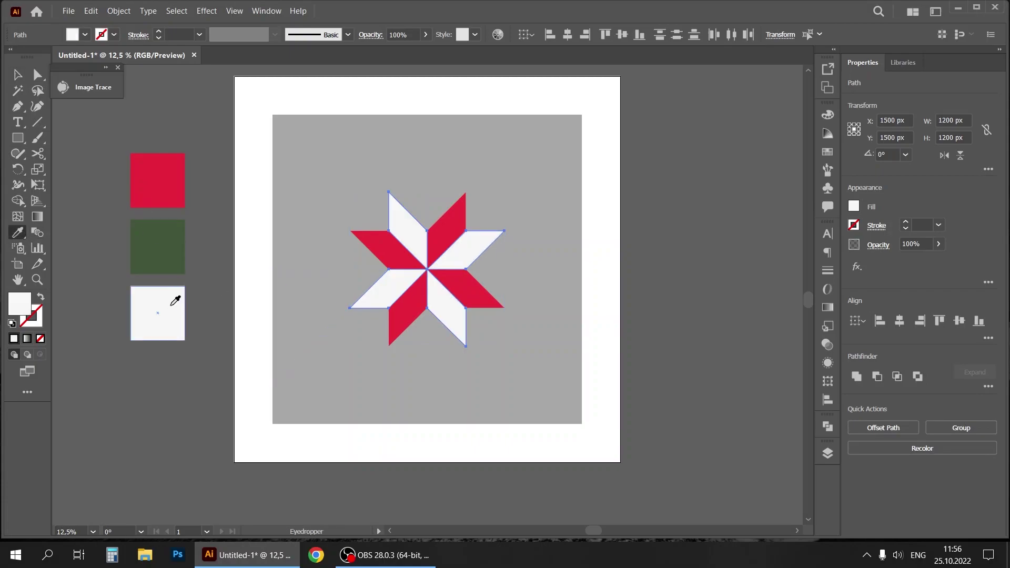
pyautogui.click(17, 74)
pyautogui.click(158, 120)
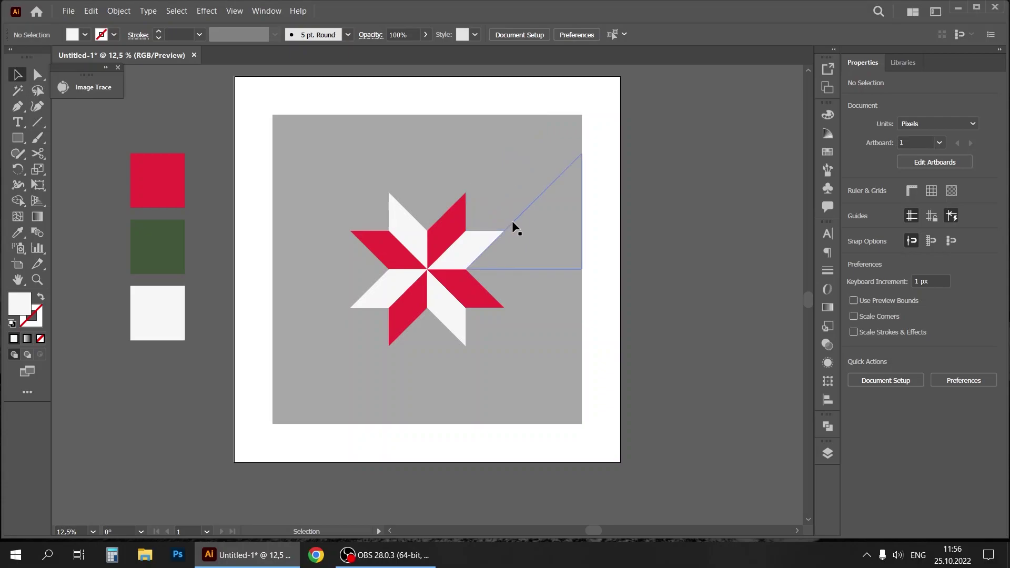
# Fill the upper-left triangle above the star and its adjoining arm piece with the sample green, and unite them into one shape
pyautogui.click(405, 183)
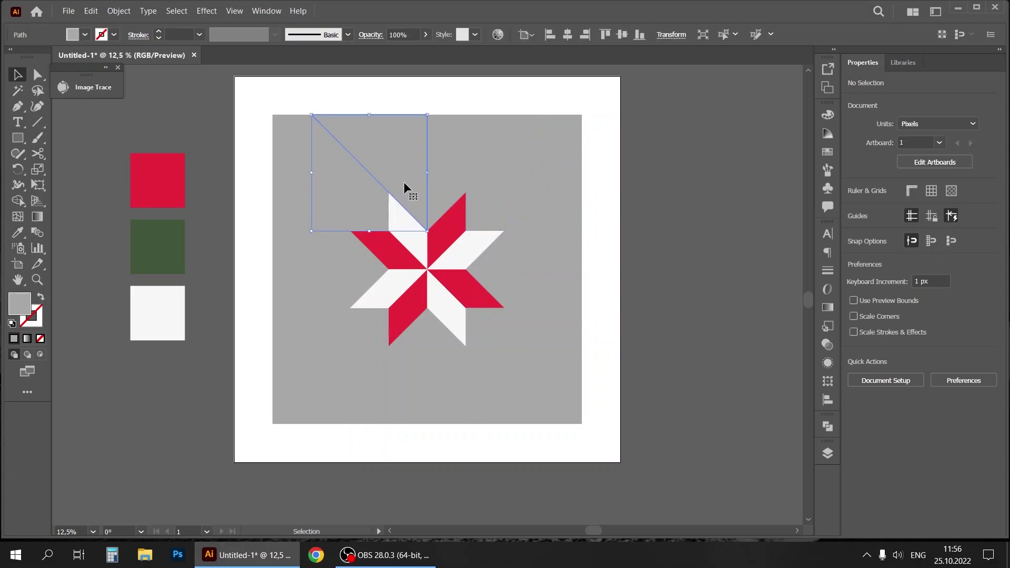
pyautogui.keyDown('shift'); pyautogui.click(374, 185); pyautogui.keyUp('shift')
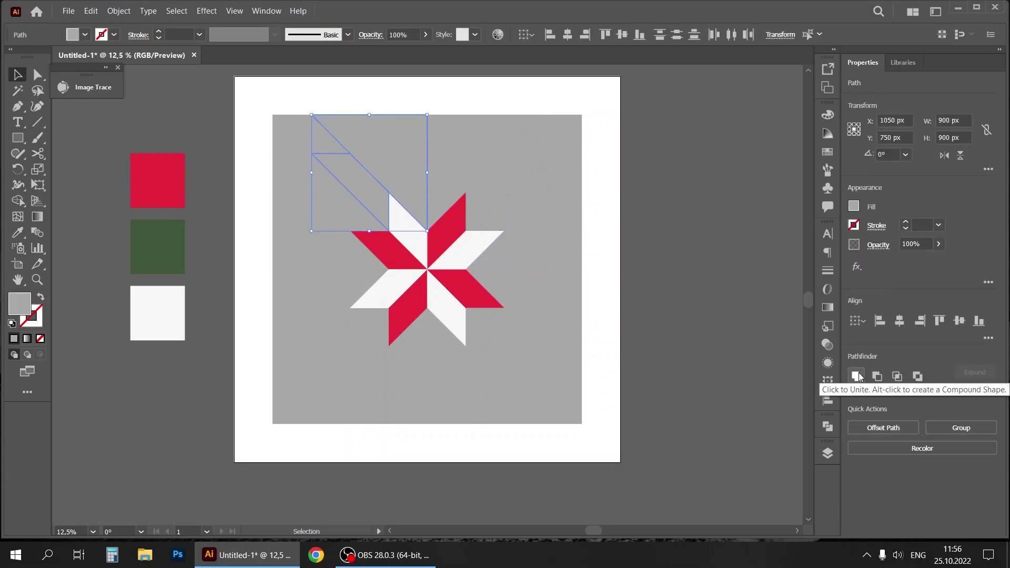
pyautogui.click(17, 232)
pyautogui.click(160, 235)
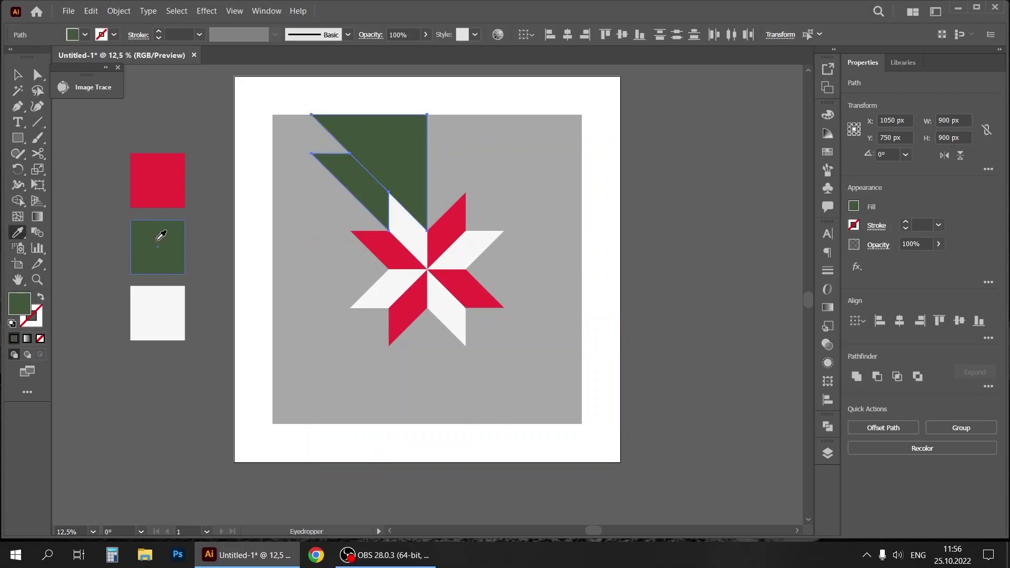
pyautogui.click(861, 378)
pyautogui.click(17, 74)
pyautogui.click(256, 164)
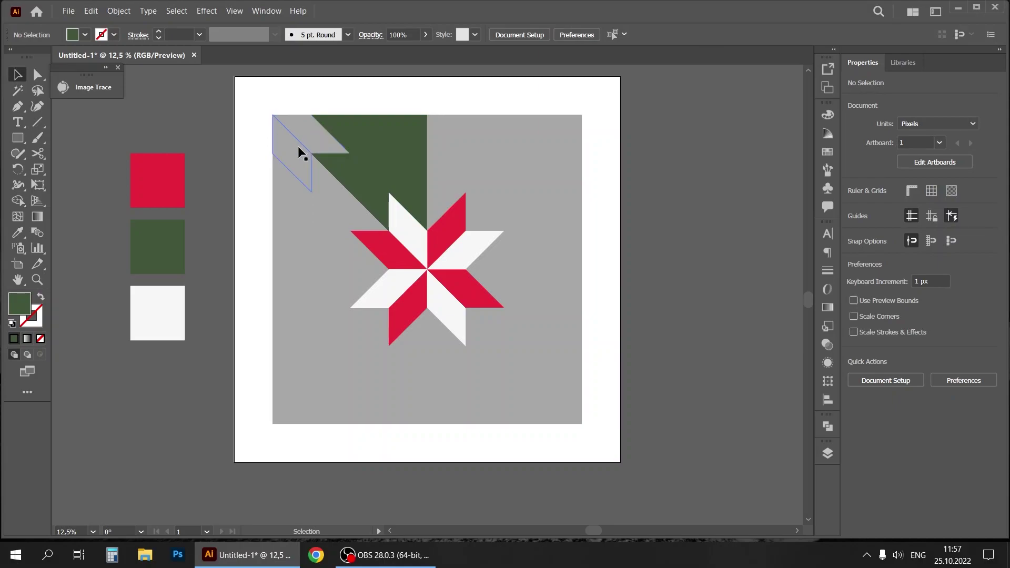
# Unite the grey triangle left of the star, above the horizontal midline, with its adjoining arm piece and fill it with the sample off-white
pyautogui.moveTo(304, 138); pyautogui.dragTo(322, 224)
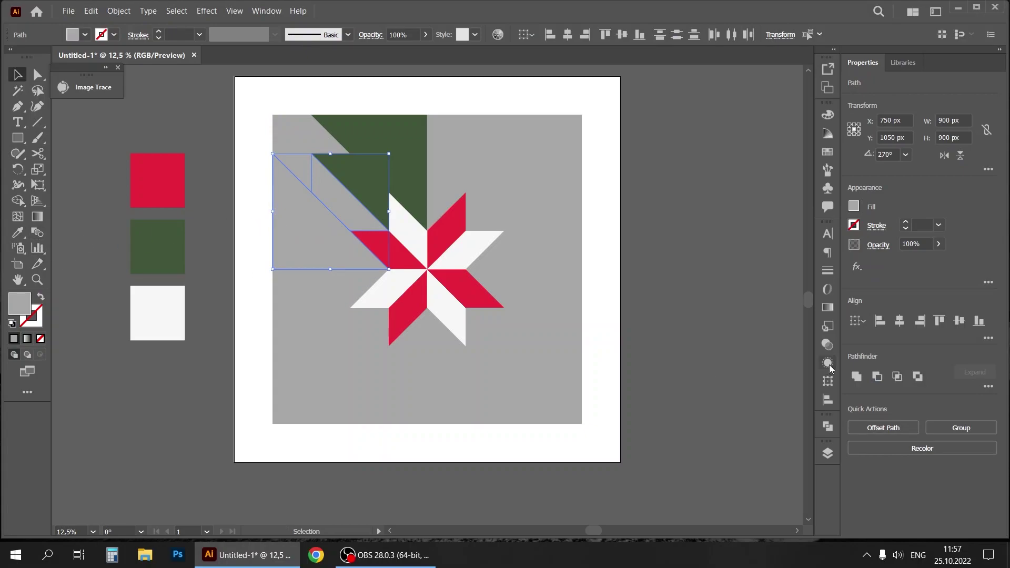
pyautogui.click(856, 378)
pyautogui.click(17, 238)
pyautogui.click(157, 308)
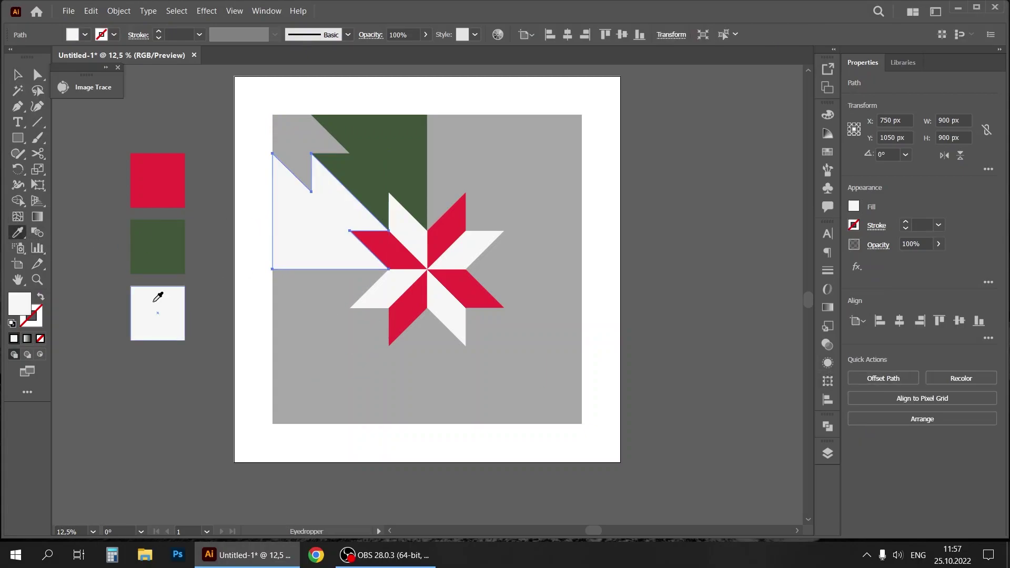
pyautogui.press('v')
pyautogui.click(114, 112)
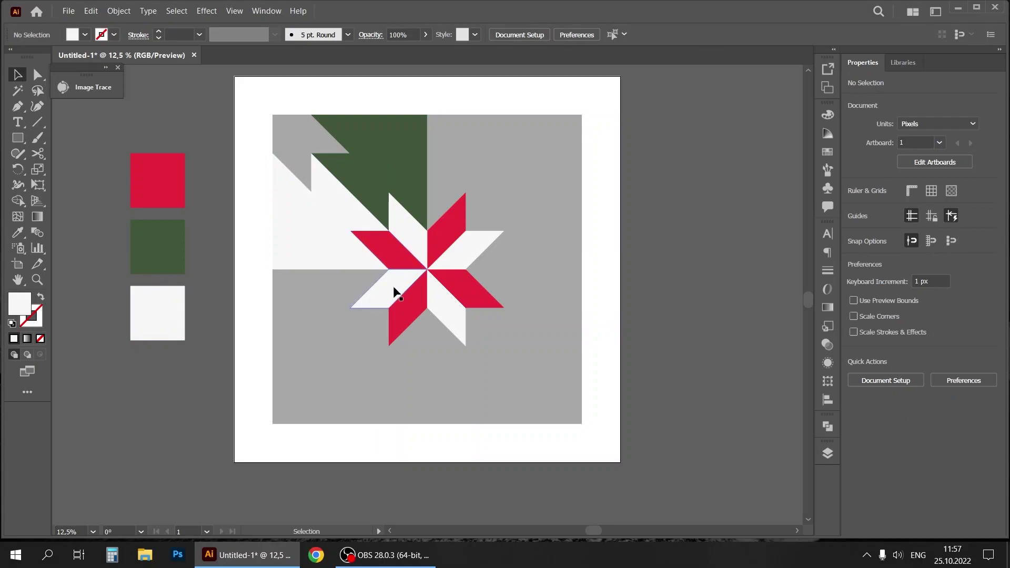
# Unite the grey triangle left of the star, below the horizontal midline, with its adjoining arm piece and fill it green
pyautogui.click(324, 303)
pyautogui.keyDown('shift'); pyautogui.click(347, 340); pyautogui.keyUp('shift')
pyautogui.rightClick(339, 330)
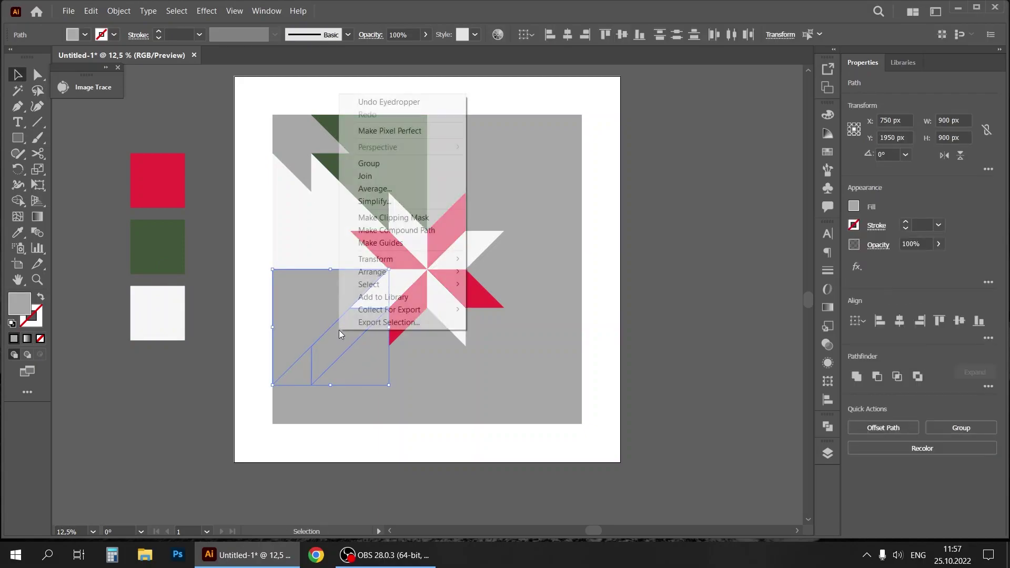
pyautogui.click(664, 374)
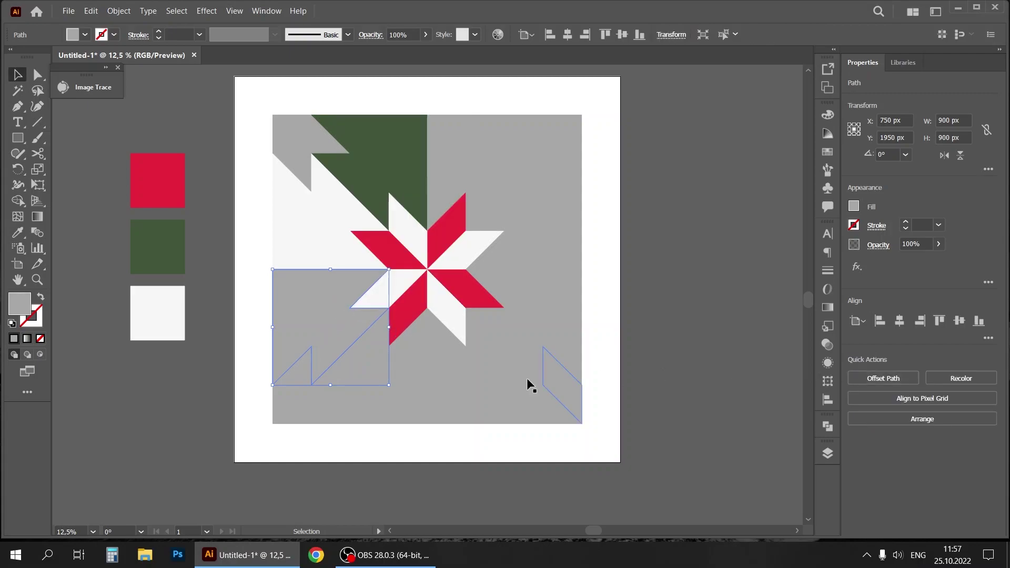
pyautogui.press('i')
pyautogui.click(367, 174)
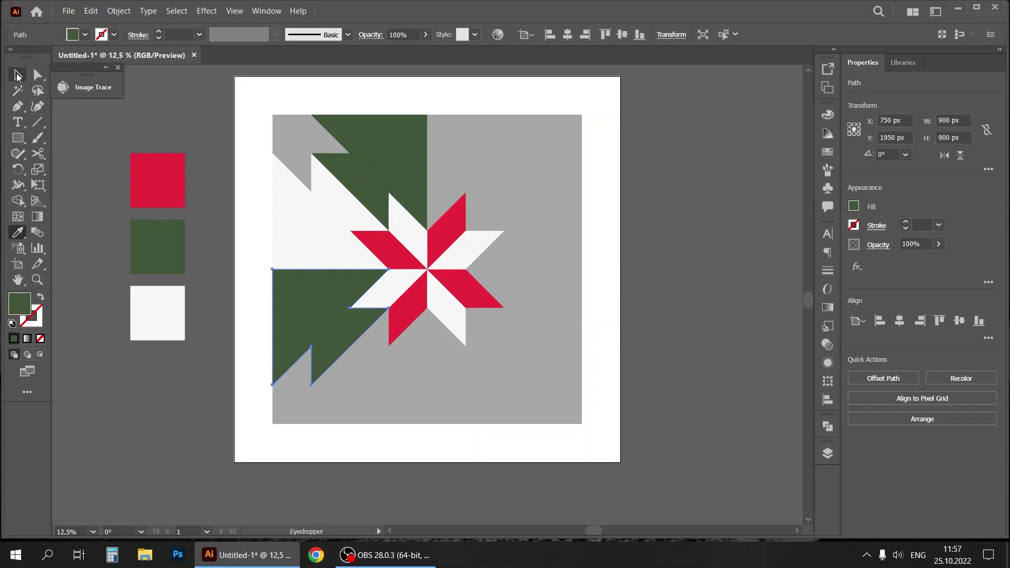
pyautogui.click(17, 77)
# Unite the grey triangle below the star, on the left of the vertical midline, with its adjoining diagonal arm piece
pyautogui.click(158, 182)
pyautogui.click(369, 350)
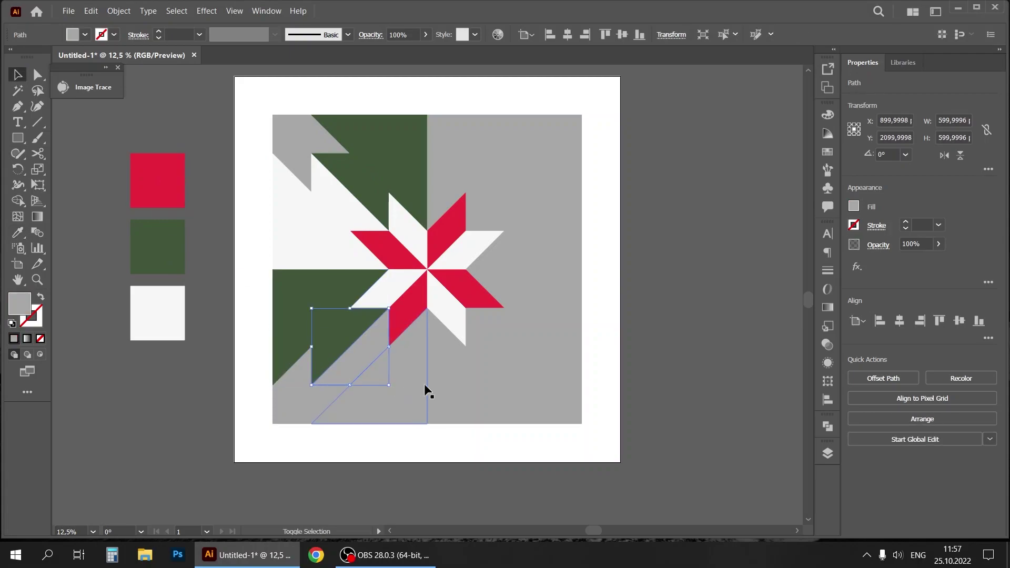
pyautogui.click(829, 426)
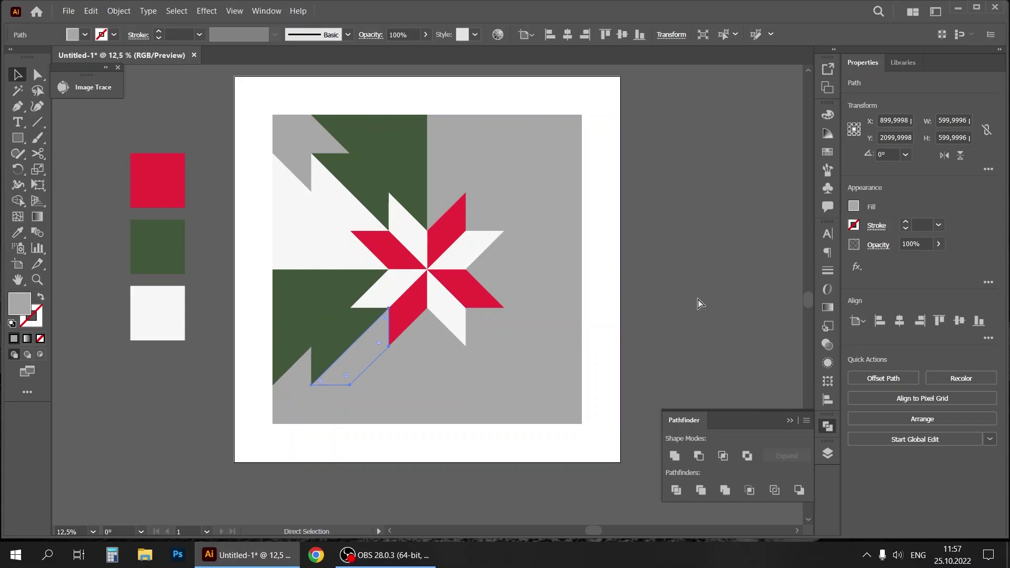
pyautogui.click(604, 329)
pyautogui.keyDown('shift'); pyautogui.click(377, 382); pyautogui.keyUp('shift')
pyautogui.hotkey('ctrl', 'z')
pyautogui.click(763, 256)
pyautogui.click(372, 357)
pyautogui.keyDown('shift'); pyautogui.click(404, 400); pyautogui.keyUp('shift')
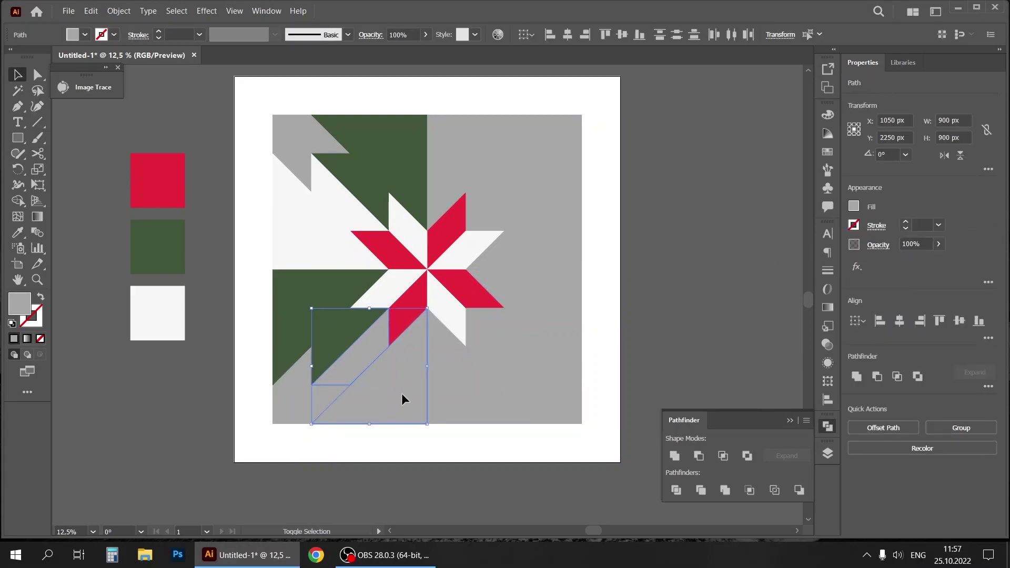
pyautogui.click(674, 456)
# Fill the united grey shape below the star with the off-white square's colour
pyautogui.click(17, 232)
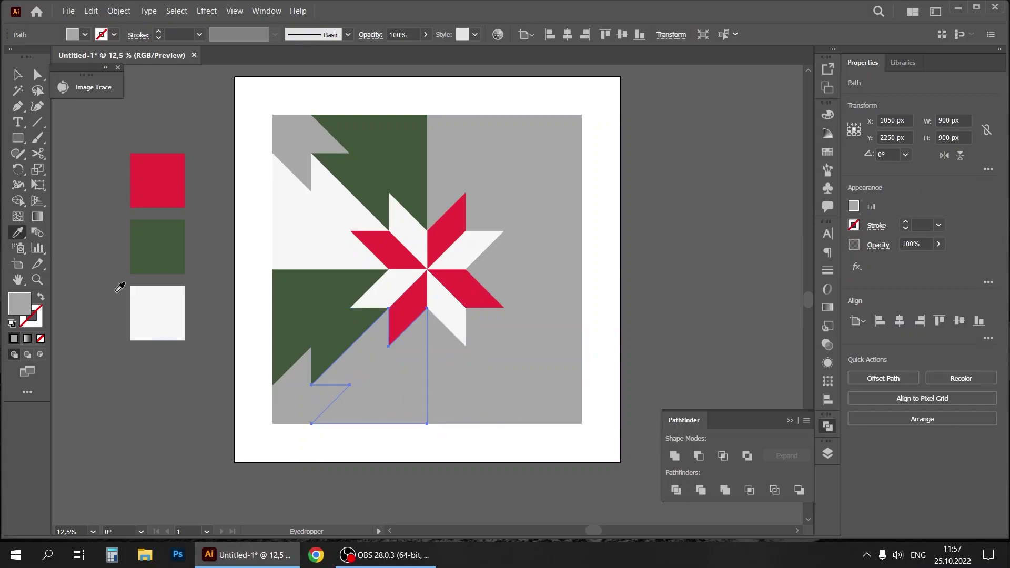
pyautogui.click(158, 247)
pyautogui.click(164, 301)
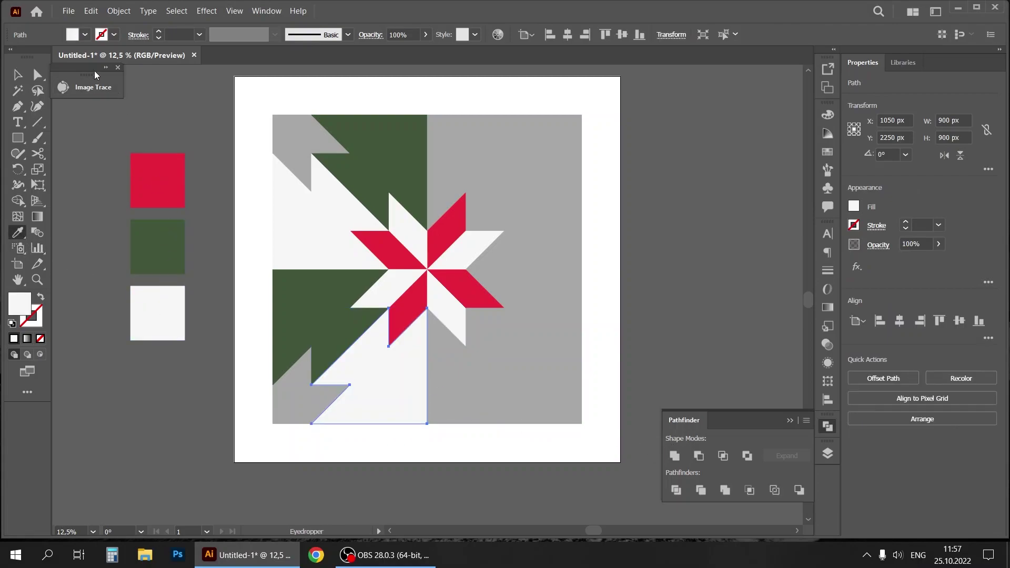
pyautogui.click(17, 75)
# Unite the grey triangle below the star, on the right of the vertical midline, with its adjoining arm piece and fill it with the sample green
pyautogui.click(161, 200)
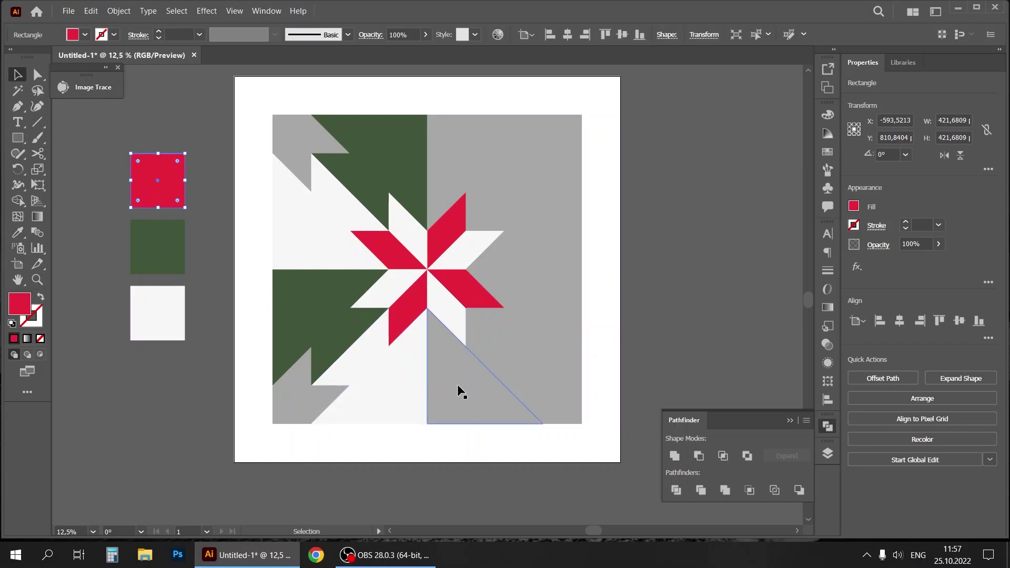
pyautogui.click(457, 384)
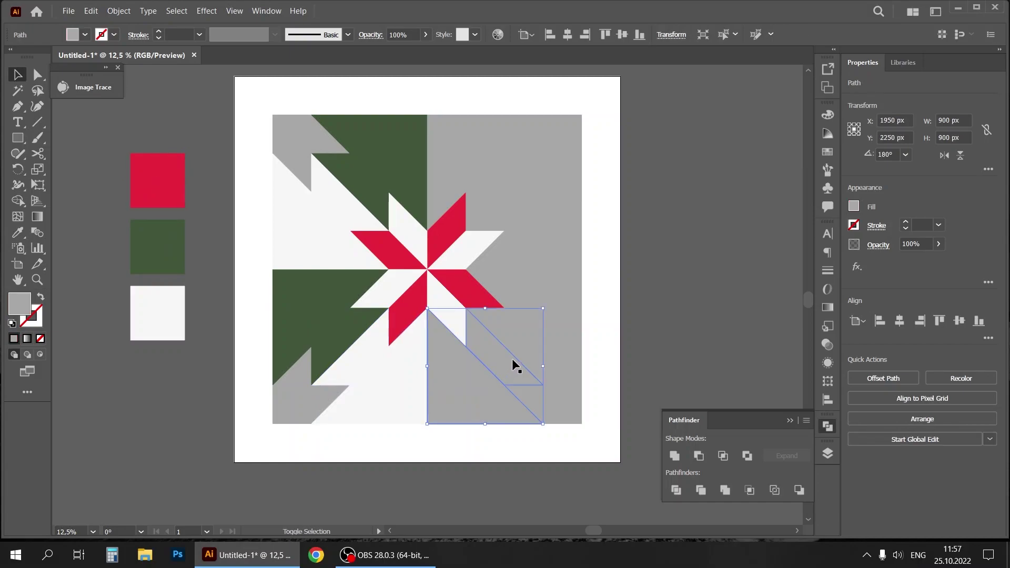
pyautogui.click(674, 456)
pyautogui.click(17, 232)
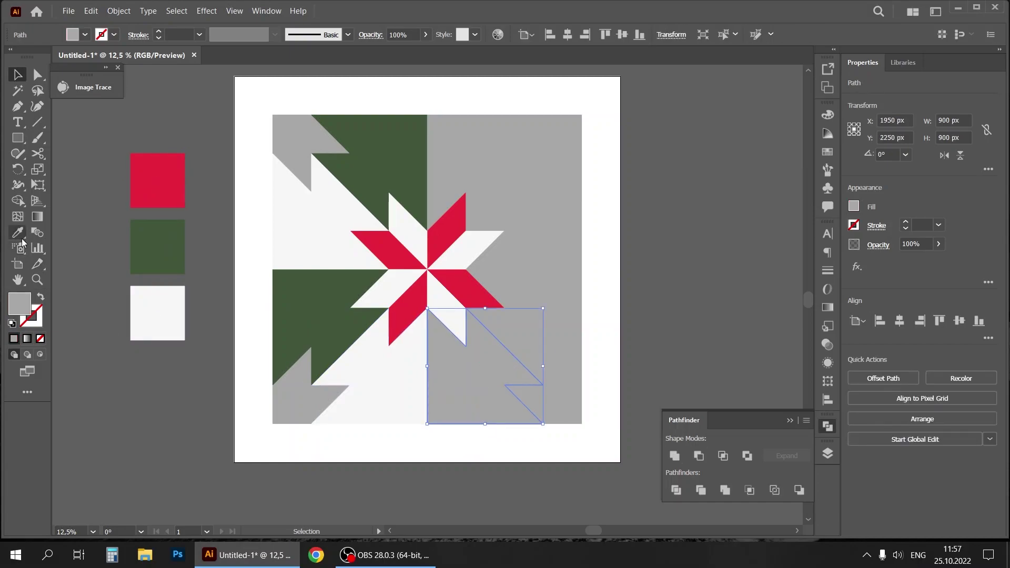
pyautogui.click(140, 232)
pyautogui.press('v')
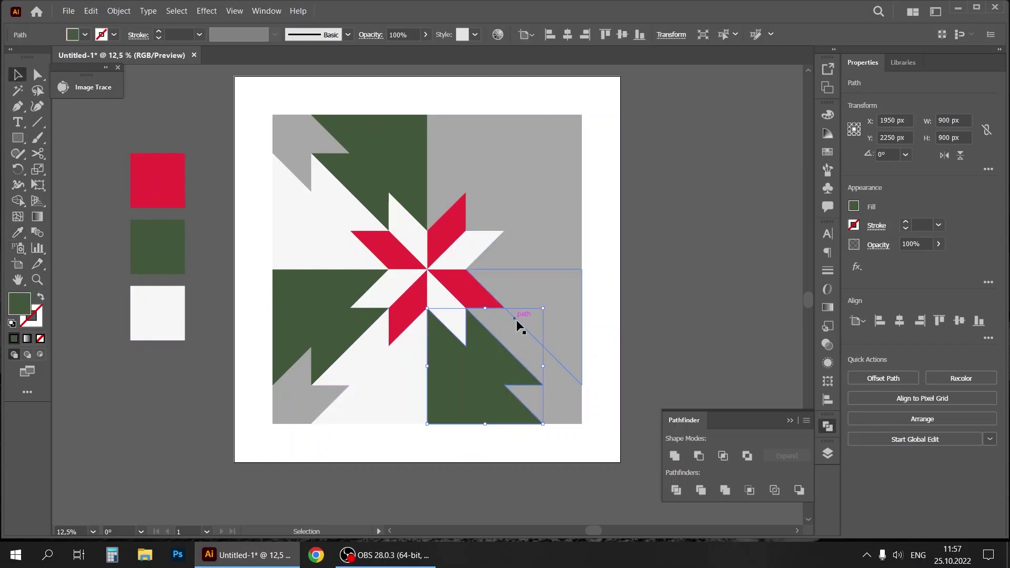
# Unite the grey triangle right of the star, below the horizontal midline, with its adjoining arm piece and fill it off-white
pyautogui.click(547, 292)
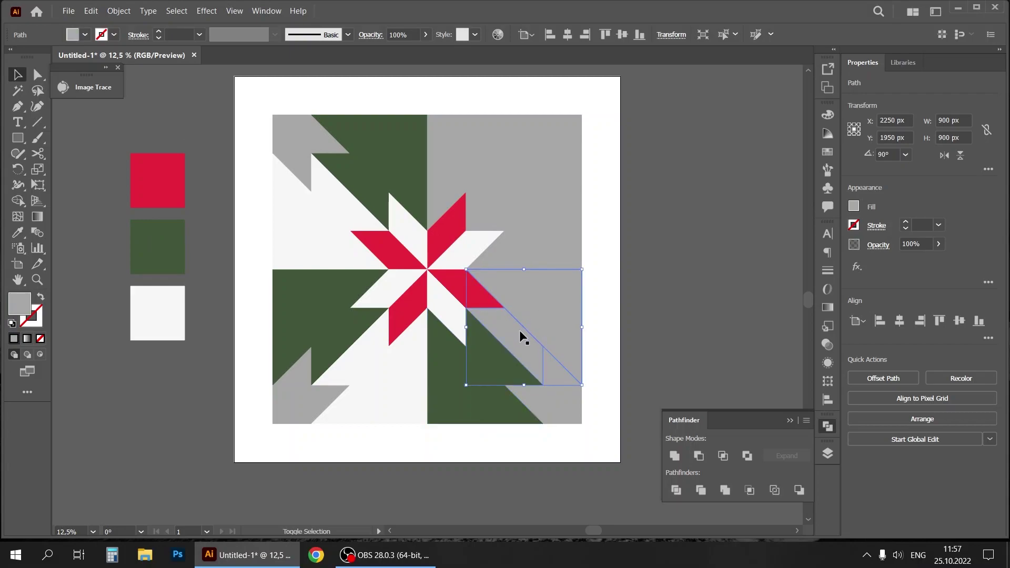
pyautogui.click(674, 455)
pyautogui.click(17, 232)
pyautogui.click(282, 210)
pyautogui.press('v')
pyautogui.click(607, 220)
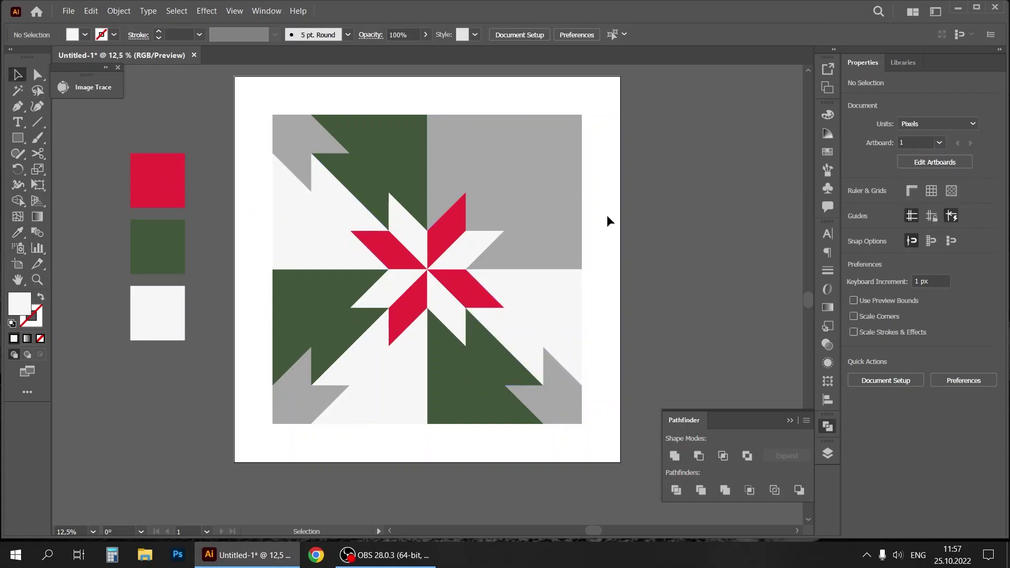
# Unite the grey triangle right of the star, above the horizontal midline, with its adjoining arm piece and fill it with the sample green
pyautogui.click(534, 258)
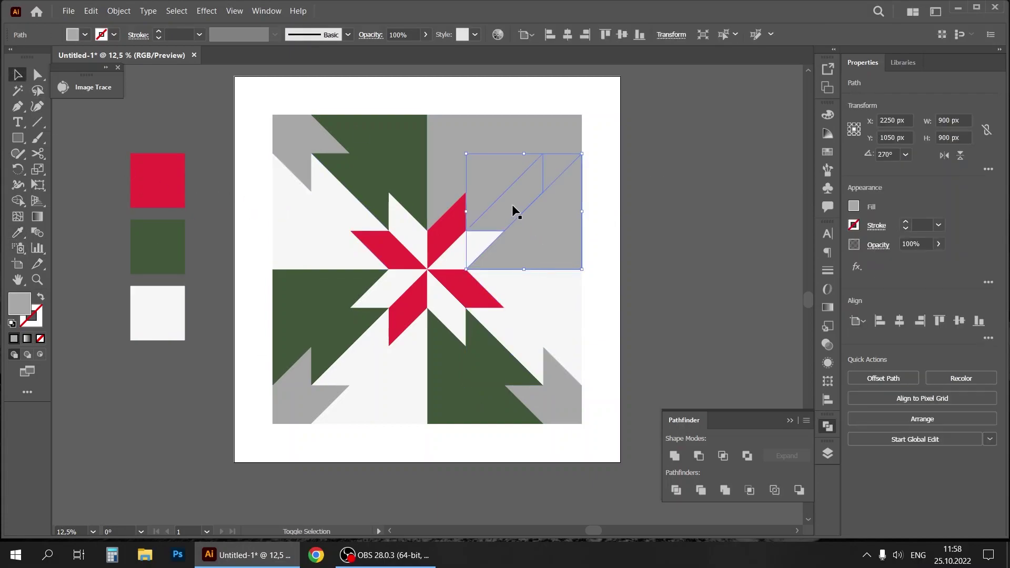
pyautogui.click(18, 232)
pyautogui.click(157, 247)
pyautogui.click(17, 75)
pyautogui.hotkey('ctrl', 'shift', 'a')
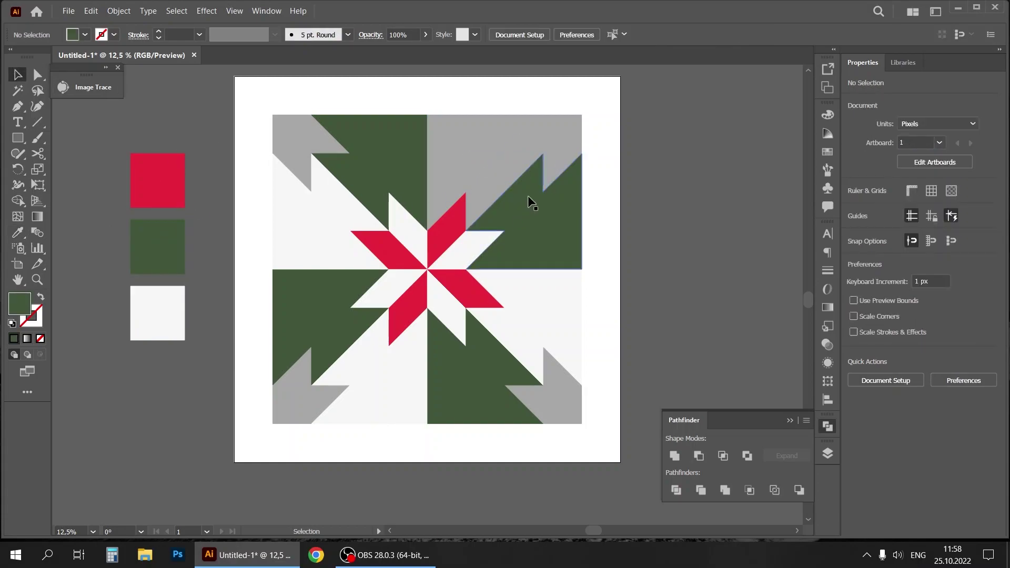
# Unite the grey triangle above the star, on the right of the vertical midline, with its adjoining arm piece and fill it off-white
pyautogui.click(501, 163)
pyautogui.keyDown('shift'); pyautogui.click(465, 146); pyautogui.keyUp('shift')
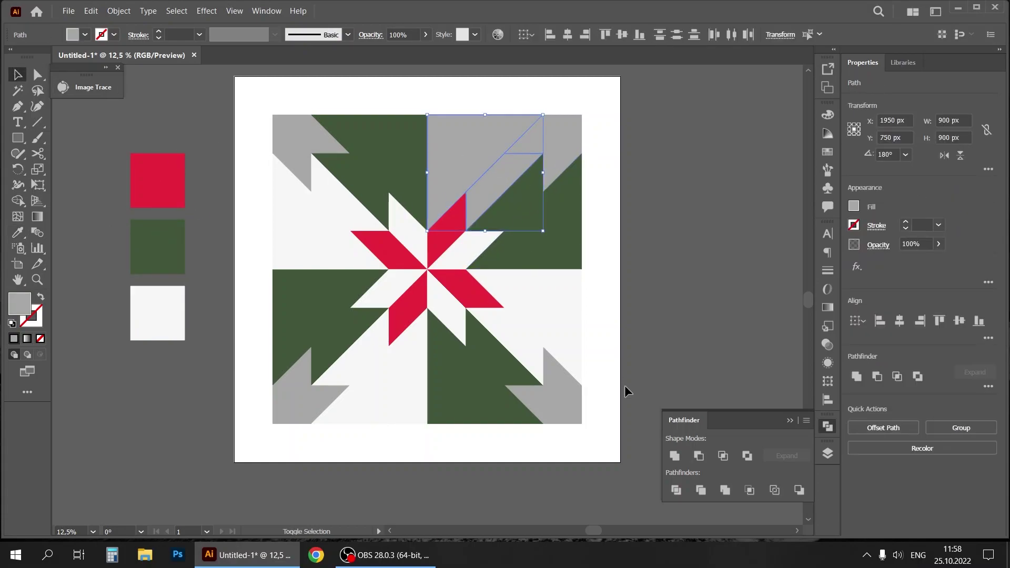
pyautogui.click(674, 457)
pyautogui.click(18, 232)
pyautogui.click(158, 313)
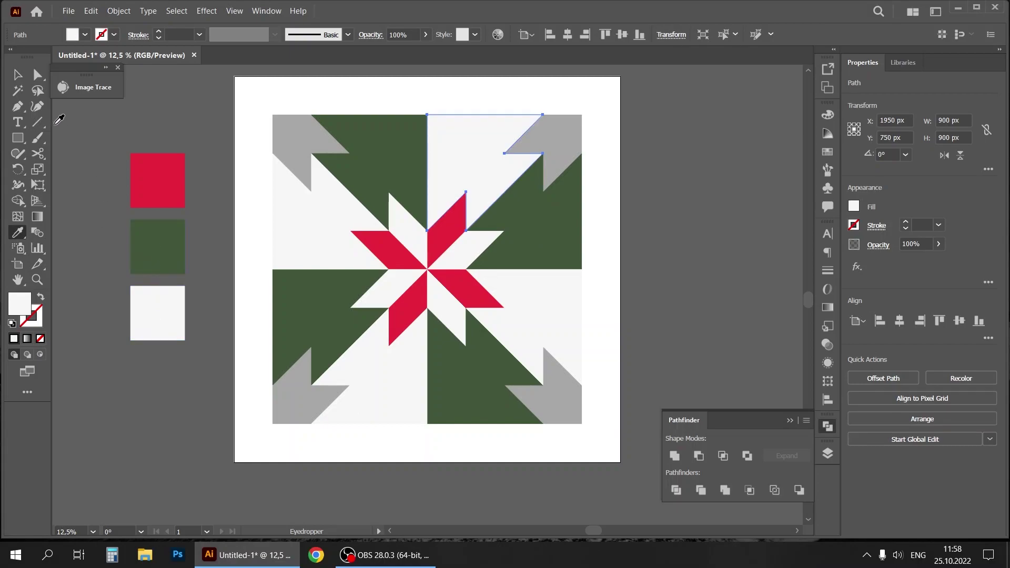
pyautogui.click(18, 74)
pyautogui.hotkey('ctrl', 'shift', 'a')
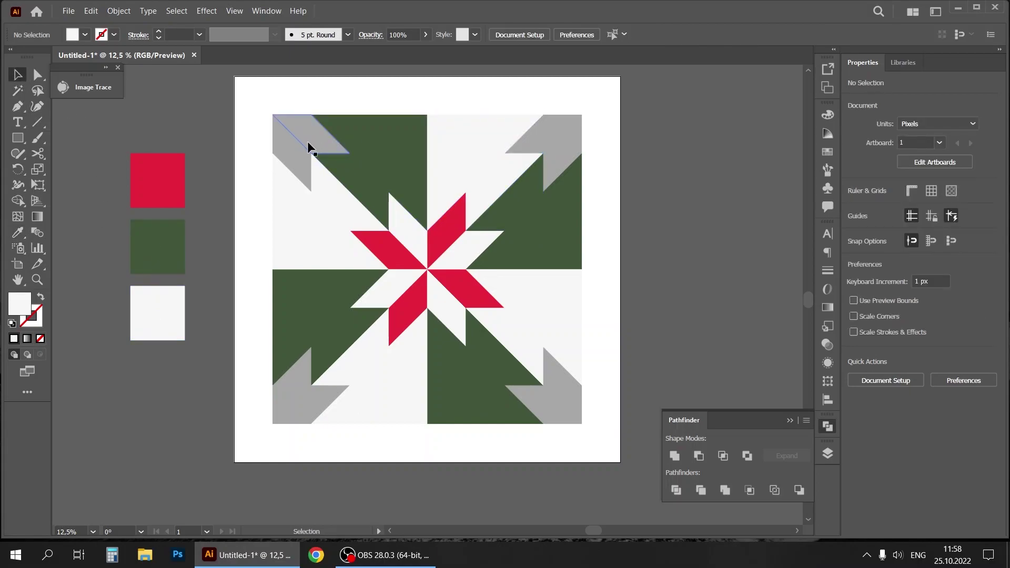
# Recolour one grey parallelogram in each corner, the one bordering the off-white shape, with the red square's colour
pyautogui.click(293, 158)
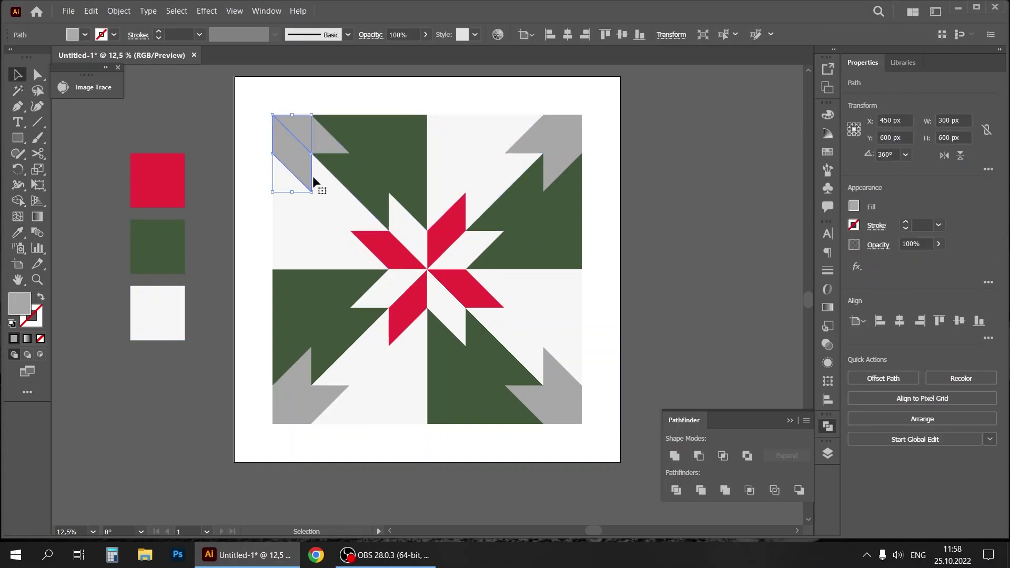
pyautogui.keyDown('shift'); pyautogui.click(321, 405); pyautogui.keyUp('shift')
pyautogui.keyDown('shift'); pyautogui.click(566, 384); pyautogui.keyUp('shift')
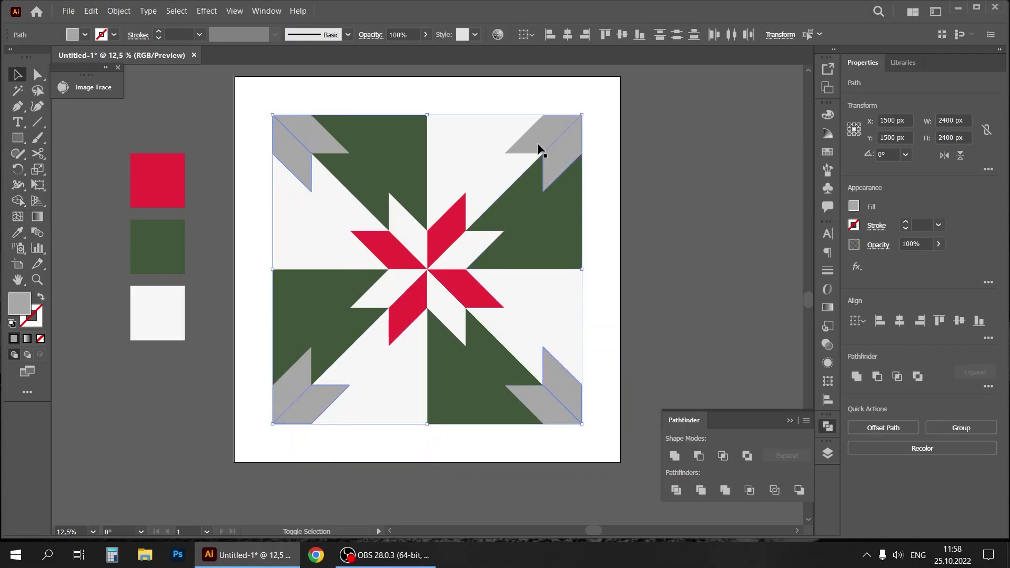
pyautogui.press('i')
pyautogui.click(150, 173)
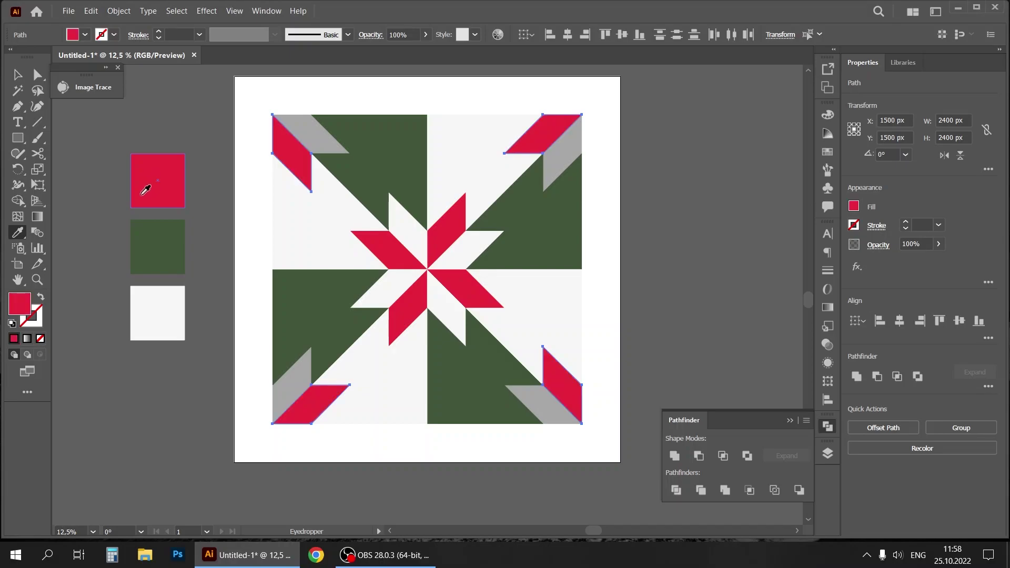
pyautogui.press('v')
pyautogui.click(111, 121)
# Recolour the four remaining grey corner parallelograms with the off-white square's colour
pyautogui.click(318, 141)
pyautogui.keyDown('shift'); pyautogui.click(290, 371); pyautogui.keyUp('shift')
pyautogui.keyDown('shift'); pyautogui.click(526, 393); pyautogui.keyUp('shift')
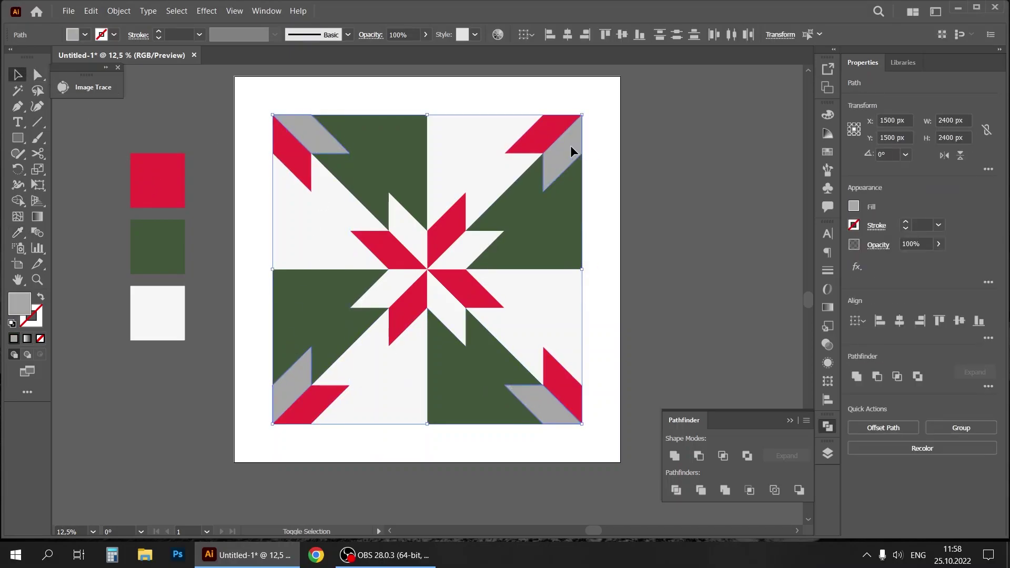
pyautogui.click(18, 232)
pyautogui.click(158, 323)
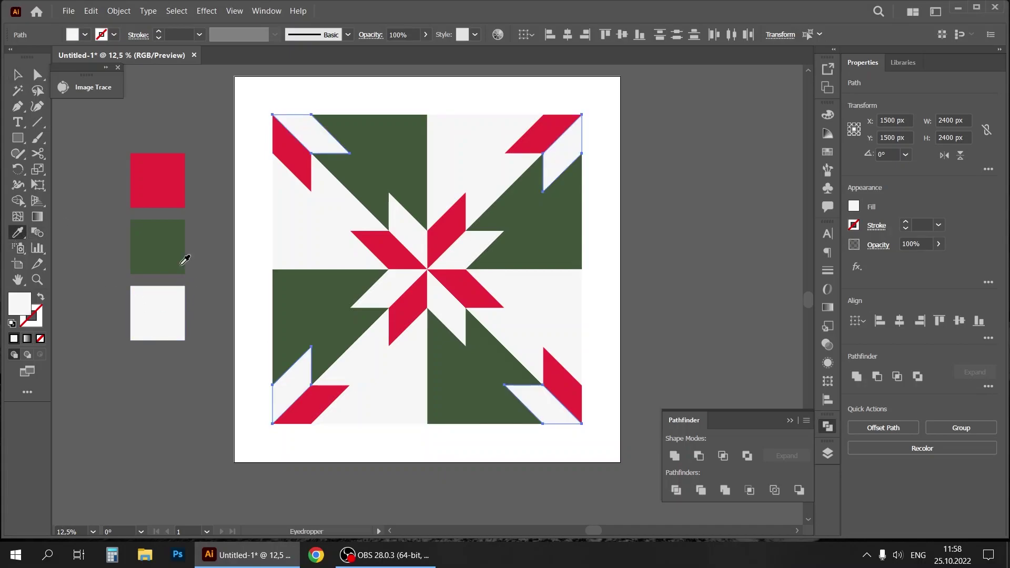
pyautogui.click(16, 75)
pyautogui.click(711, 248)
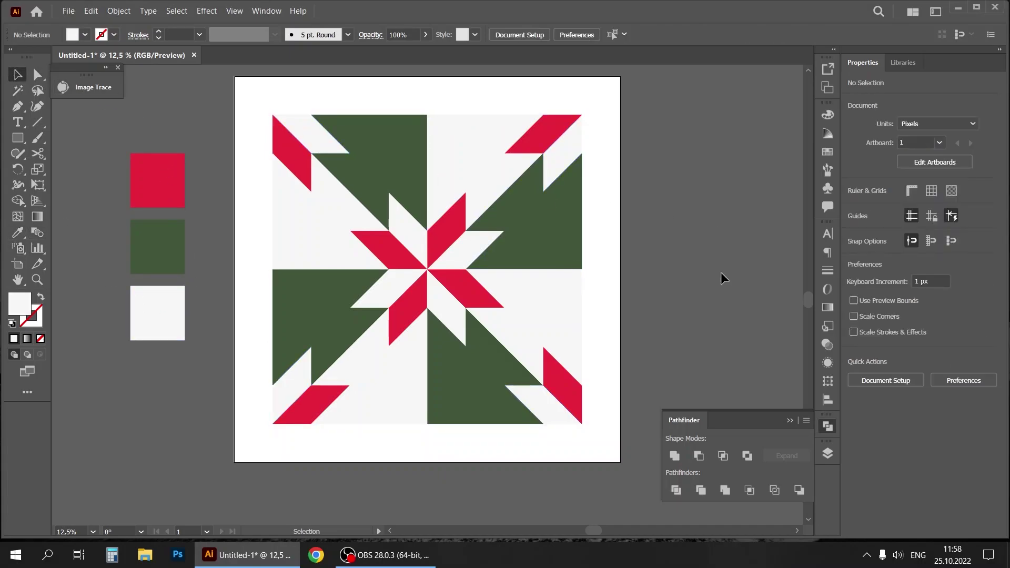
# Group all the shapes of the finished square ornament
pyautogui.click(793, 421)
pyautogui.moveTo(590, 90); pyautogui.dragTo(251, 443)
pyautogui.rightClick(423, 256)
pyautogui.click(506, 325)
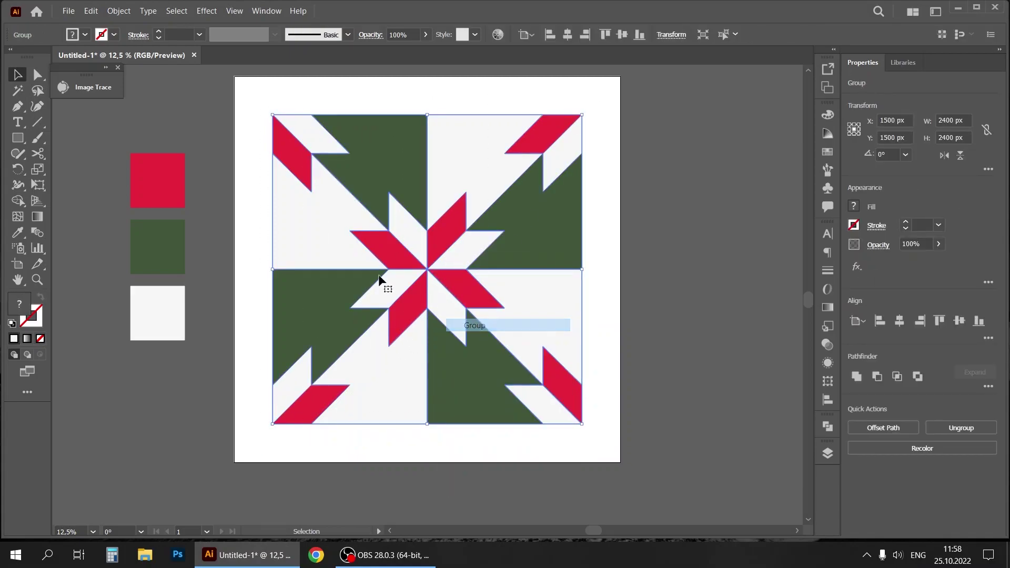
pyautogui.click(178, 112)
# Scale the ornament group down proportionally about its centre to about 984 px wide
pyautogui.click(547, 336)
pyautogui.moveTo(582, 424); pyautogui.dragTo(491, 333)
pyautogui.click(558, 210)
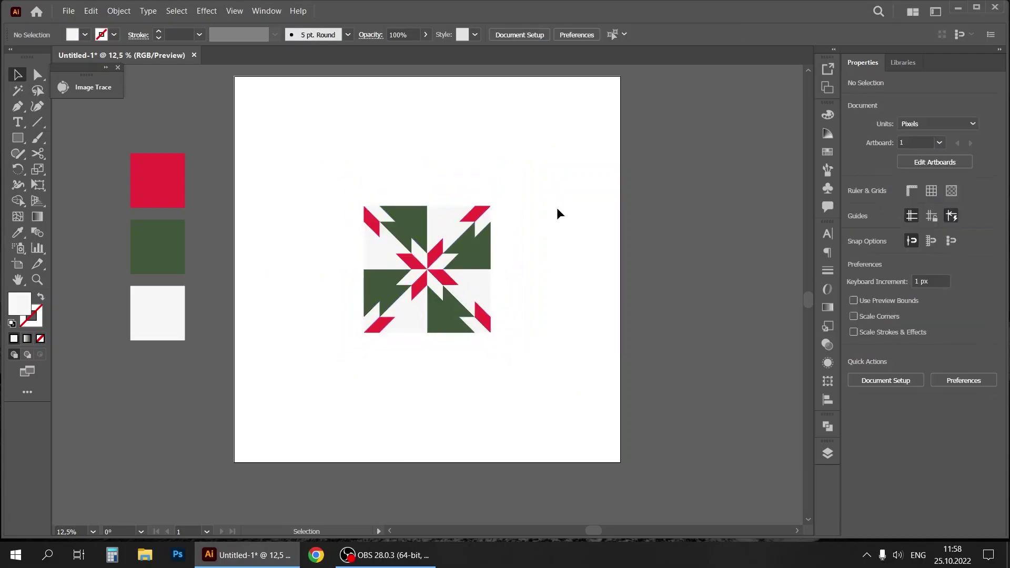
# Move the ornament tile into the artboard's upper-left corner, aligned to its left and top edges
pyautogui.moveTo(808, 296); pyautogui.dragTo(808, 281)
pyautogui.moveTo(423, 340); pyautogui.dragTo(323, 235)
pyautogui.click(550, 35)
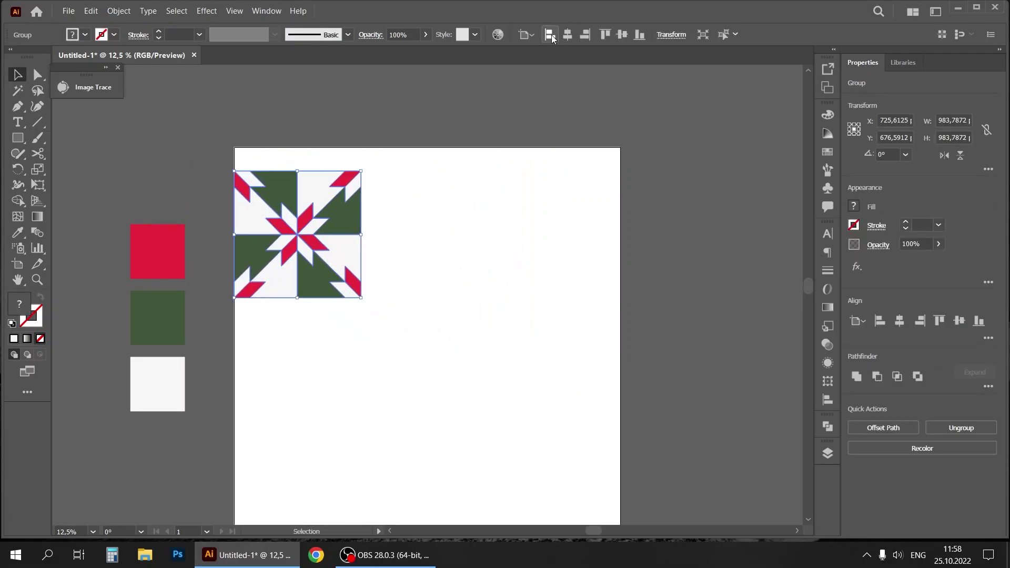
pyautogui.click(606, 35)
pyautogui.click(507, 192)
# Duplicate the tile twice to the right into a row of three and scale the row to the artboard's full width
pyautogui.moveTo(322, 200); pyautogui.dragTo(449, 206)
pyautogui.hotkey('ctrl', 'd')
pyautogui.moveTo(662, 126); pyautogui.dragTo(320, 293)
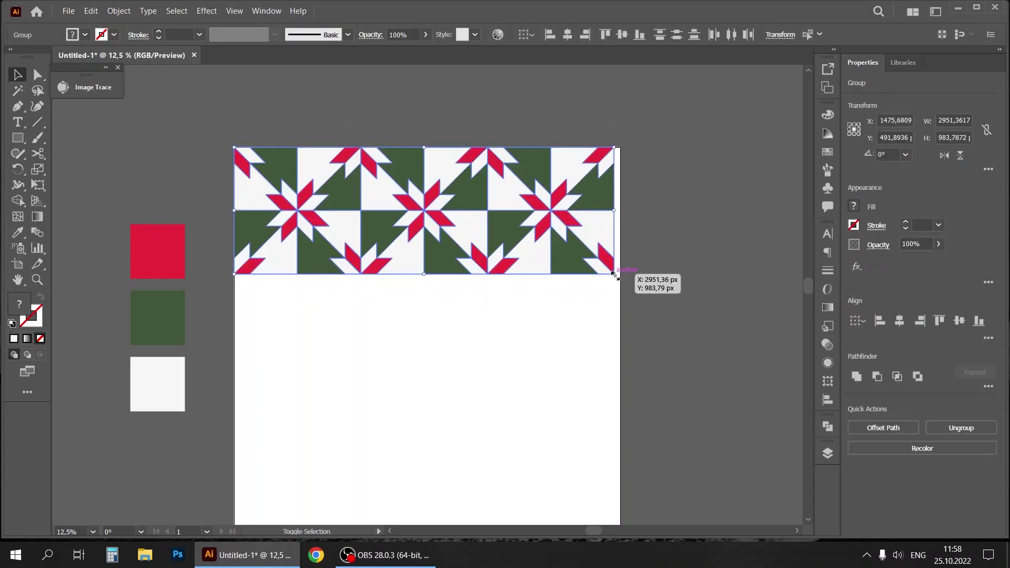
pyautogui.moveTo(615, 275); pyautogui.dragTo(621, 277)
pyautogui.click(737, 284)
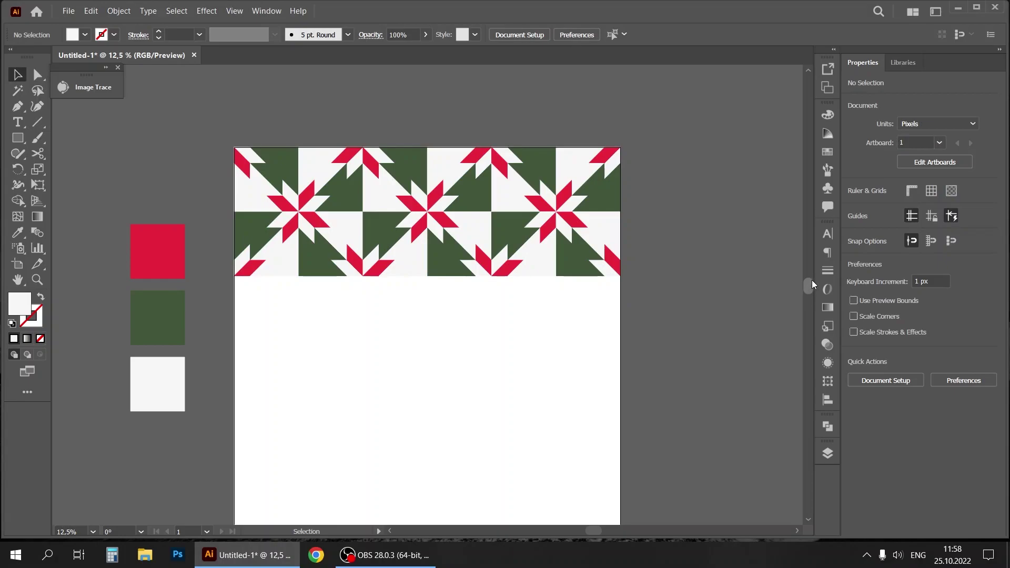
# Duplicate the row of tiles downward twice, edge to edge, so that three rows fill the artboard
pyautogui.moveTo(812, 282); pyautogui.dragTo(808, 292)
pyautogui.moveTo(655, 80); pyautogui.dragTo(201, 267)
pyautogui.moveTo(422, 165); pyautogui.dragTo(430, 306)
pyautogui.hotkey('ctrl', 'd')
pyautogui.click(691, 267)
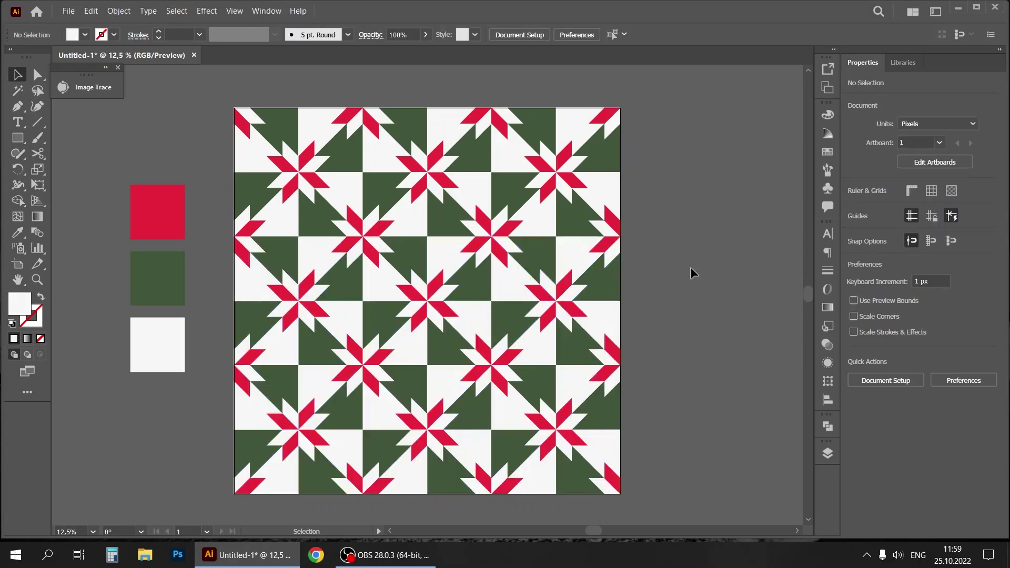
# Group all the pattern tiles on the artboard into one object and deselect it
pyautogui.hotkey('ctrl', 'a')
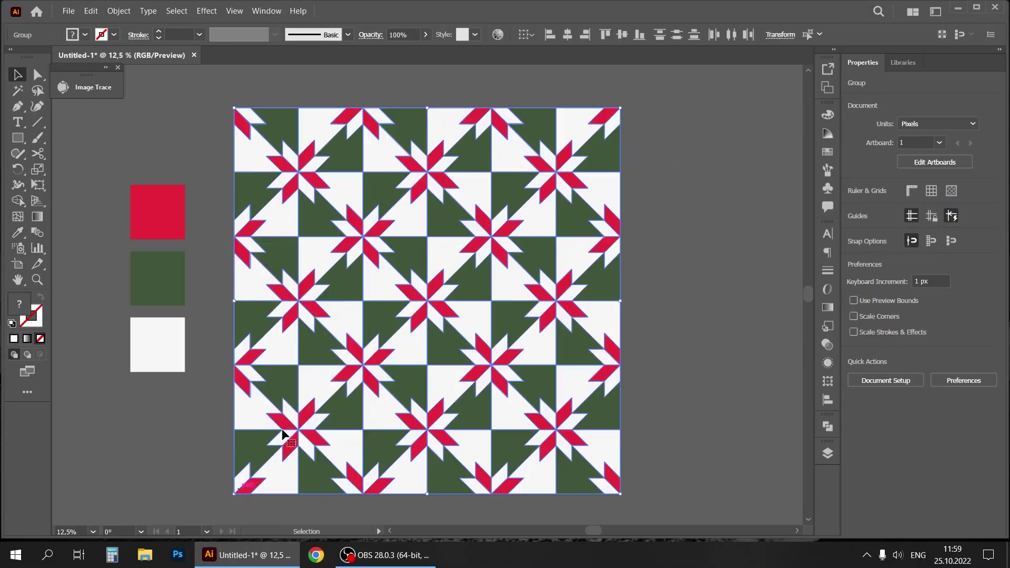
pyautogui.rightClick(316, 325)
pyautogui.click(389, 412)
pyautogui.click(625, 278)
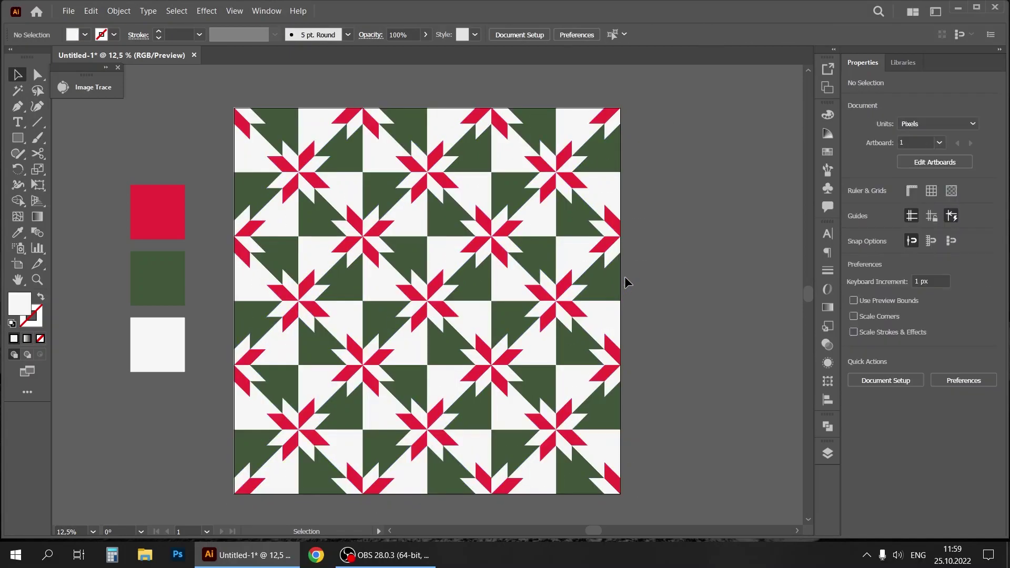
# Draw a red right triangle with legs about 144 px at the crossing between the stars in the pattern's upper centre
pyautogui.hotkey('ctrl', '+')
pyautogui.hotkey('ctrl', '+')
pyautogui.hotkey('ctrl', '+')
pyautogui.moveTo(579, 532); pyautogui.dragTo(592, 532)
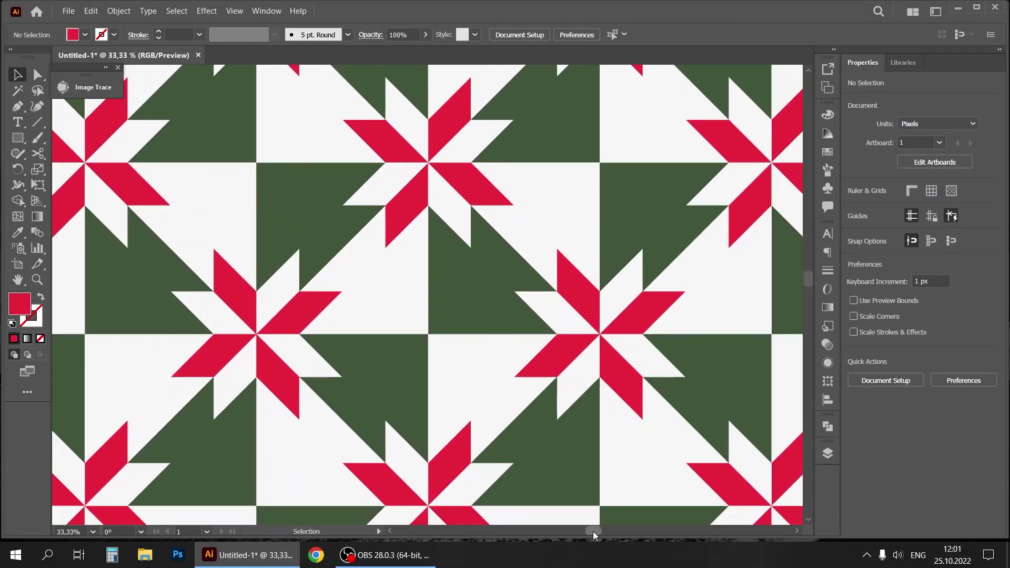
pyautogui.click(12, 107)
pyautogui.moveTo(428, 335); pyautogui.dragTo(428, 298)
pyautogui.click(428, 285)
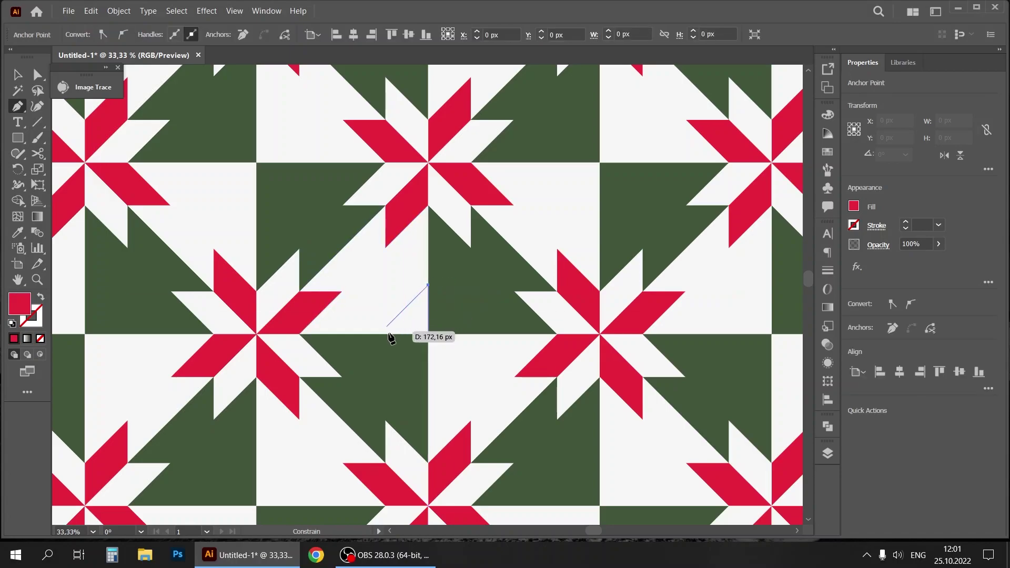
pyautogui.click(379, 335)
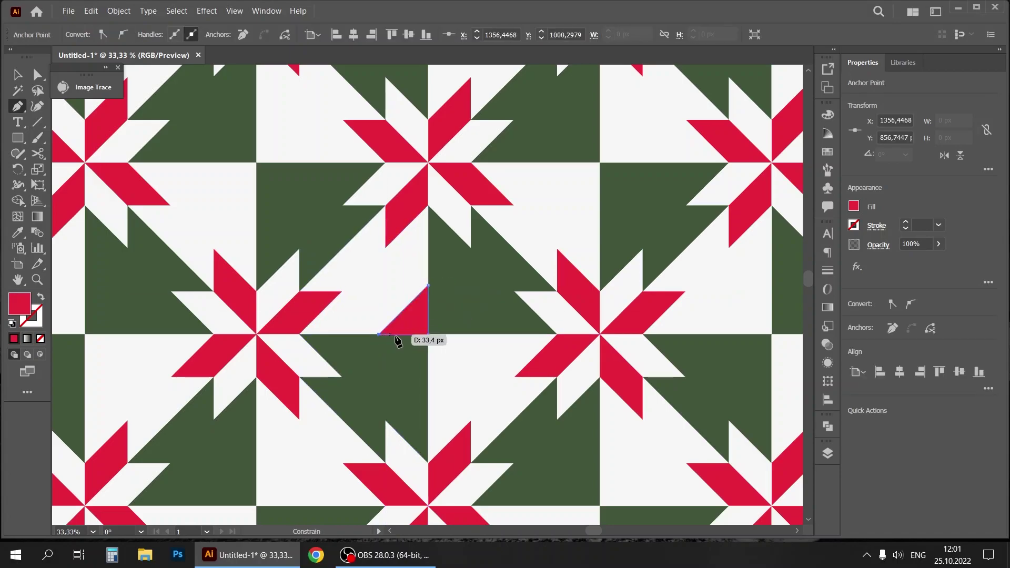
pyautogui.click(428, 335)
# Duplicate the red triangle, rotate the copy 180°, and place it diagonally opposite so their right-angle corners meet at the crossing
pyautogui.press('v')
pyautogui.moveTo(399, 317); pyautogui.dragTo(442, 360)
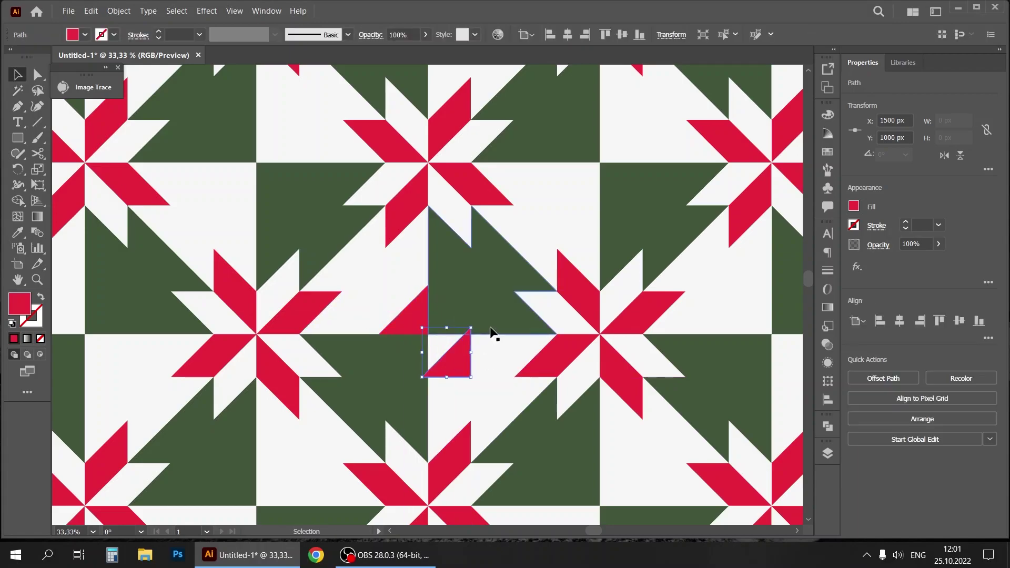
pyautogui.moveTo(475, 323); pyautogui.dragTo(442, 354)
# Duplicate both red triangles with a quarter turn to complete the diamond, and colour the copies off-white from the pattern
pyautogui.keyDown('shift'); pyautogui.click(413, 321); pyautogui.keyUp('shift')
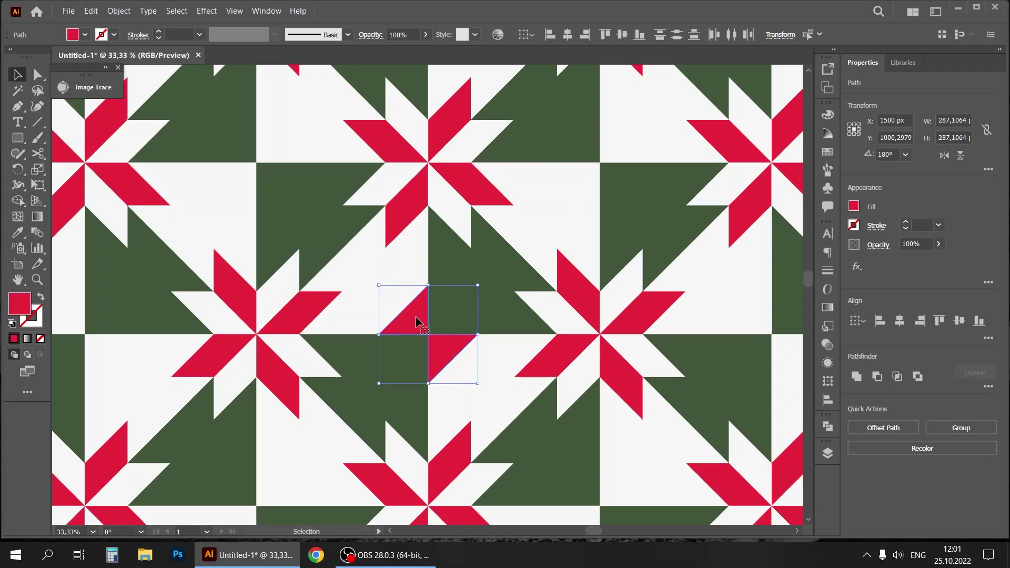
pyautogui.moveTo(485, 293); pyautogui.dragTo(373, 248)
pyautogui.press('i')
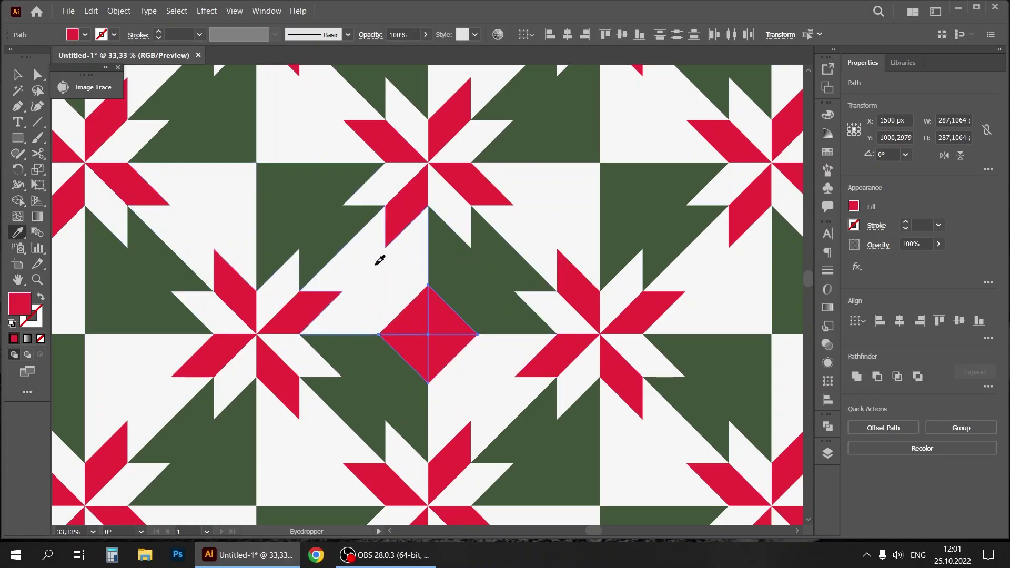
pyautogui.click(380, 260)
pyautogui.click(14, 70)
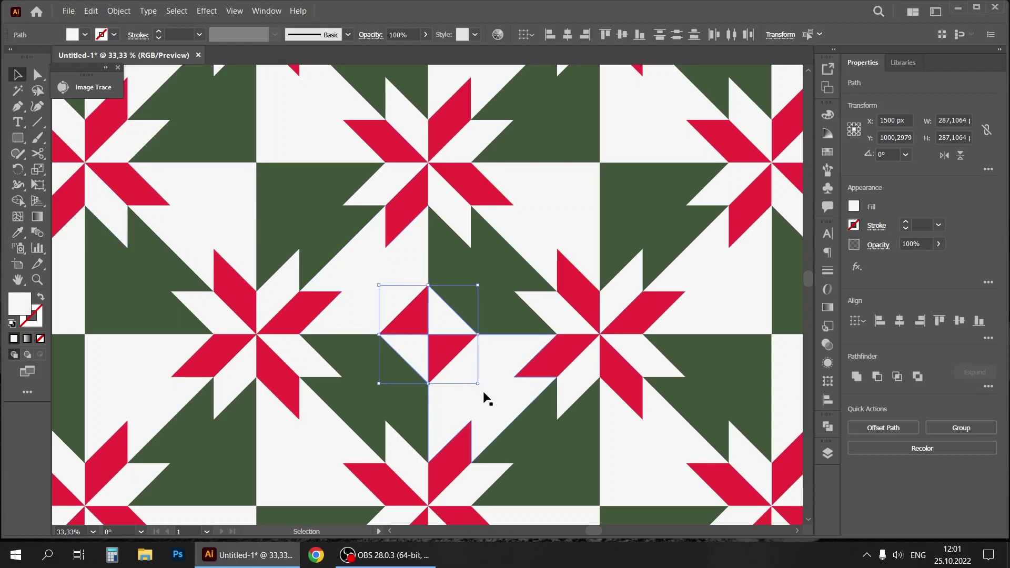
pyautogui.click(499, 390)
# Draw an off-white four-sided shape about 63 by 81 px over the diamond's upper-left triangle, with one corner at the diamond's centre
pyautogui.hotkey('ctrl', '=')
pyautogui.hotkey('ctrl', '=')
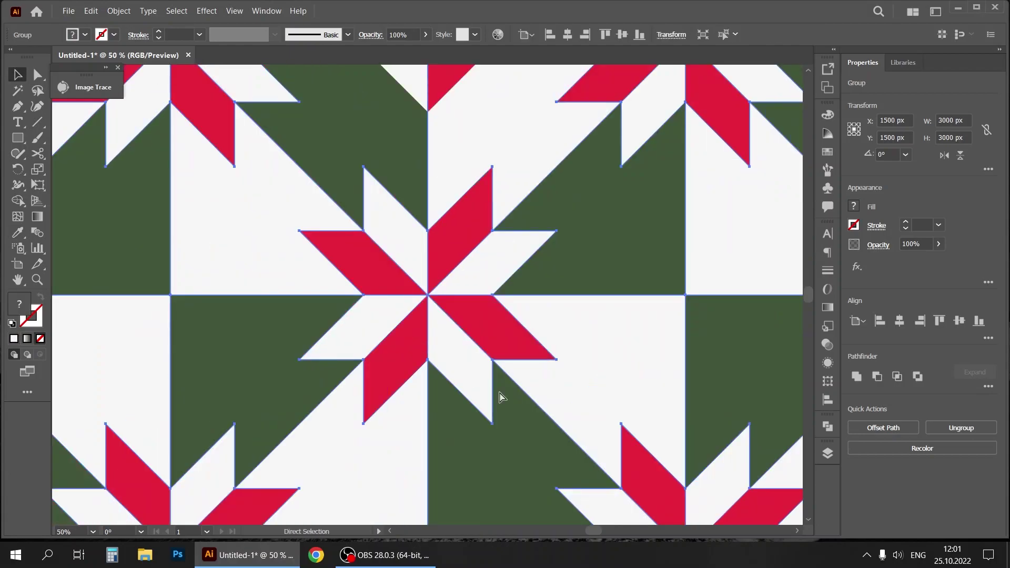
pyautogui.moveTo(594, 530); pyautogui.dragTo(592, 531)
pyautogui.hotkey('ctrl', '-')
pyautogui.moveTo(811, 288); pyautogui.dragTo(813, 273)
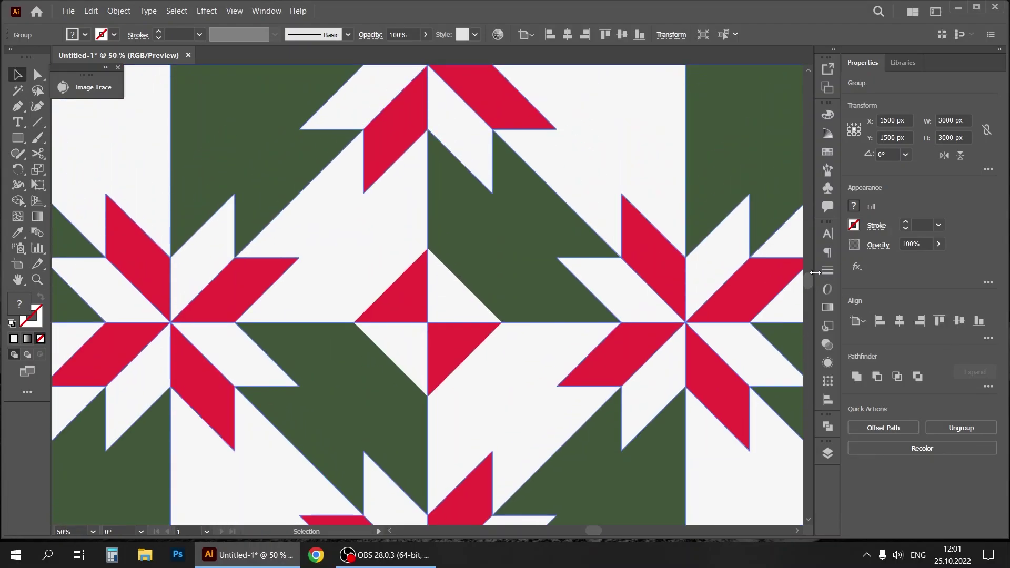
pyautogui.click(17, 105)
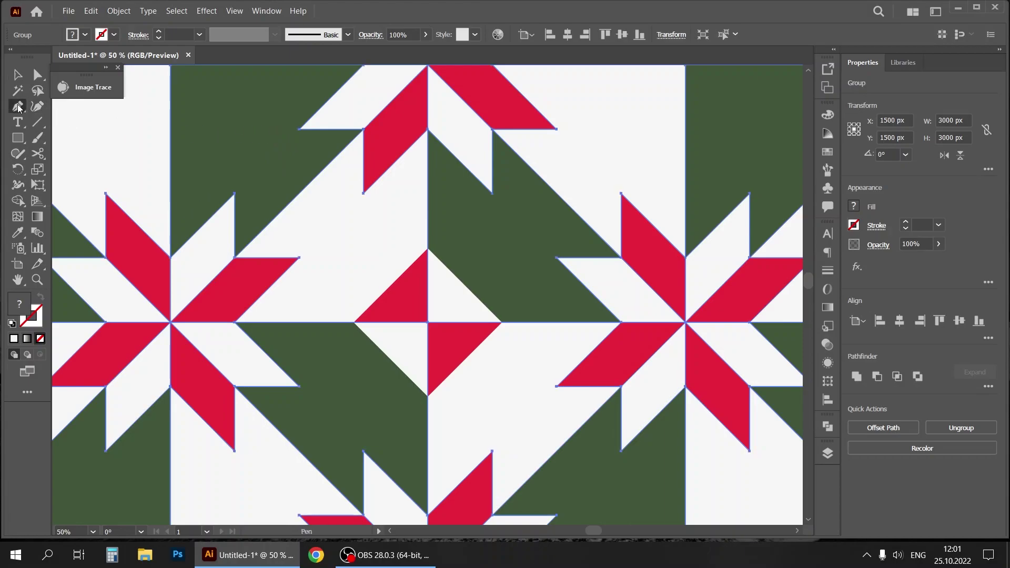
pyautogui.click(428, 323)
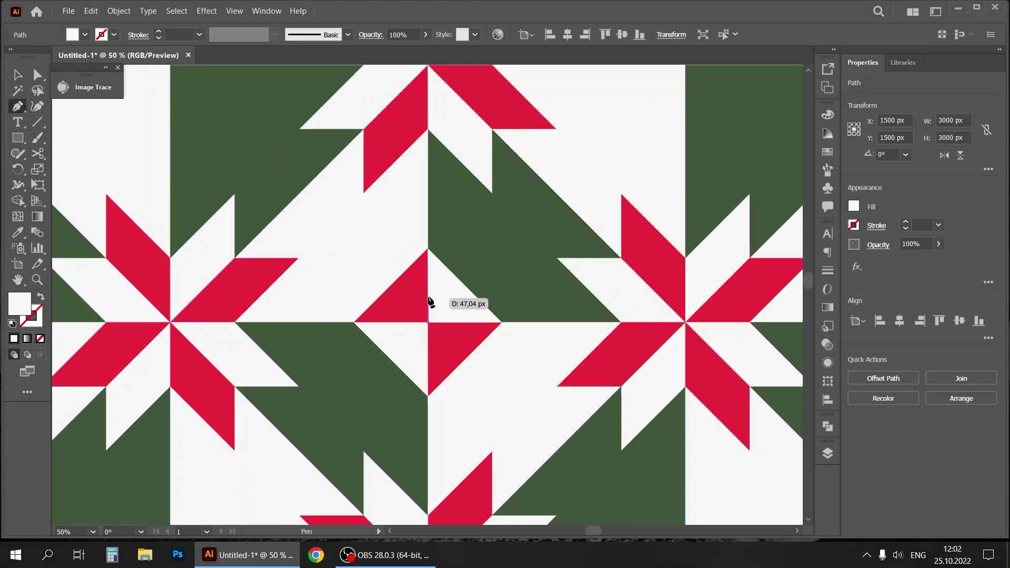
pyautogui.click(395, 281)
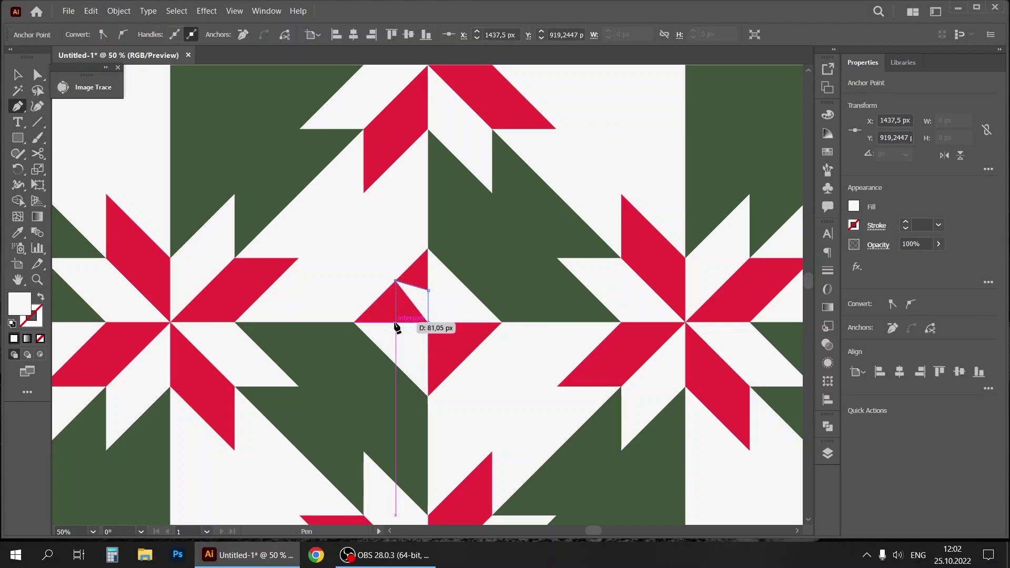
pyautogui.click(395, 323)
pyautogui.click(428, 322)
pyautogui.click(13, 77)
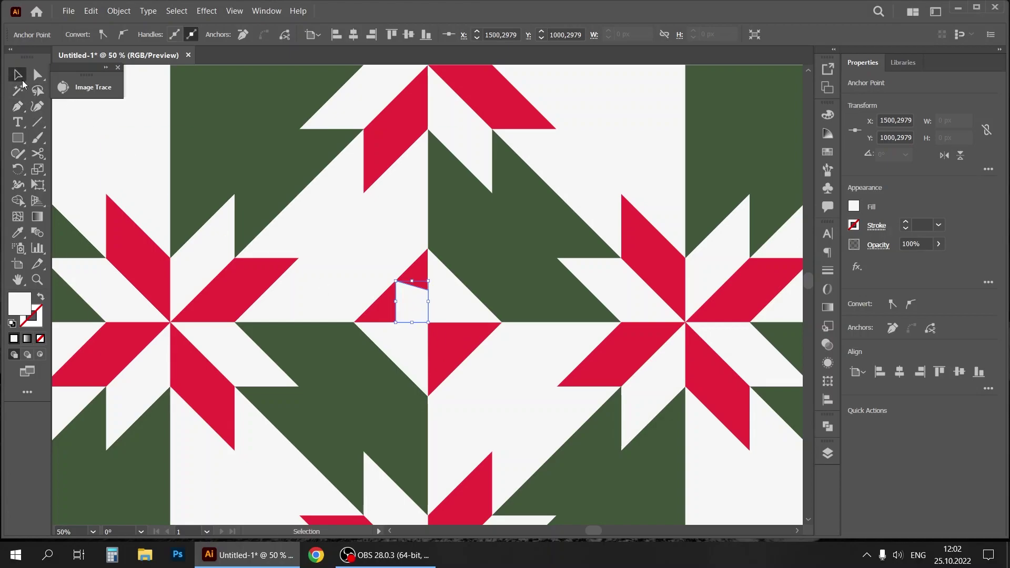
# Adjust the small four-sided shape to about 69 by 75 px and colour it green from the pattern
pyautogui.click(417, 294)
pyautogui.moveTo(396, 282); pyautogui.dragTo(393, 284)
pyautogui.click(463, 310)
pyautogui.click(409, 304)
pyautogui.press('i')
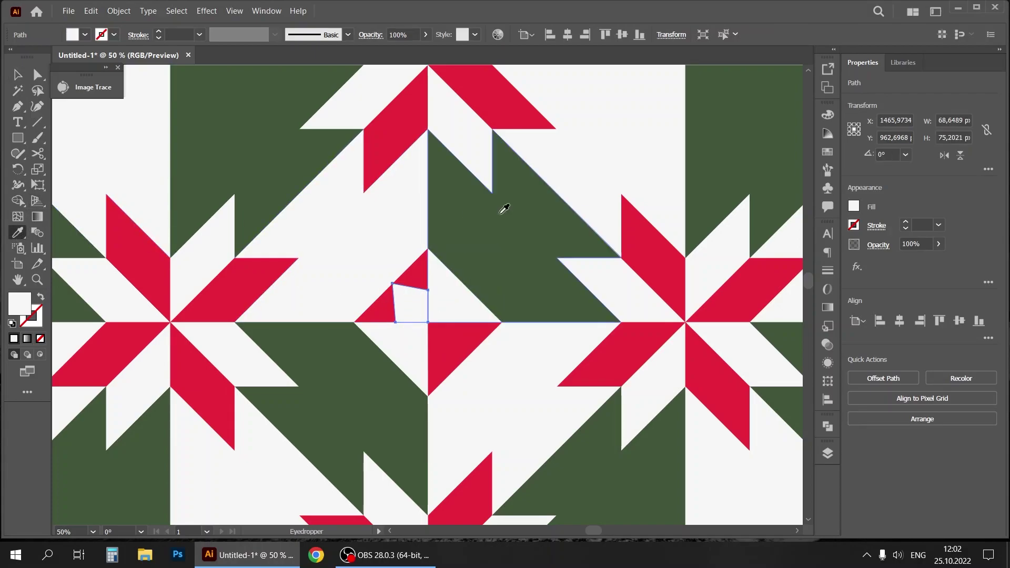
pyautogui.click(467, 216)
pyautogui.press('v')
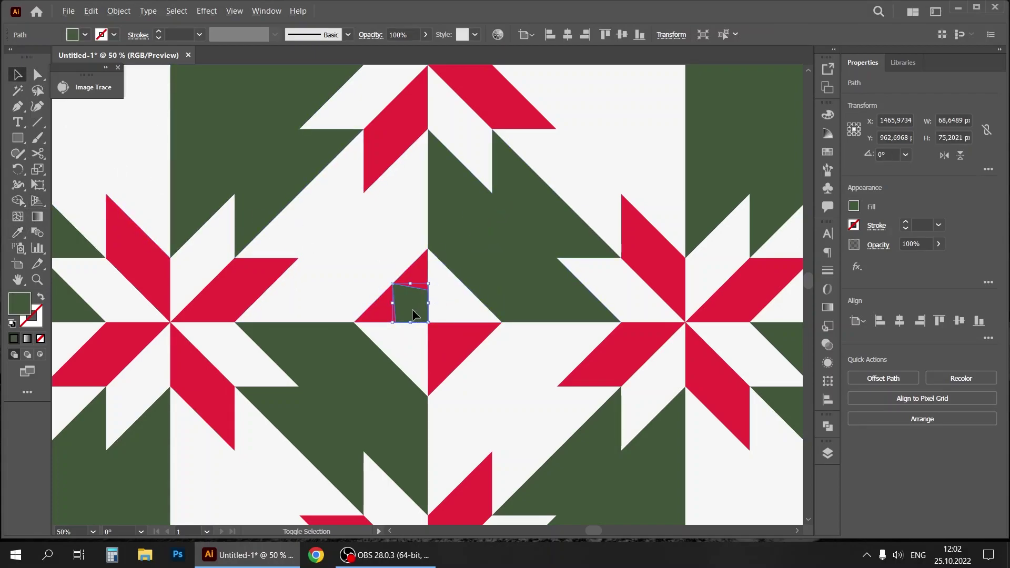
# Duplicate the green shape, reflect the copy across the vertical axis, and place it against the original in the diamond's upper-right quarter
pyautogui.keyDown('shift'); pyautogui.click(412, 310); pyautogui.keyUp('shift')
pyautogui.moveTo(413, 301); pyautogui.dragTo(435, 301)
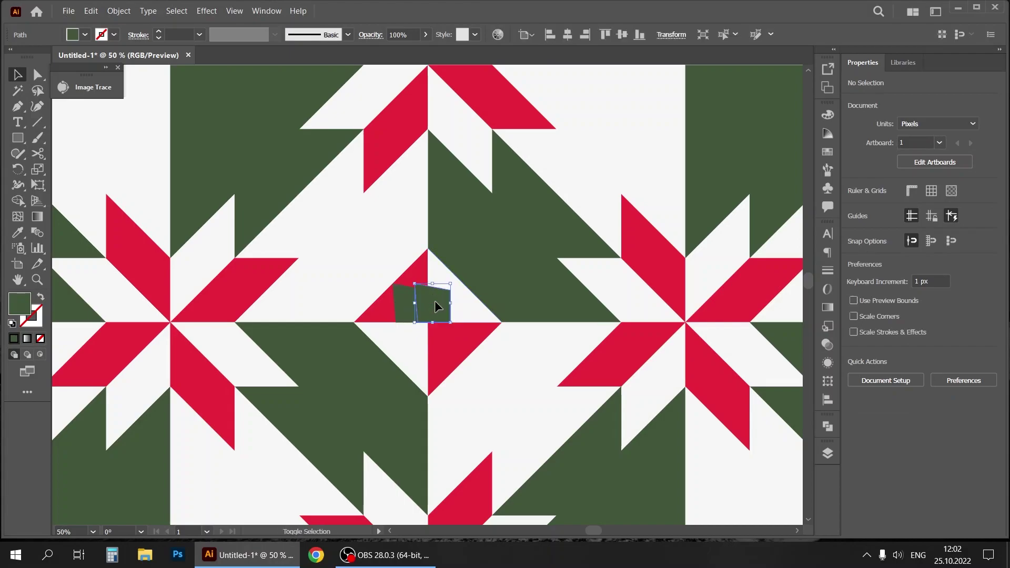
pyautogui.rightClick(436, 307)
pyautogui.moveTo(511, 227)
pyautogui.click(640, 269)
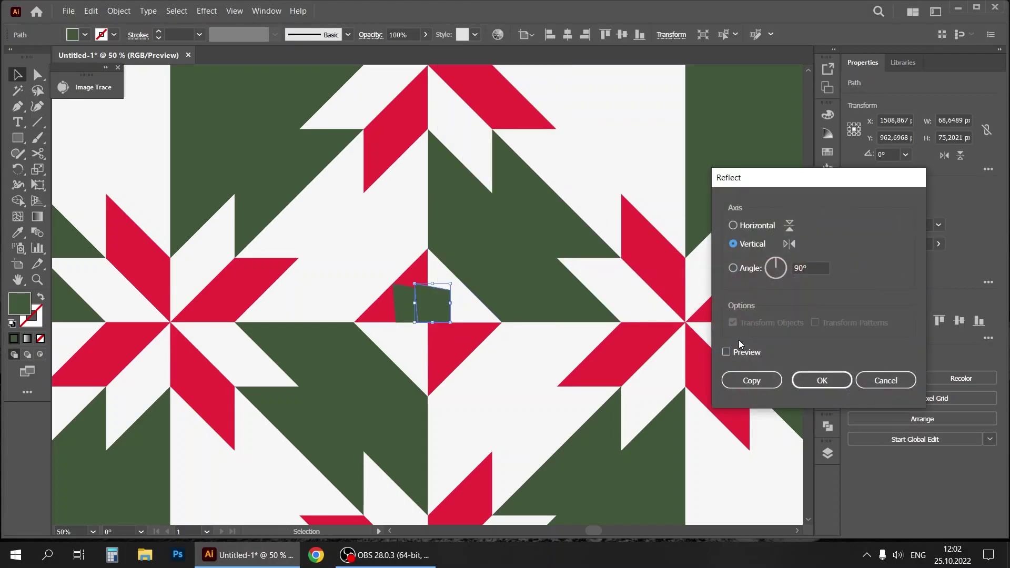
pyautogui.click(456, 306)
pyautogui.click(429, 310)
pyautogui.moveTo(429, 309); pyautogui.dragTo(443, 310)
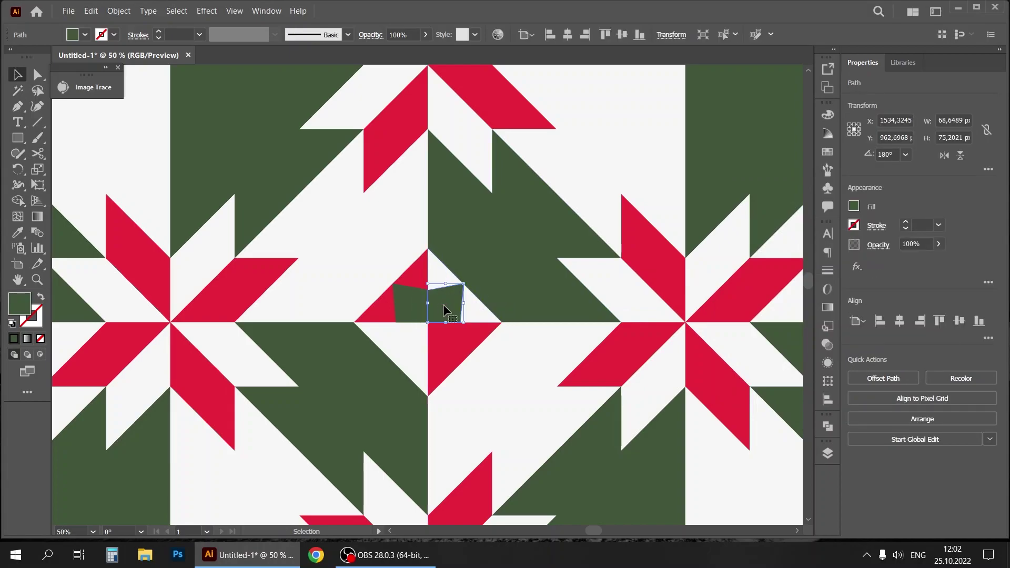
# Duplicate both green shapes mirrored downward to fill the diamond's two lower quarters around its centre
pyautogui.keyDown('shift'); pyautogui.click(409, 303); pyautogui.keyUp('shift')
pyautogui.moveTo(445, 304); pyautogui.dragTo(388, 361)
pyautogui.click(494, 331)
pyautogui.click(528, 342)
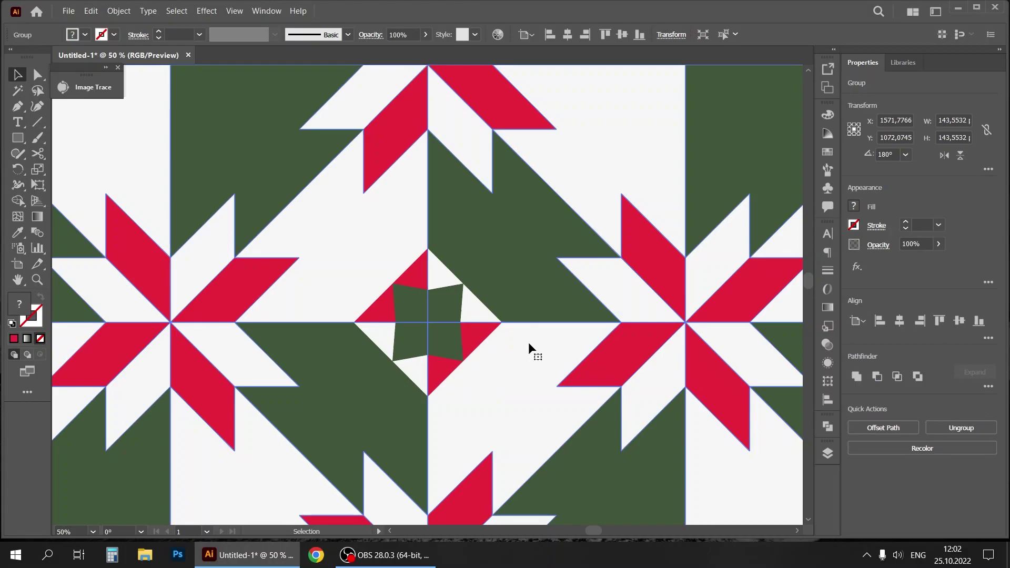
pyautogui.click(449, 301)
pyautogui.keyDown('shift'); pyautogui.click(416, 337); pyautogui.keyUp('shift')
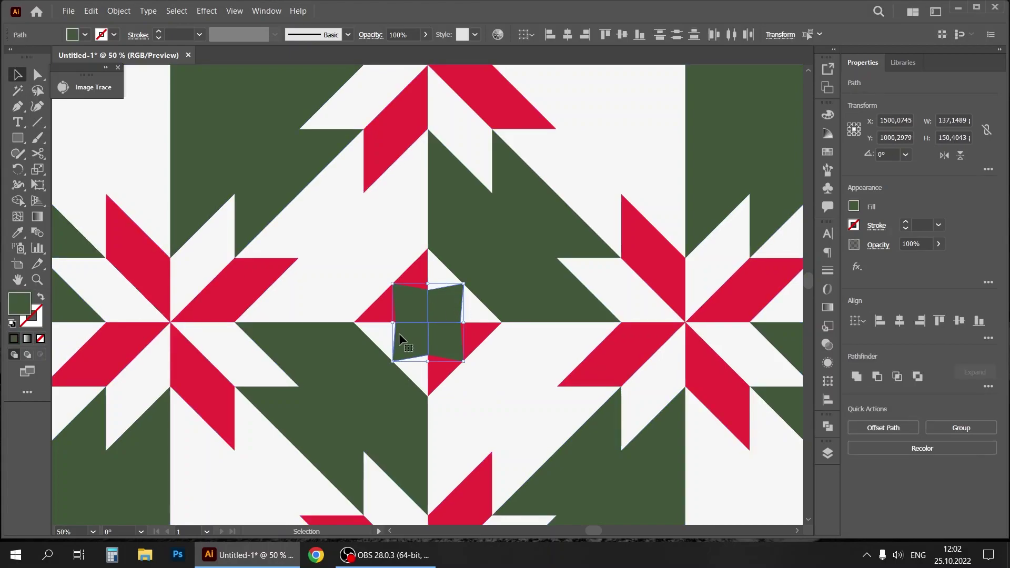
pyautogui.hotkey('ctrl', '-')
pyautogui.hotkey('ctrl', '-')
pyautogui.hotkey('ctrl', '-')
pyautogui.hotkey('ctrl', '-')
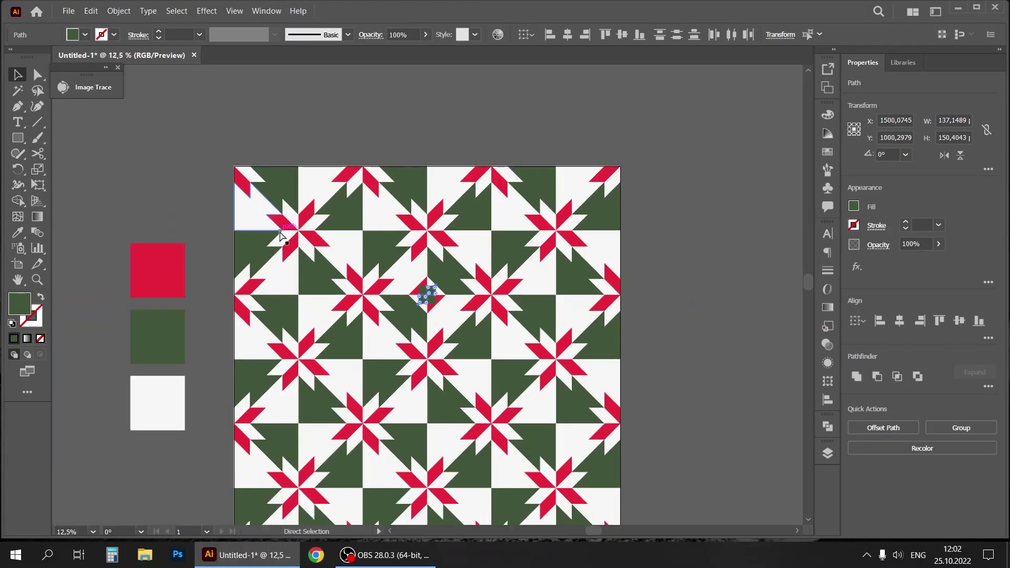
pyautogui.click(695, 280)
# Recolour the diamond's two red outer triangles green, sampled from the pattern
pyautogui.hotkey('ctrl', '+')
pyautogui.hotkey('ctrl', '+')
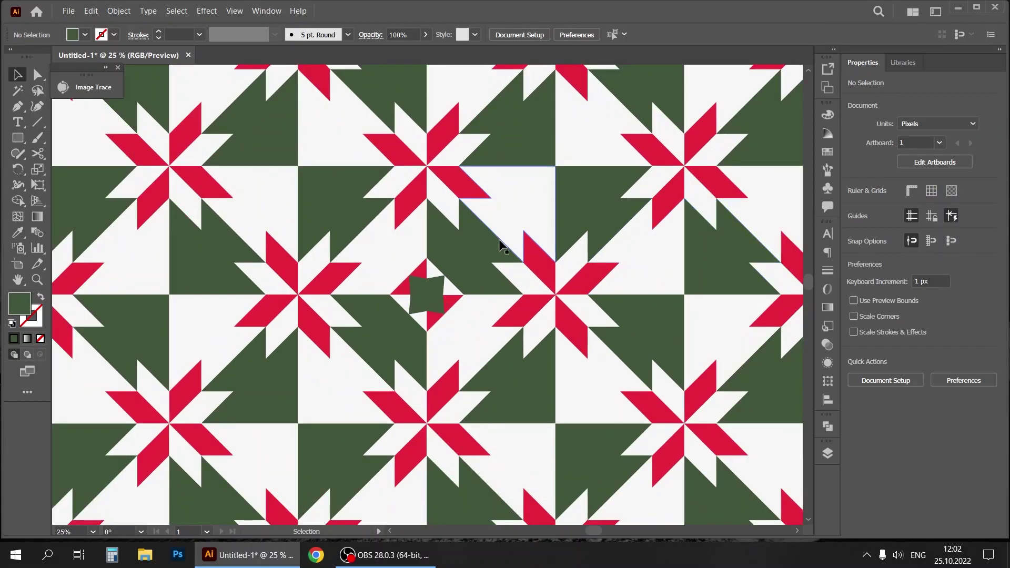
pyautogui.click(422, 269)
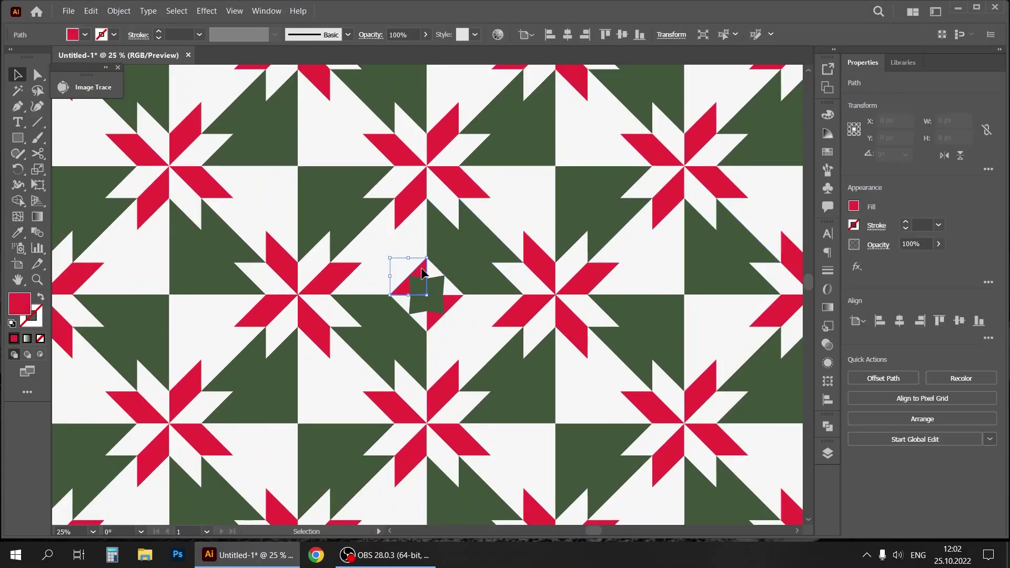
pyautogui.keyDown('shift'); pyautogui.click(458, 301); pyautogui.keyUp('shift')
pyautogui.click(19, 232)
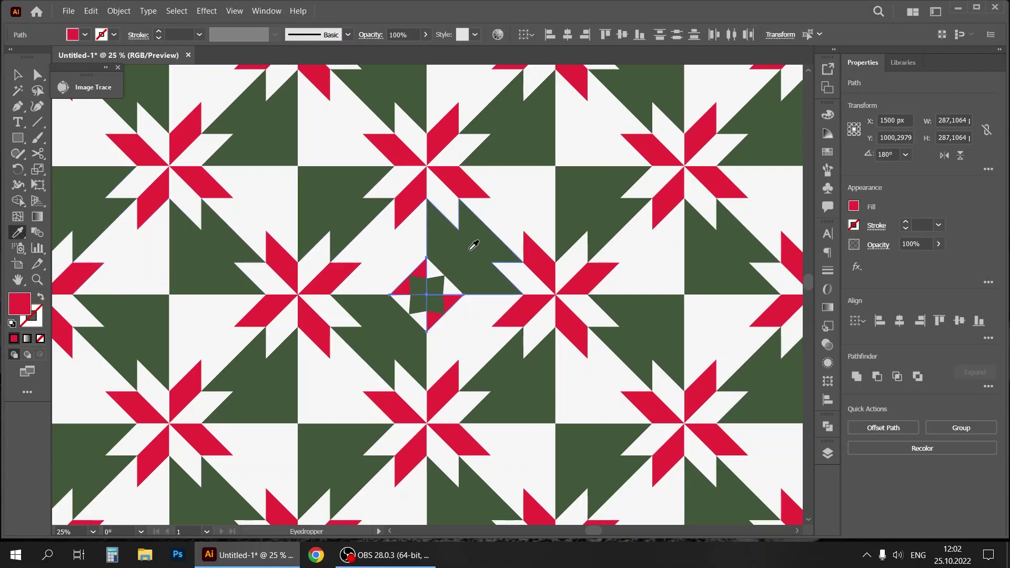
pyautogui.press('v')
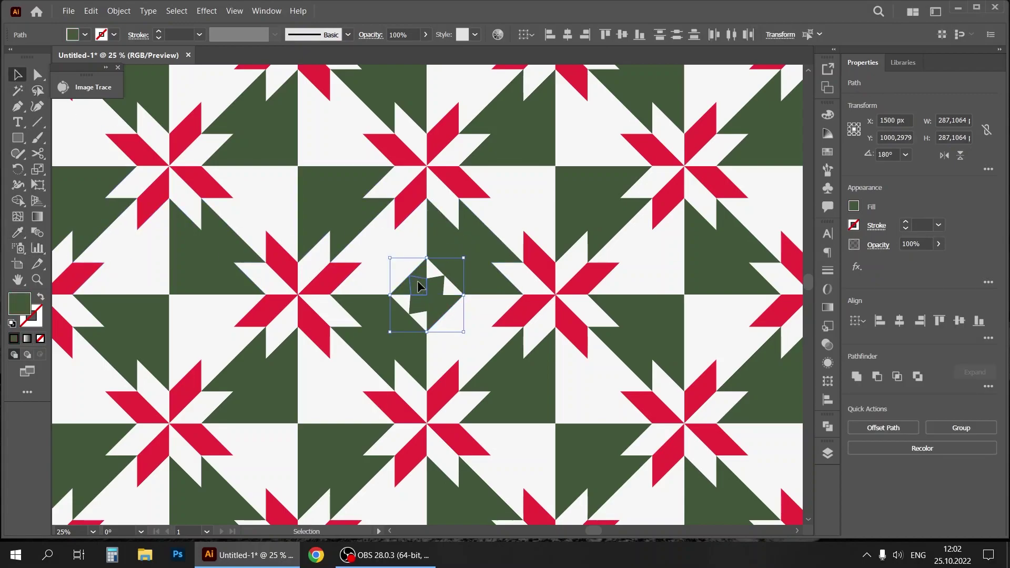
# Recolour the upper-left and lower-right inner shapes of the diamond red, sampled from a star
pyautogui.click(420, 287)
pyautogui.keyDown('shift'); pyautogui.click(439, 310); pyautogui.keyUp('shift')
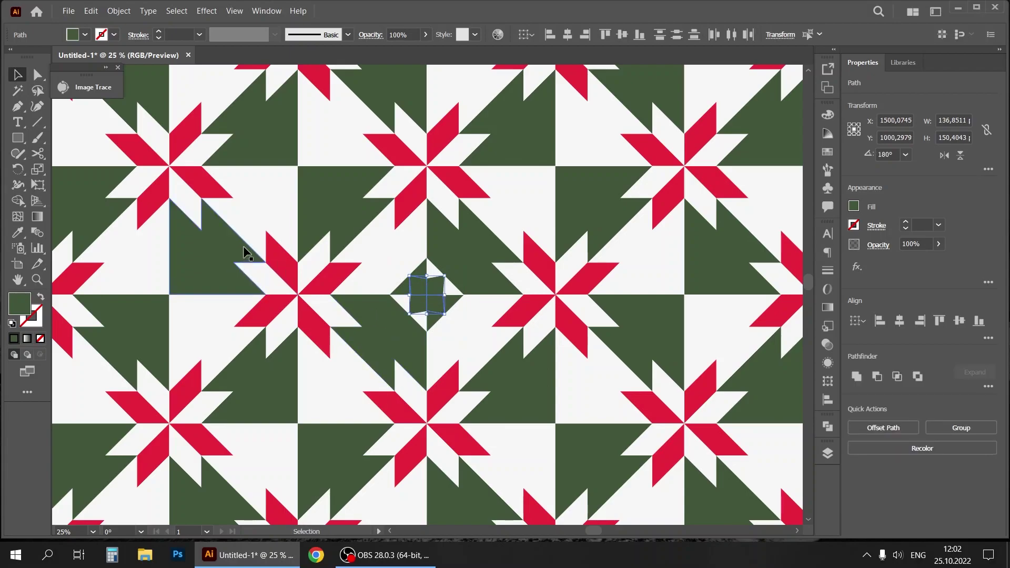
pyautogui.press('i')
pyautogui.click(463, 175)
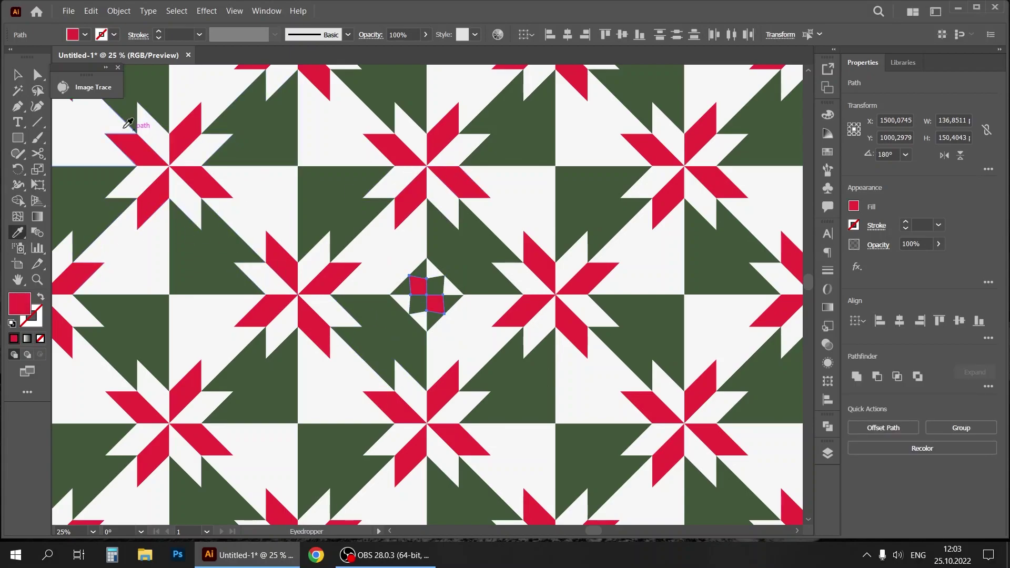
pyautogui.click(18, 74)
pyautogui.click(263, 210)
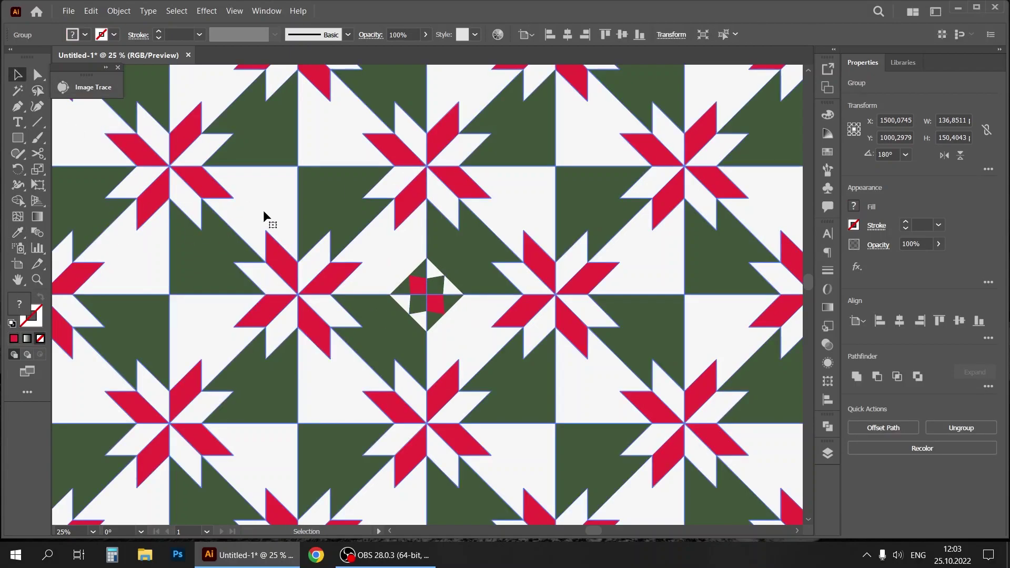
# Recolour the diamond's two green outer triangles red, sampled from a star
pyautogui.hotkey('ctrl', '-')
pyautogui.hotkey('ctrl', '-')
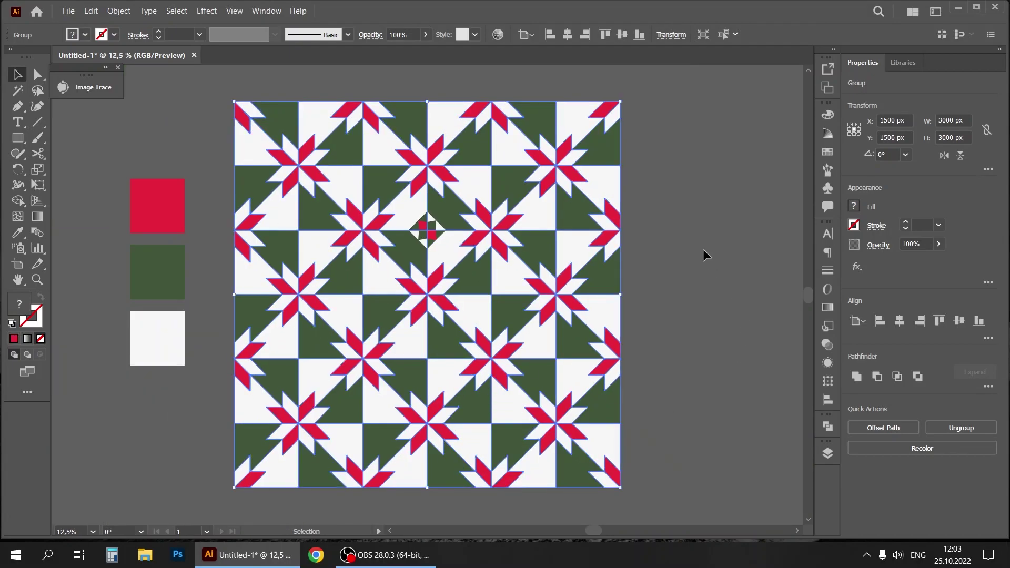
pyautogui.click(688, 274)
pyautogui.moveTo(808, 296); pyautogui.dragTo(809, 277)
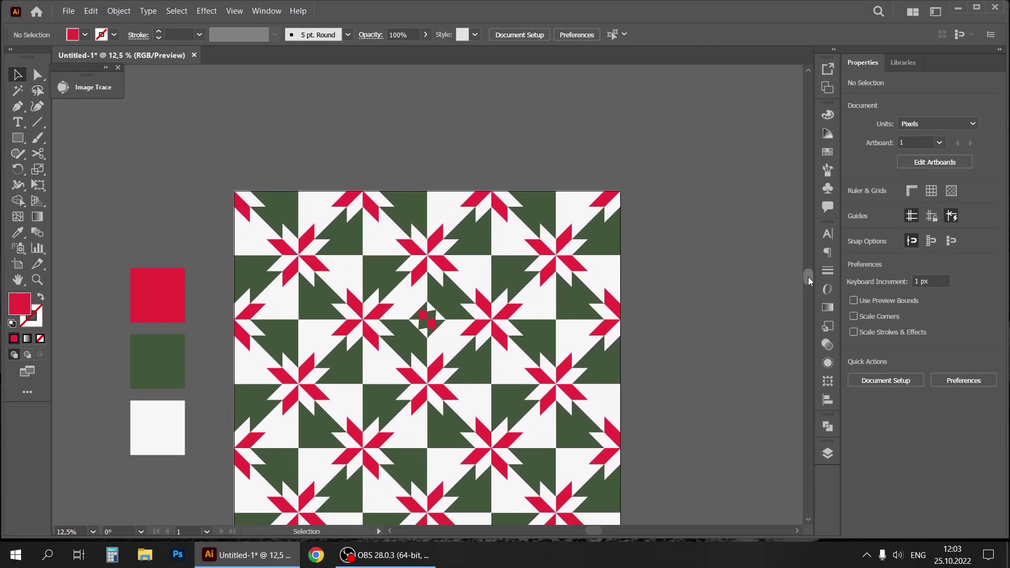
pyautogui.hotkey('ctrl', '+')
pyautogui.hotkey('ctrl', '+')
pyautogui.hotkey('ctrl', '+')
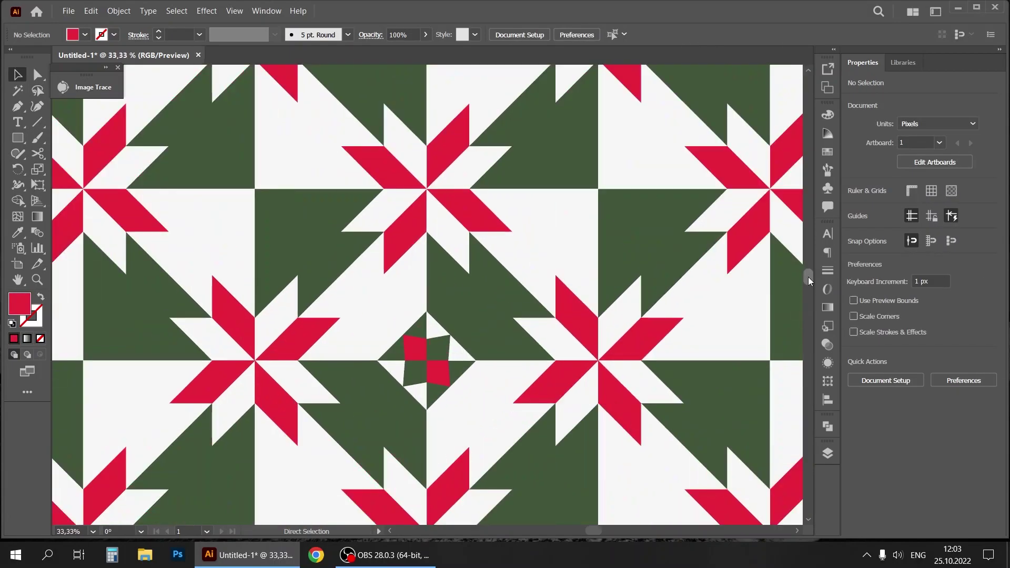
pyautogui.click(426, 326)
pyautogui.click(31, 235)
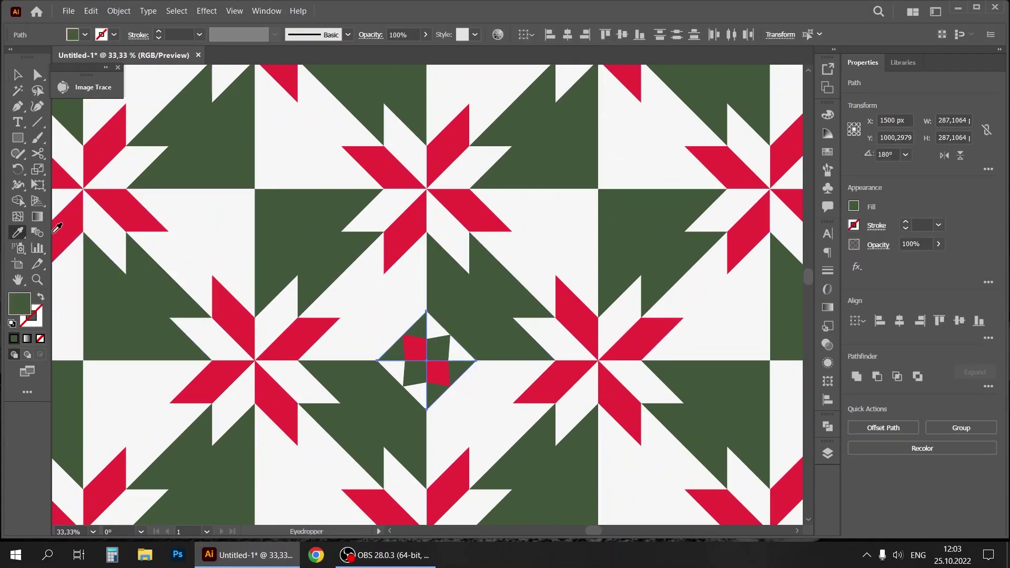
pyautogui.click(405, 237)
pyautogui.press('v')
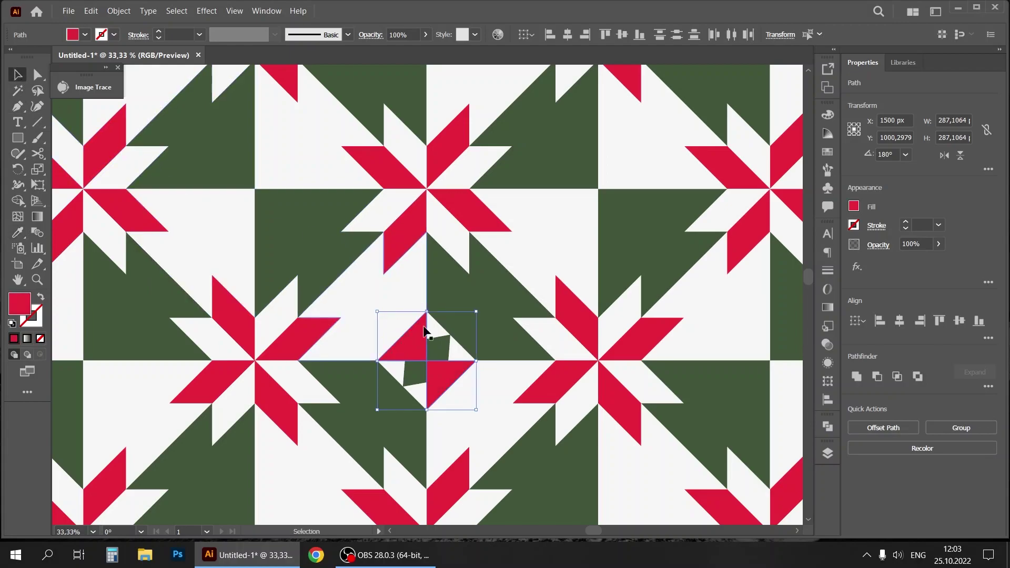
# Recolour the diamond's upper-left and lower-right inner shapes off-white, sampled from the pattern
pyautogui.click(414, 344)
pyautogui.keyDown('shift'); pyautogui.click(443, 376); pyautogui.keyUp('shift')
pyautogui.click(17, 232)
pyautogui.click(236, 218)
pyautogui.click(15, 82)
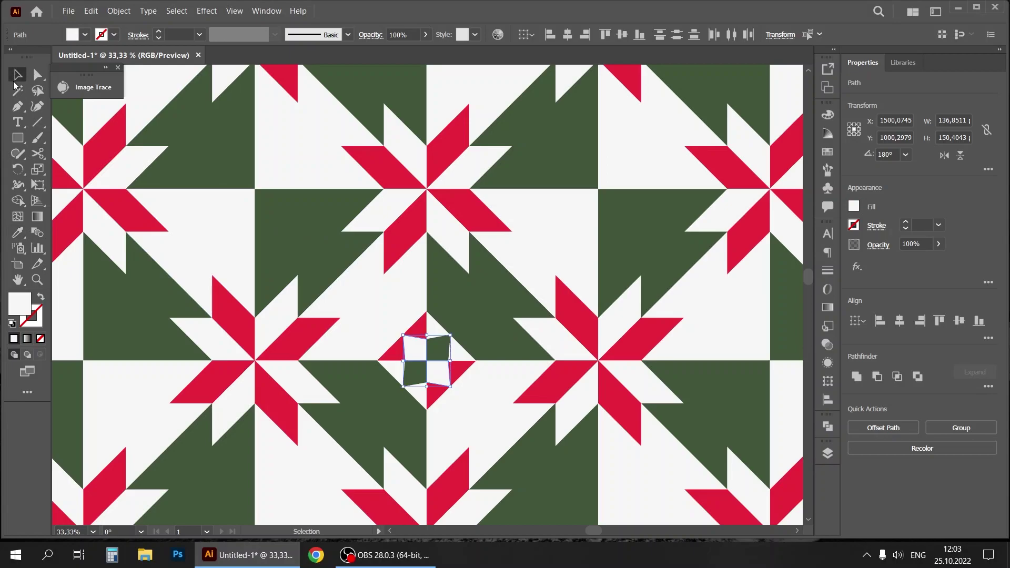
pyautogui.hotkey('ctrl', '-')
pyautogui.hotkey('ctrl', '-')
pyautogui.hotkey('ctrl', '-')
pyautogui.click(662, 273)
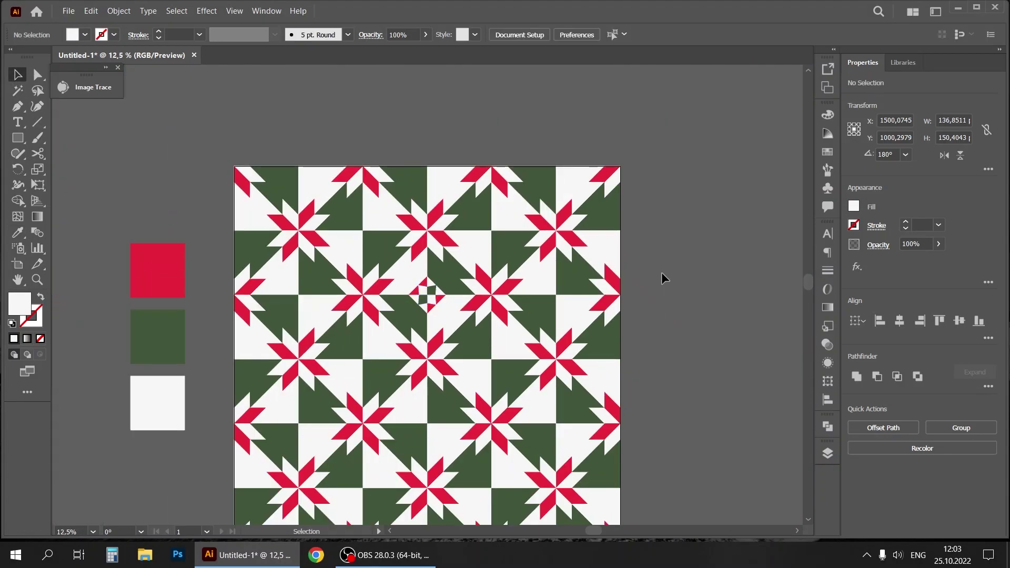
# Enlarge all pieces of the diamond ornament together around their shared centre to about 405 px wide
pyautogui.hotkey('ctrl', '+')
pyautogui.hotkey('ctrl', '+')
pyautogui.hotkey('ctrl', '+')
pyautogui.hotkey('ctrl', '+')
pyautogui.hotkey('ctrl', '+')
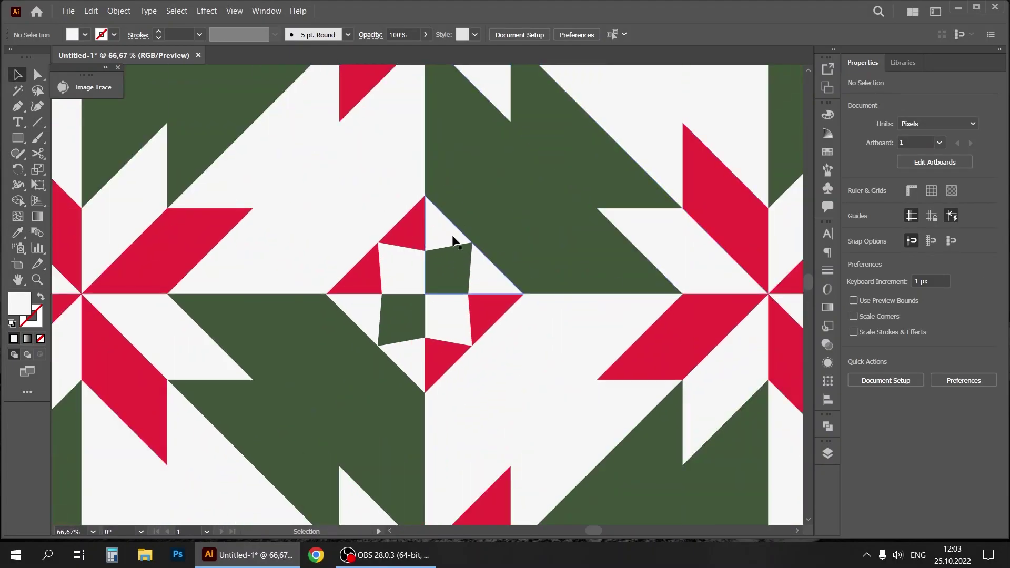
pyautogui.keyDown('shift'); pyautogui.click(433, 228); pyautogui.keyUp('shift')
pyautogui.keyDown('shift'); pyautogui.click(417, 224); pyautogui.keyUp('shift')
pyautogui.keyDown('shift'); pyautogui.click(417, 361); pyautogui.keyUp('shift')
pyautogui.keyDown('shift'); pyautogui.click(439, 358); pyautogui.keyUp('shift')
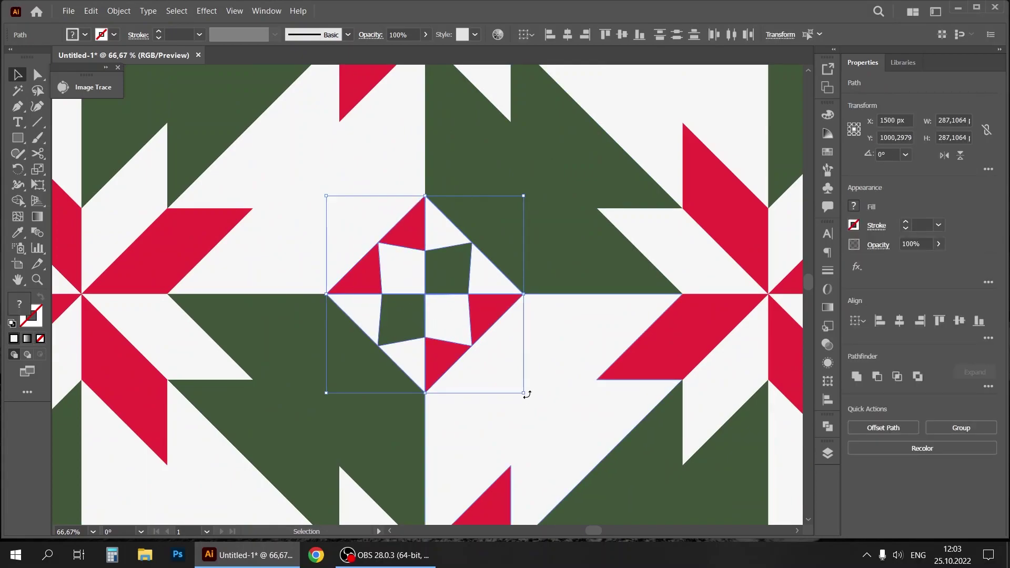
pyautogui.moveTo(525, 393); pyautogui.dragTo(564, 428)
# Group the pieces of the enlarged diamond ornament
pyautogui.rightClick(474, 296)
pyautogui.click(547, 367)
pyautogui.hotkey('ctrl', '-')
pyautogui.hotkey('ctrl', '-')
pyautogui.hotkey('ctrl', '-')
pyautogui.hotkey('ctrl', '-')
pyautogui.hotkey('ctrl', '-')
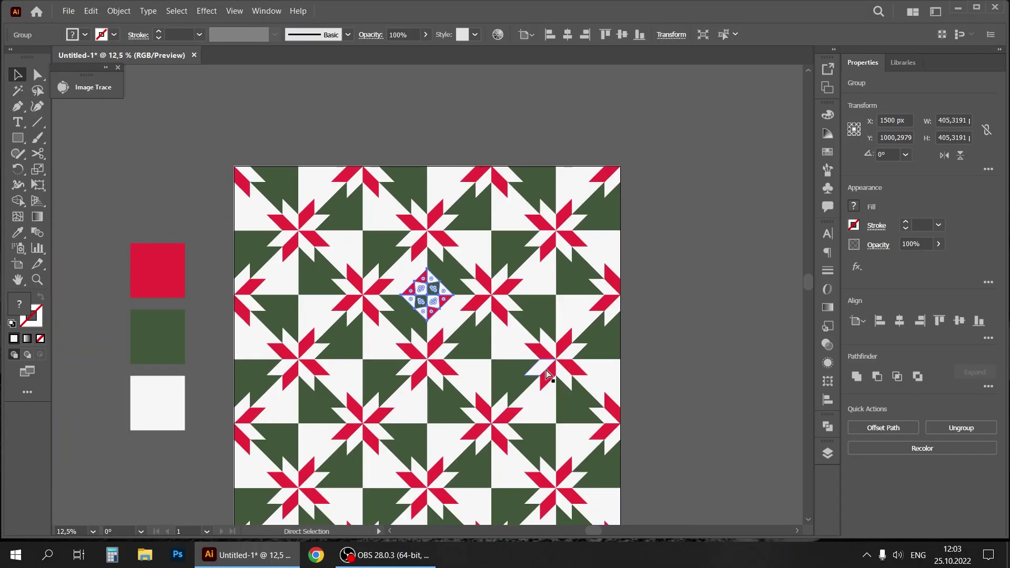
pyautogui.click(689, 273)
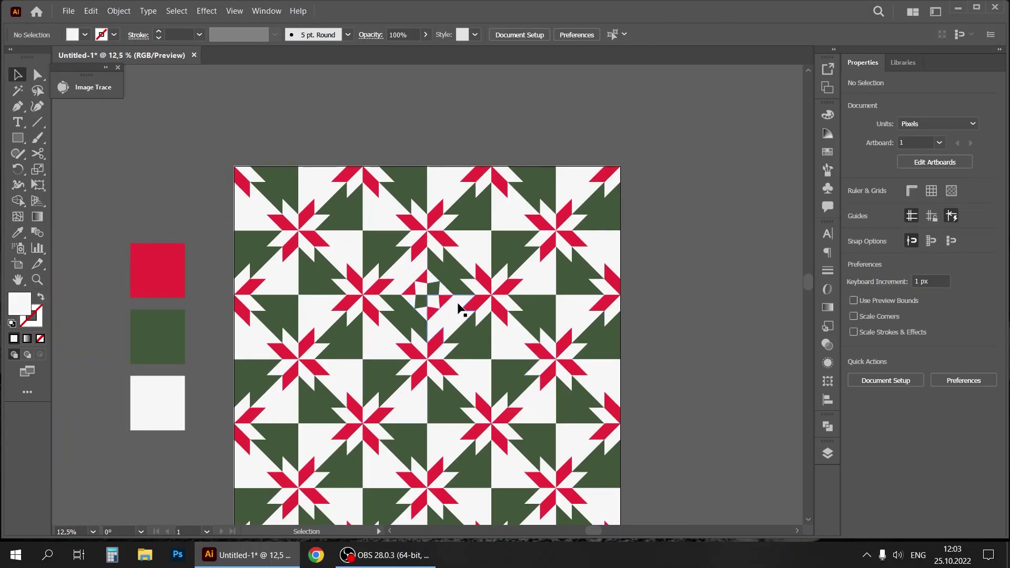
# Duplicate the ornament one star spacing to either side, at X 500 px and 2500 px, and group the row of three
pyautogui.moveTo(441, 298); pyautogui.dragTo(311, 302)
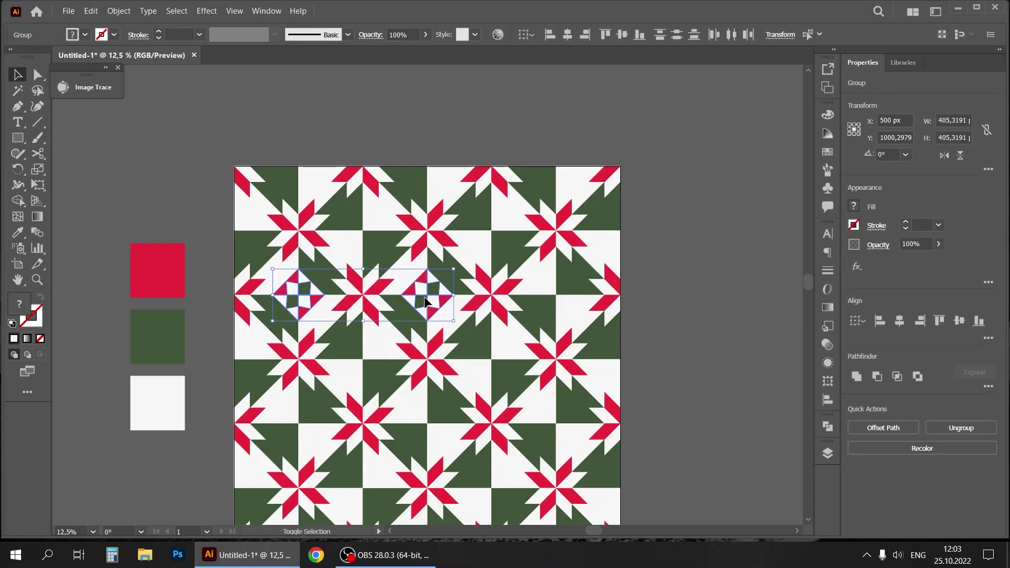
pyautogui.hotkey('ctrl', 'shift', 'a')
pyautogui.moveTo(428, 298); pyautogui.dragTo(557, 298)
pyautogui.keyDown('shift'); pyautogui.click(434, 299); pyautogui.keyUp('shift')
pyautogui.keyDown('shift'); pyautogui.click(300, 295); pyautogui.keyUp('shift')
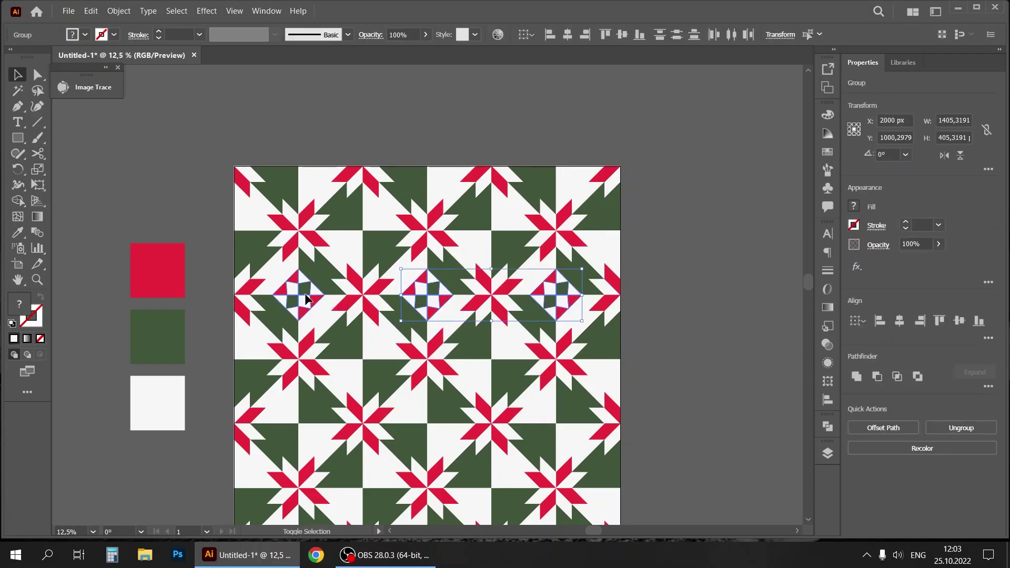
pyautogui.rightClick(305, 294)
pyautogui.click(336, 380)
# Duplicate the row of three ornaments onto the artboard's upper edge and onto the staggered crossings at Y 500 px
pyautogui.hotkey('ctrl', 'shift', 'a')
pyautogui.moveTo(579, 296); pyautogui.dragTo(628, 238)
pyautogui.click(713, 149)
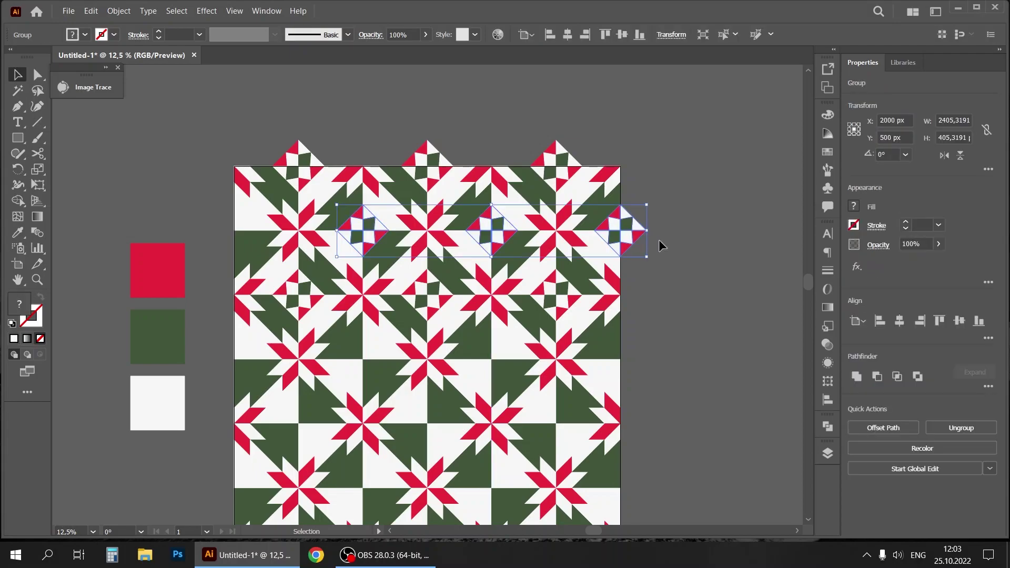
# Ungroup the staggered row and duplicate its leftmost ornament onto the artboard's left edge at X 0 px
pyautogui.rightClick(356, 240)
pyautogui.click(405, 337)
pyautogui.click(425, 232)
pyautogui.moveTo(362, 232); pyautogui.dragTo(233, 238)
pyautogui.click(661, 109)
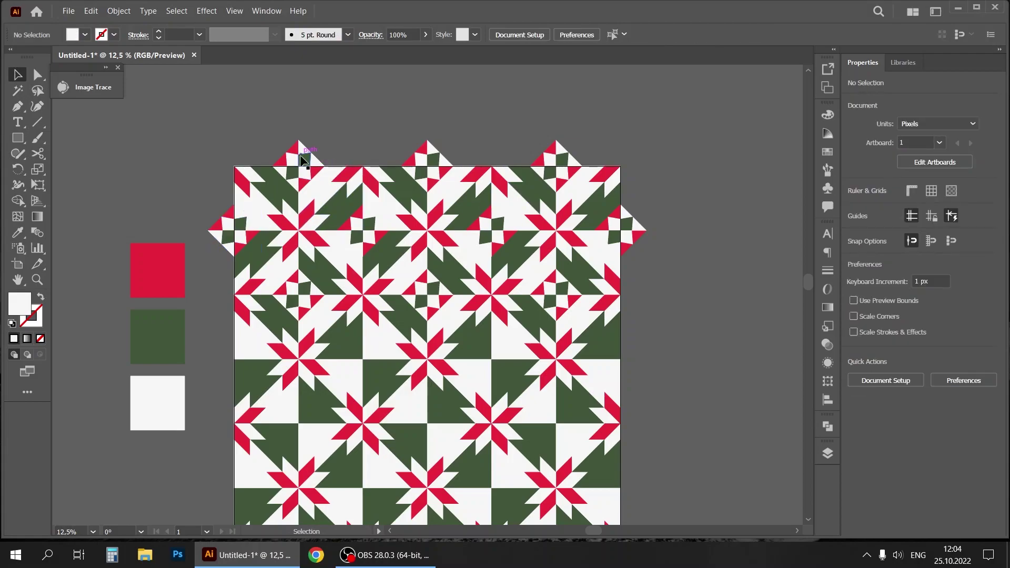
pyautogui.click(304, 160)
pyautogui.click(389, 124)
# Group the four ornaments of the staggered row and reflect the row
pyautogui.click(247, 231)
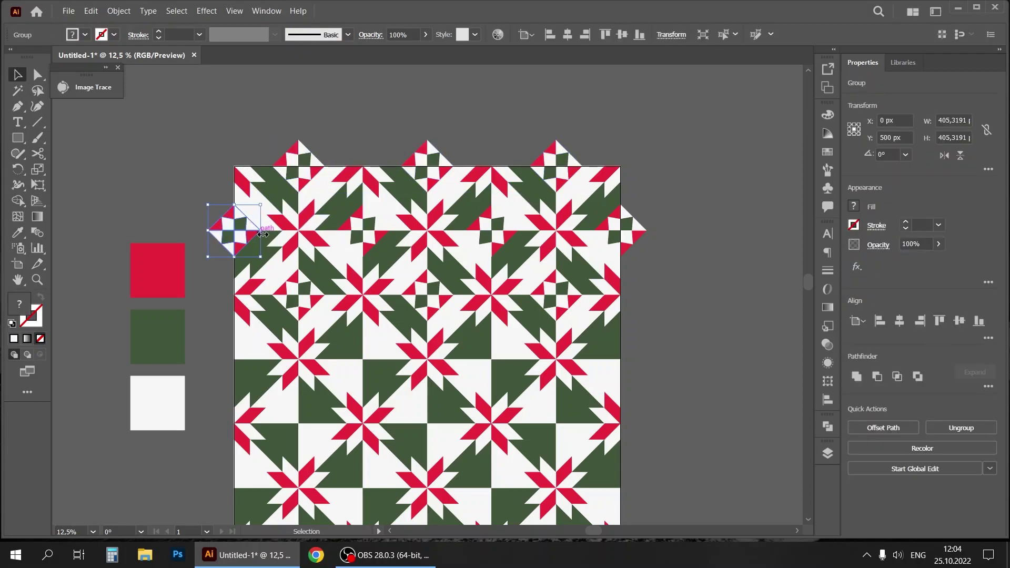
pyautogui.keyDown('shift'); pyautogui.click(363, 230); pyautogui.keyUp('shift')
pyautogui.keyDown('shift'); pyautogui.click(492, 230); pyautogui.keyUp('shift')
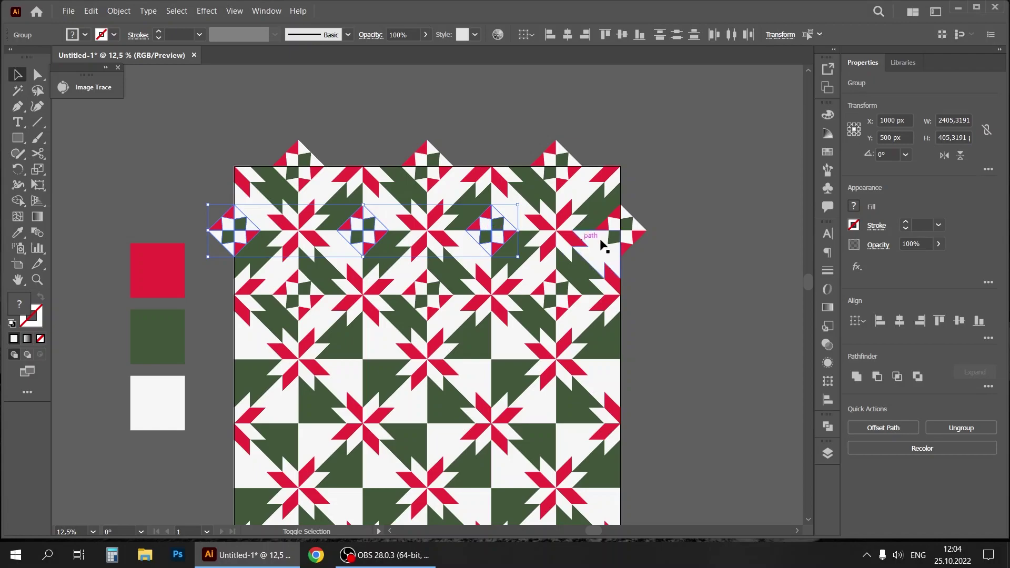
pyautogui.keyDown('shift'); pyautogui.click(621, 231); pyautogui.keyUp('shift')
pyautogui.rightClick(628, 231)
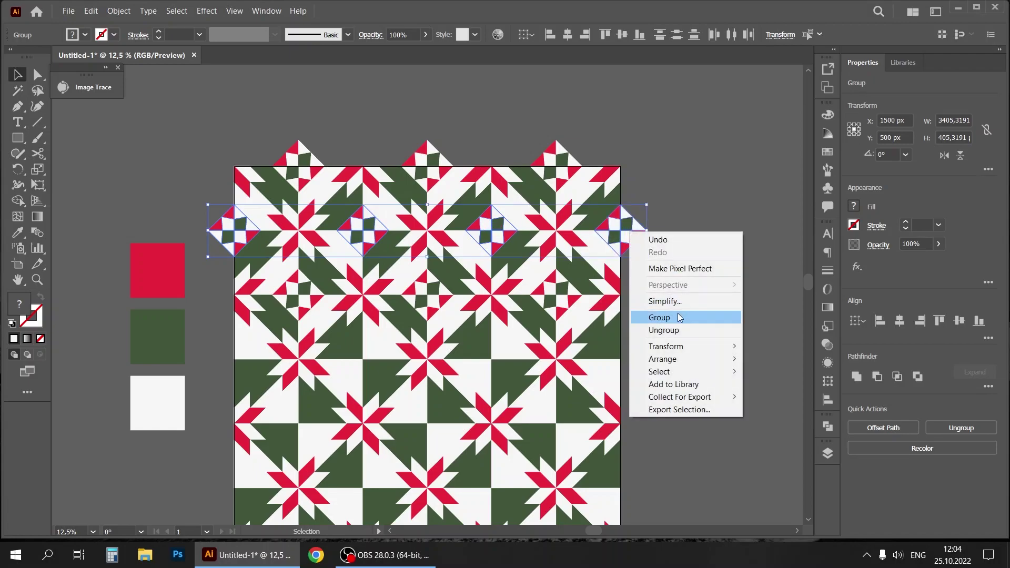
pyautogui.click(653, 317)
pyautogui.rightClick(632, 215)
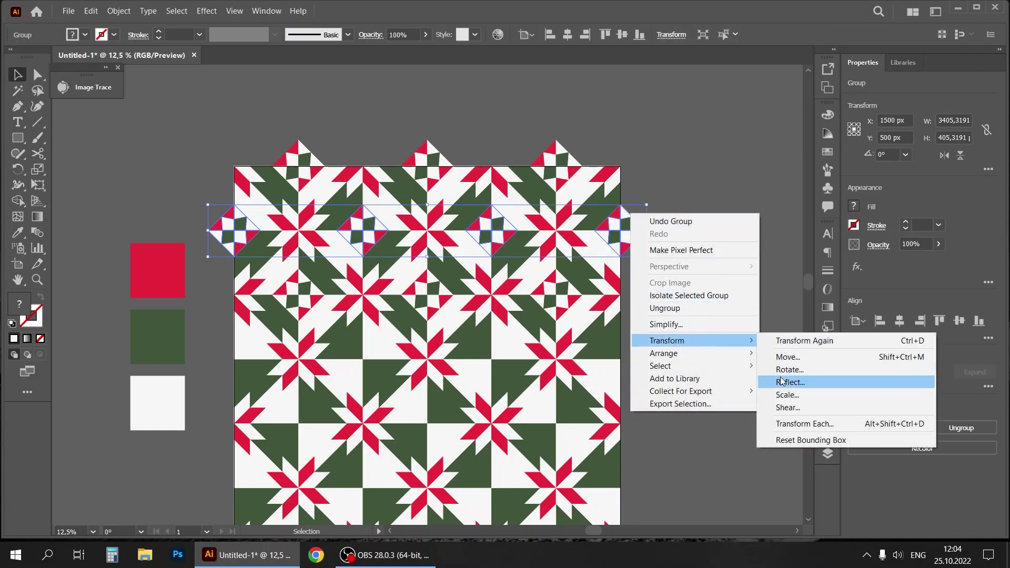
pyautogui.click(784, 381)
pyautogui.press('Return')
pyautogui.click(677, 288)
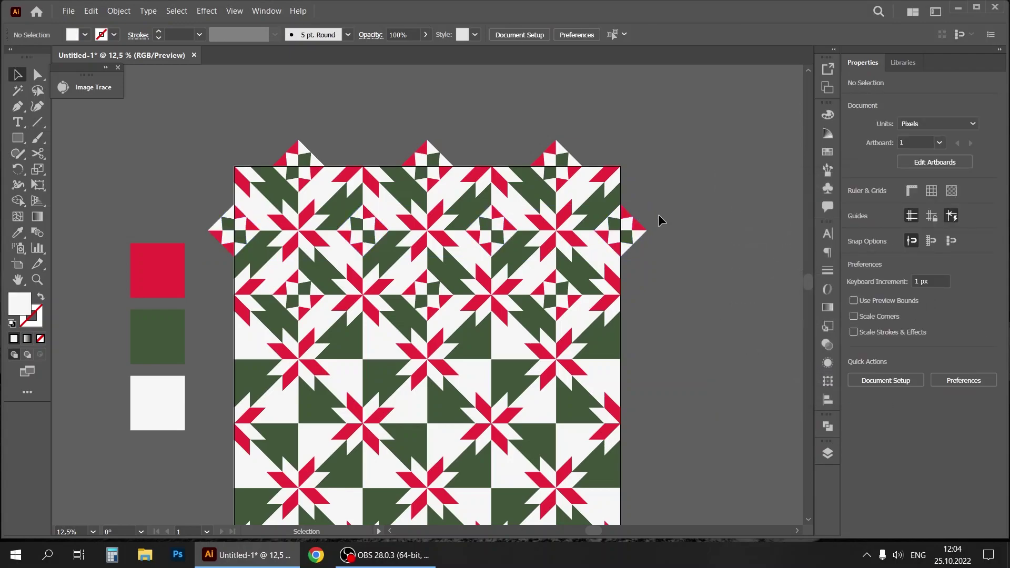
pyautogui.click(563, 152)
pyautogui.keyDown('shift'); pyautogui.click(624, 232); pyautogui.keyUp('shift')
pyautogui.keyDown('shift'); pyautogui.click(552, 292); pyautogui.keyUp('shift')
pyautogui.rightClick(624, 260)
pyautogui.click(694, 318)
pyautogui.hotkey('ctrl', '-')
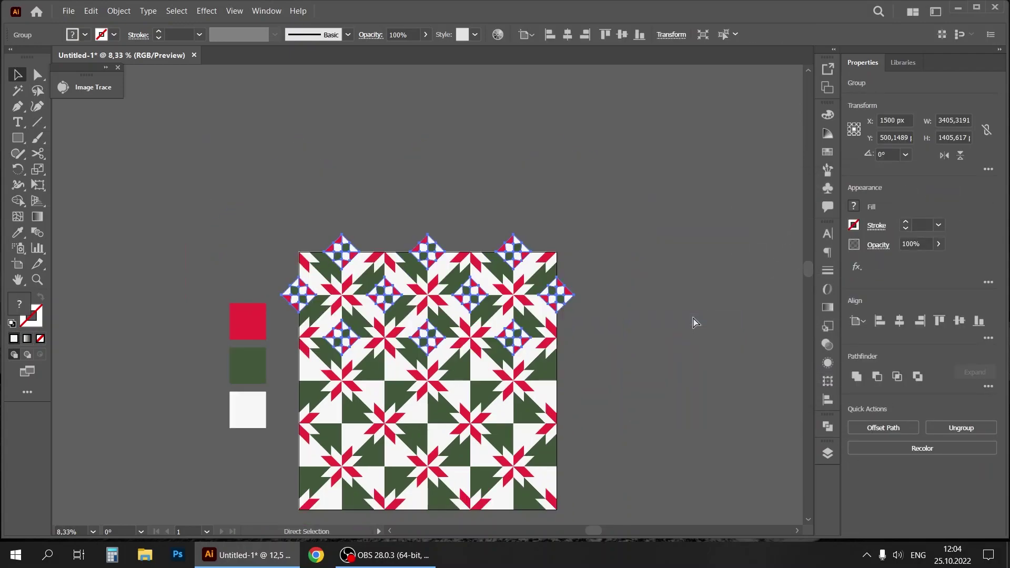
pyautogui.click(632, 287)
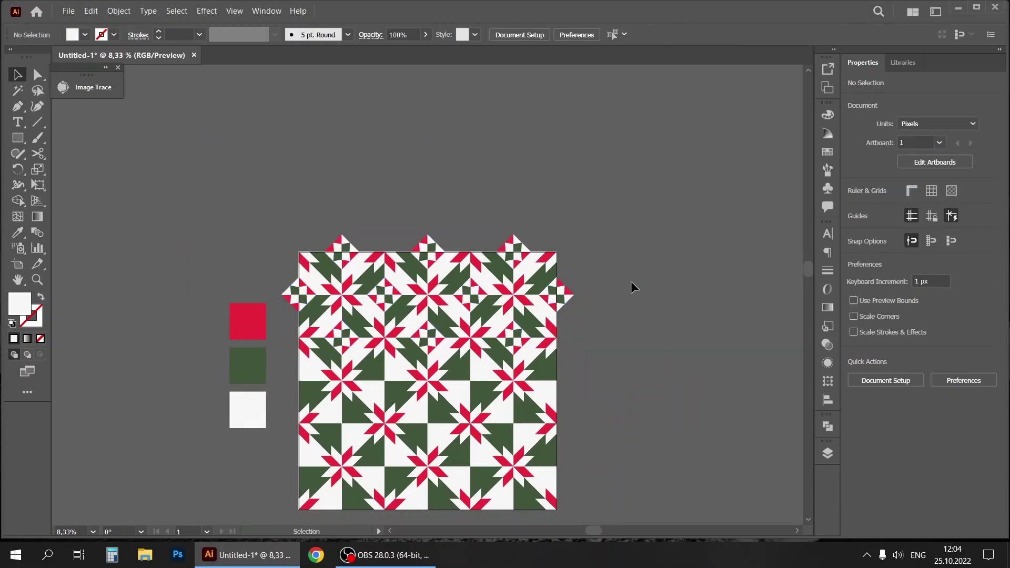
pyautogui.rightClick(550, 294)
pyautogui.click(595, 389)
pyautogui.click(667, 267)
# Group the row of four ornaments with the row of three below it, and duplicate the pair downward twice to the artboard's lower edge
pyautogui.click(566, 301)
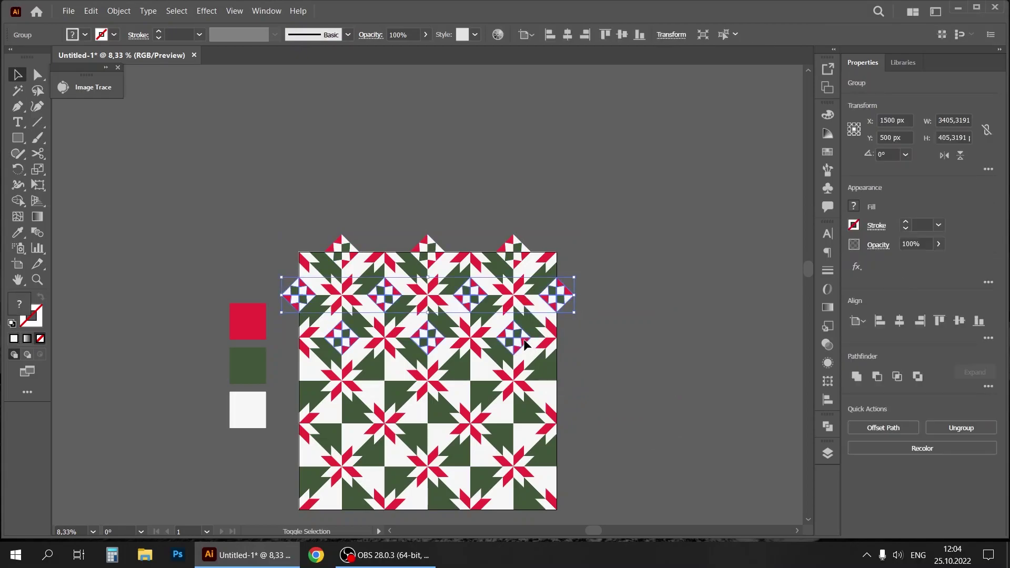
pyautogui.keyDown('shift'); pyautogui.click(522, 337); pyautogui.keyUp('shift')
pyautogui.rightClick(522, 337)
pyautogui.click(568, 423)
pyautogui.click(774, 306)
pyautogui.moveTo(811, 268); pyautogui.dragTo(806, 285)
pyautogui.moveTo(566, 241); pyautogui.dragTo(569, 328)
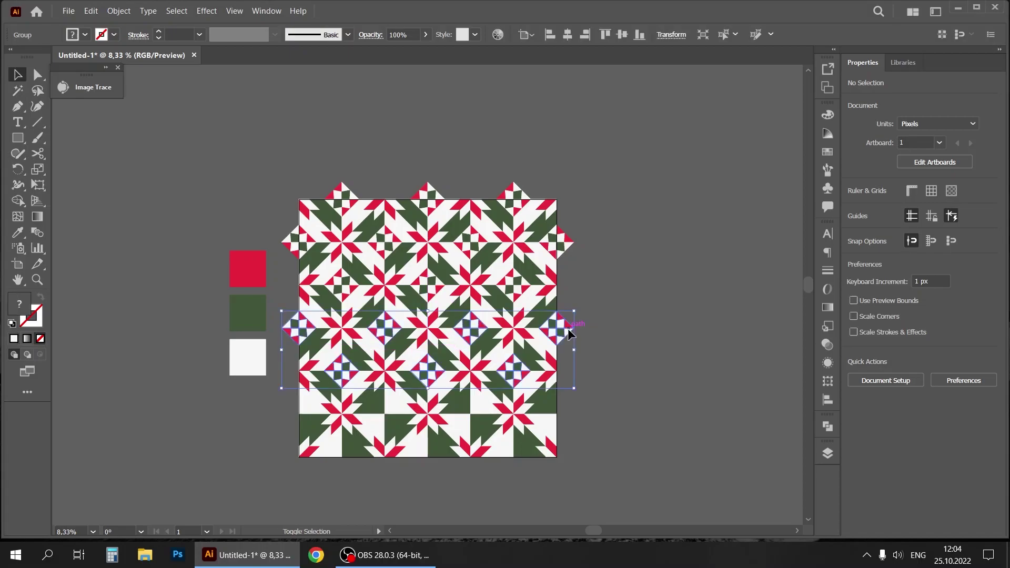
pyautogui.click(712, 296)
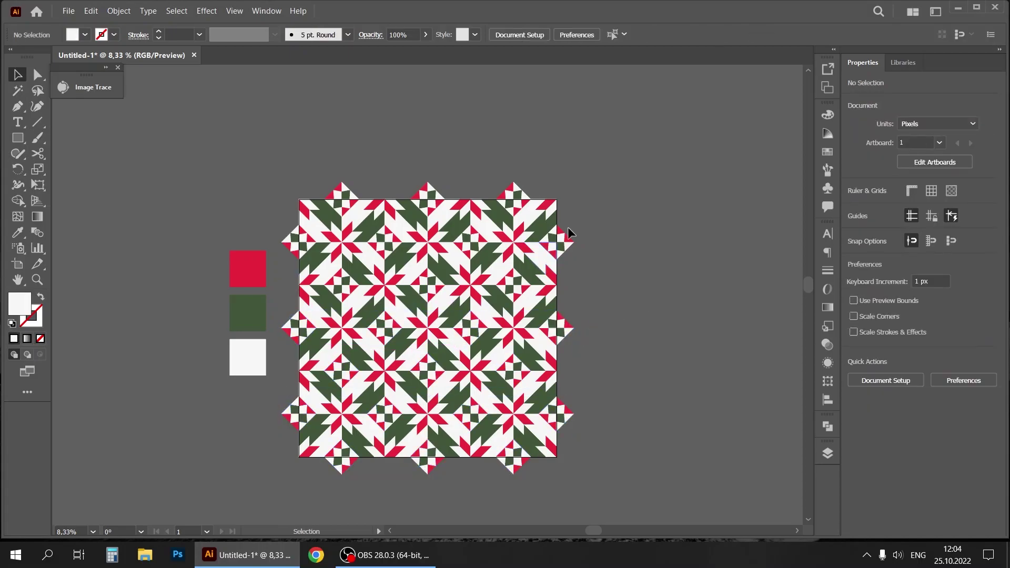
# Cut away the ornament parts protruding beyond the artboard's left, lower and right edges with the Shape Builder
pyautogui.click(385, 339)
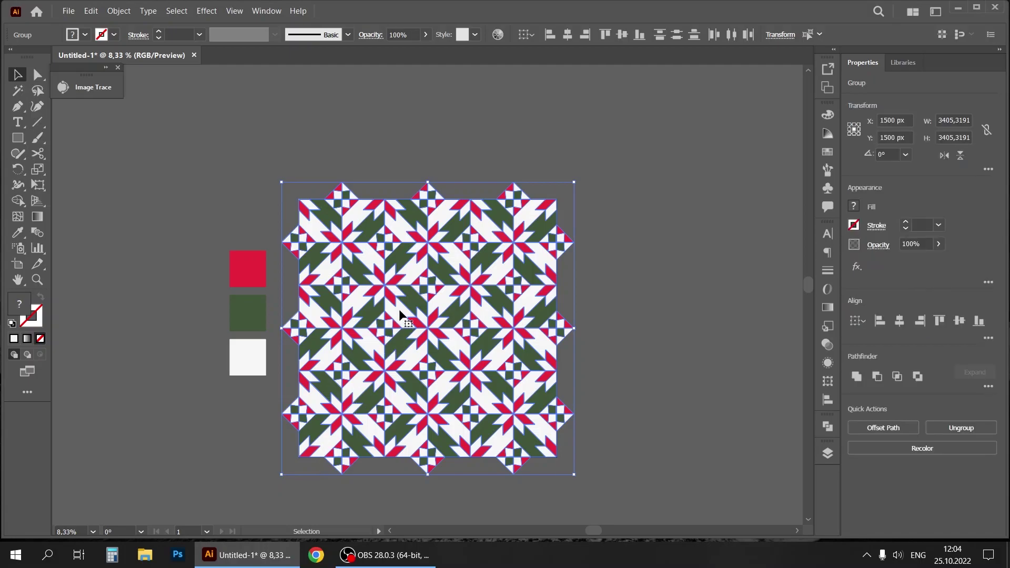
pyautogui.click(19, 200)
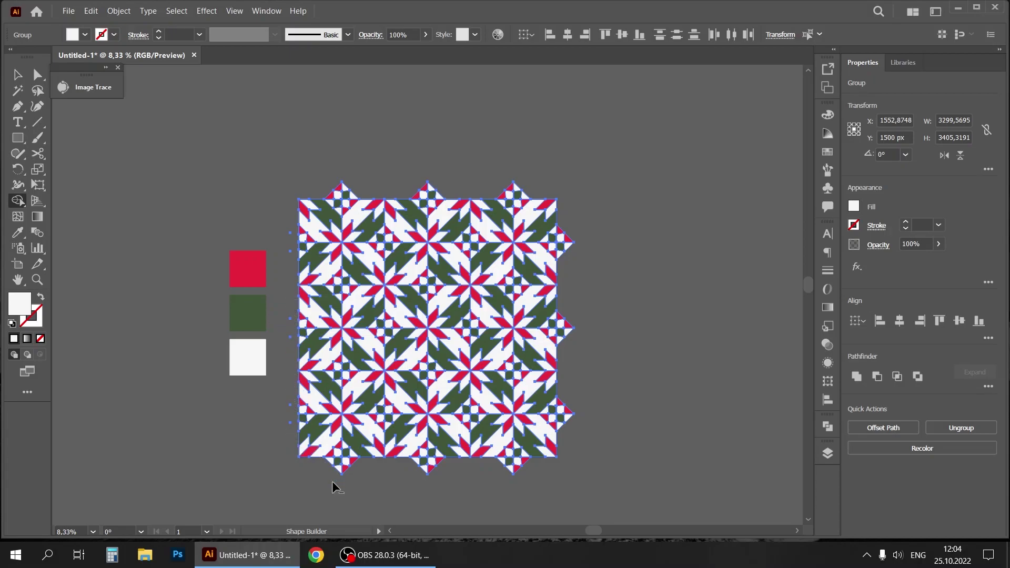
pyautogui.moveTo(325, 458); pyautogui.dragTo(381, 463)
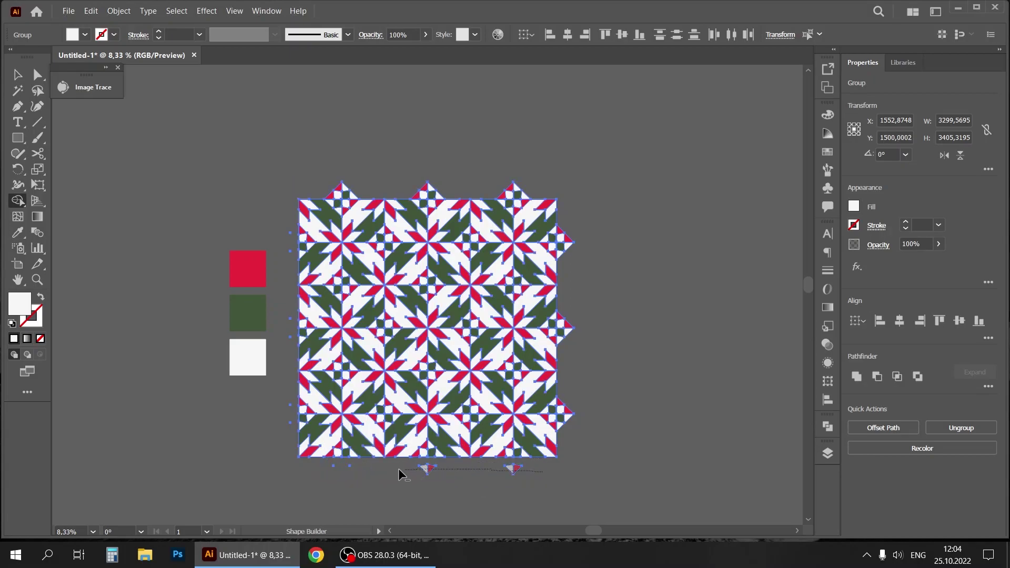
pyautogui.keyDown('alt'); pyautogui.click(563, 239); pyautogui.keyUp('alt')
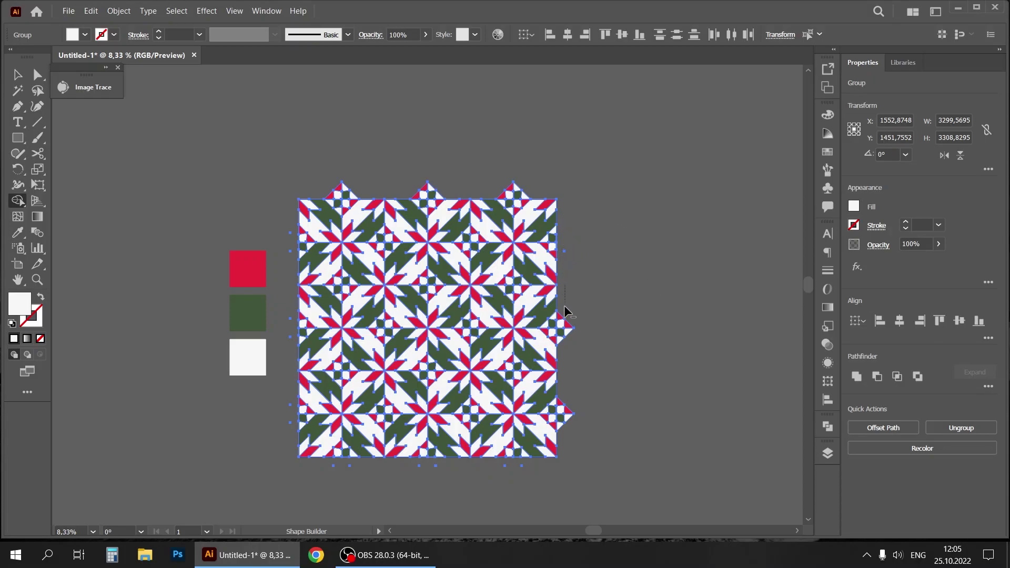
pyautogui.keyDown('alt'); pyautogui.click(568, 329); pyautogui.keyUp('alt')
pyautogui.keyDown('alt'); pyautogui.click(566, 429); pyautogui.keyUp('alt')
pyautogui.keyDown('alt'); pyautogui.click(569, 414); pyautogui.keyUp('alt')
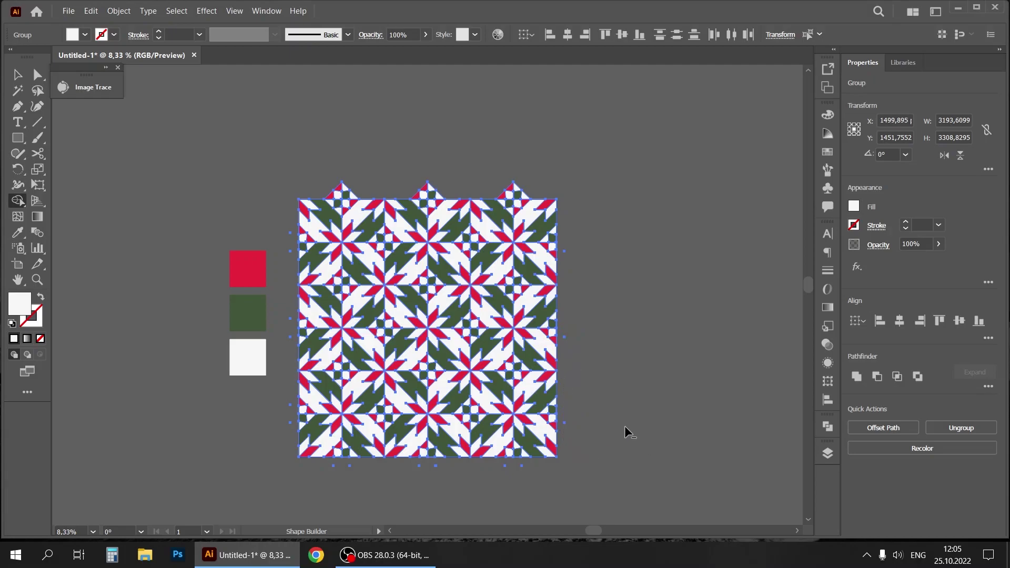
# Adjust the Eraser's size and erase the leftover fragments outside the artboard's left, lower and right edges
pyautogui.moveTo(41, 161); pyautogui.dragTo(64, 154)
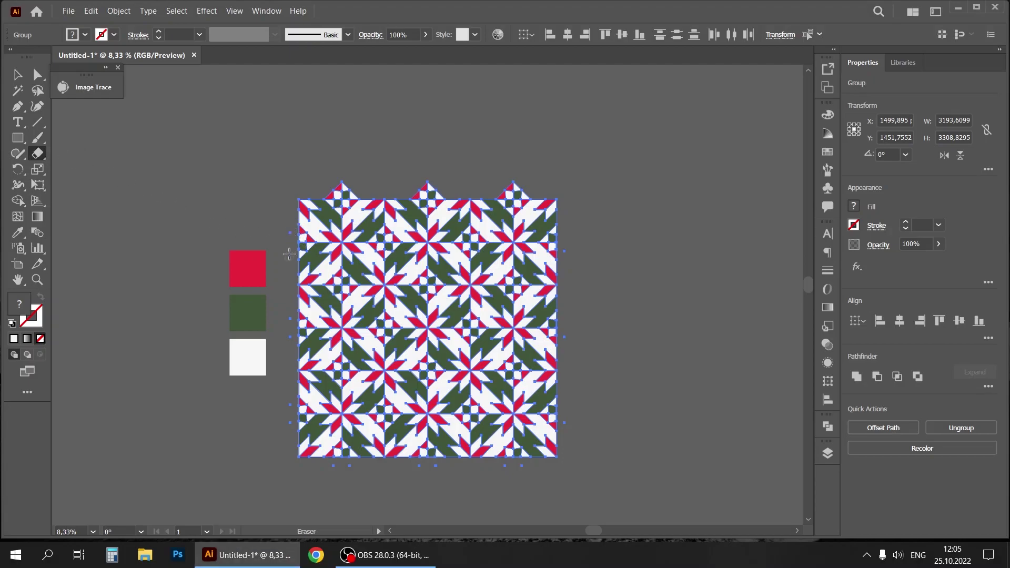
pyautogui.doubleClick(38, 154)
pyautogui.moveTo(694, 258); pyautogui.dragTo(706, 259)
pyautogui.click(835, 287)
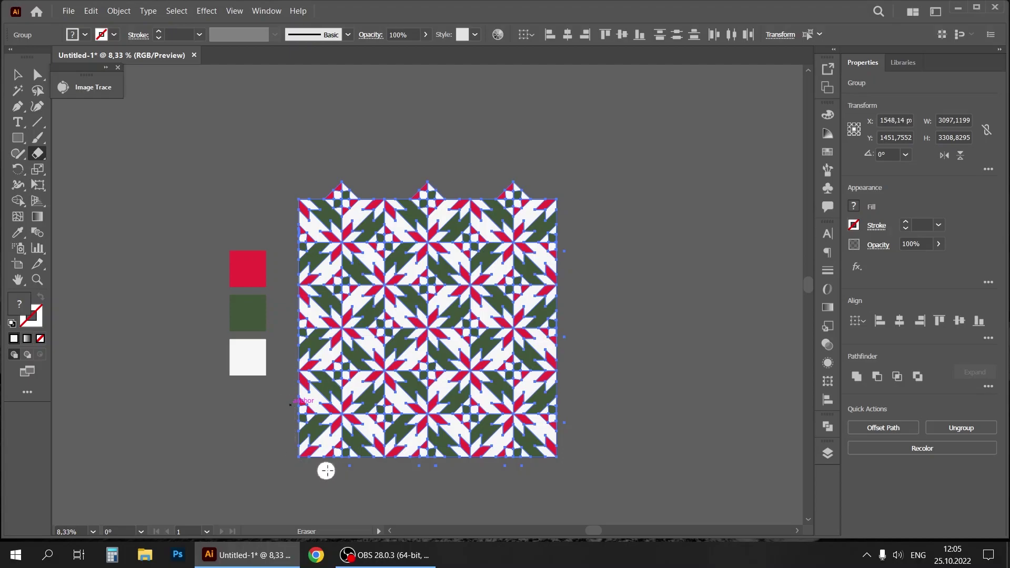
pyautogui.moveTo(417, 471); pyautogui.dragTo(440, 471)
pyautogui.moveTo(502, 469); pyautogui.dragTo(527, 470)
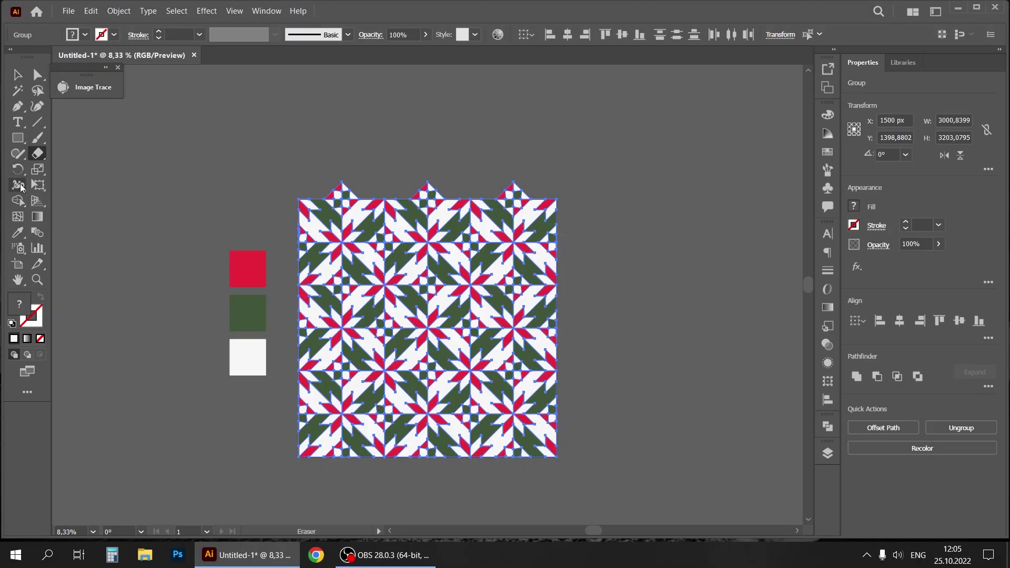
# Cut away the ornament parts protruding above the artboard's upper edge with the Shape Builder
pyautogui.click(36, 159)
pyautogui.click(18, 200)
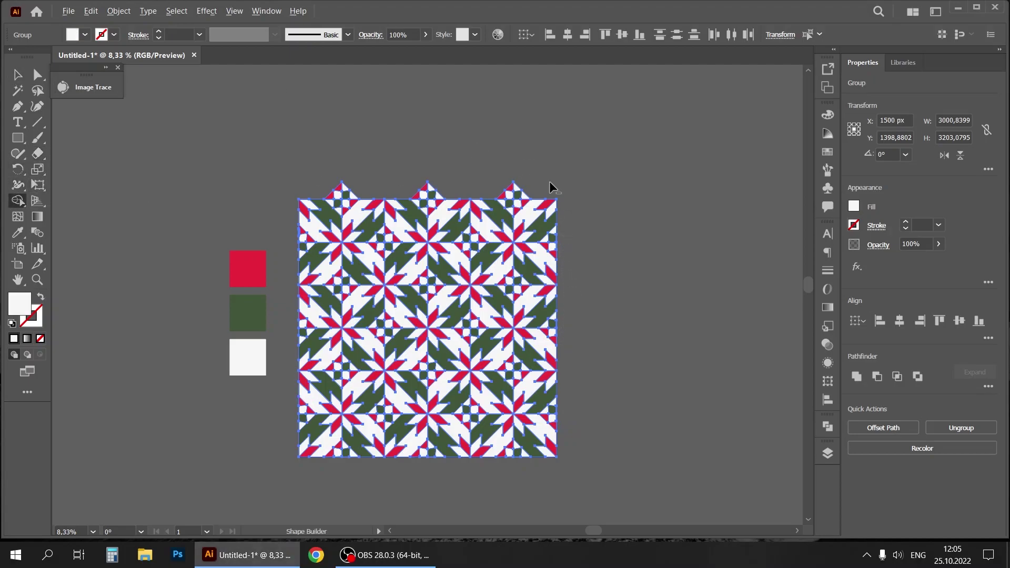
pyautogui.moveTo(319, 196); pyautogui.dragTo(321, 195)
pyautogui.moveTo(564, 193); pyautogui.dragTo(563, 192)
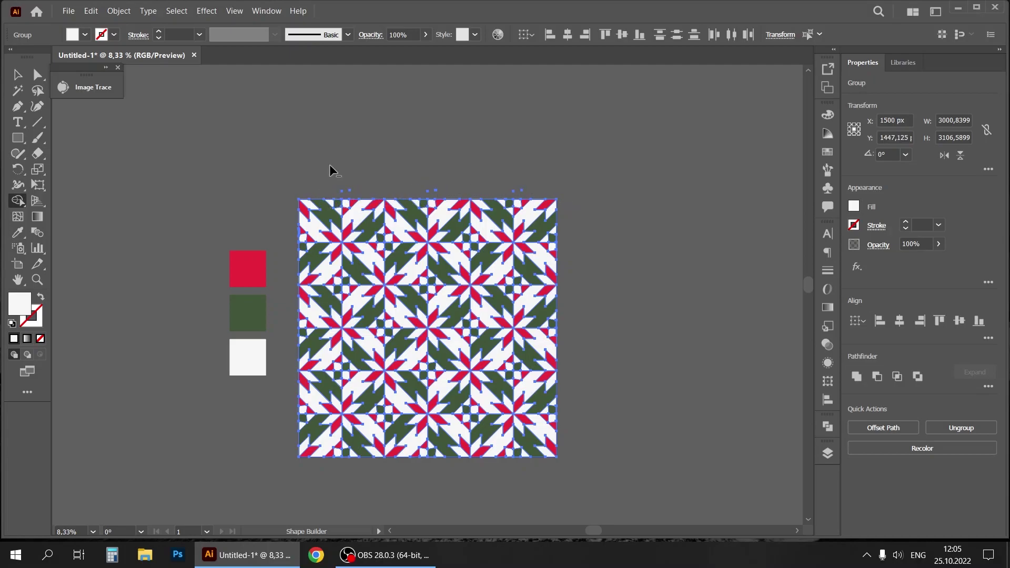
# Erase the leftover fragments above the artboard's upper edge and deselect the pattern
pyautogui.click(38, 153)
pyautogui.moveTo(506, 188); pyautogui.dragTo(537, 185)
pyautogui.click(18, 74)
pyautogui.click(626, 287)
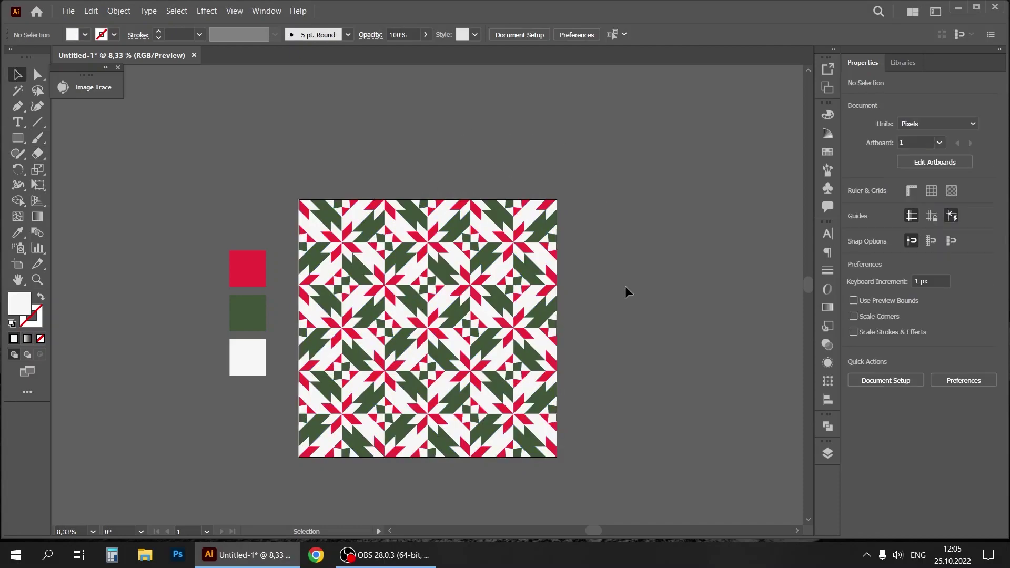